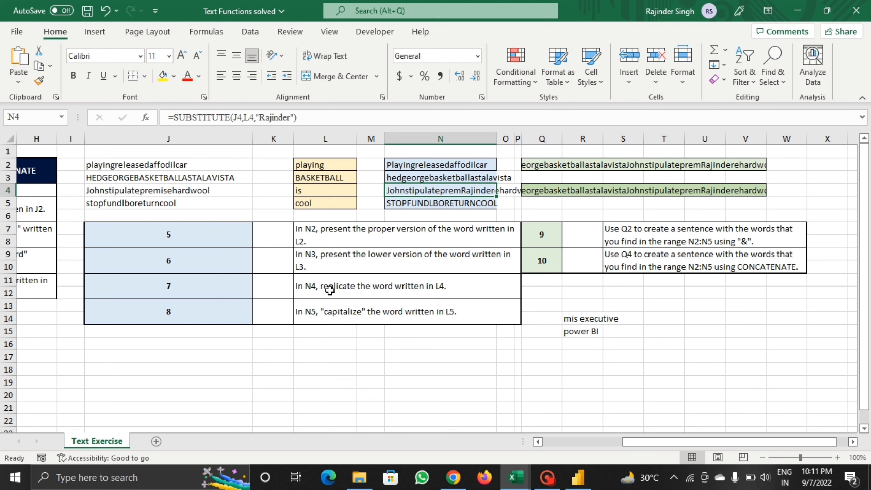
Step: Examine the task 7 instruction, the extracted word in L4 and the SUBSTITUTE formula in N4
click(332, 289)
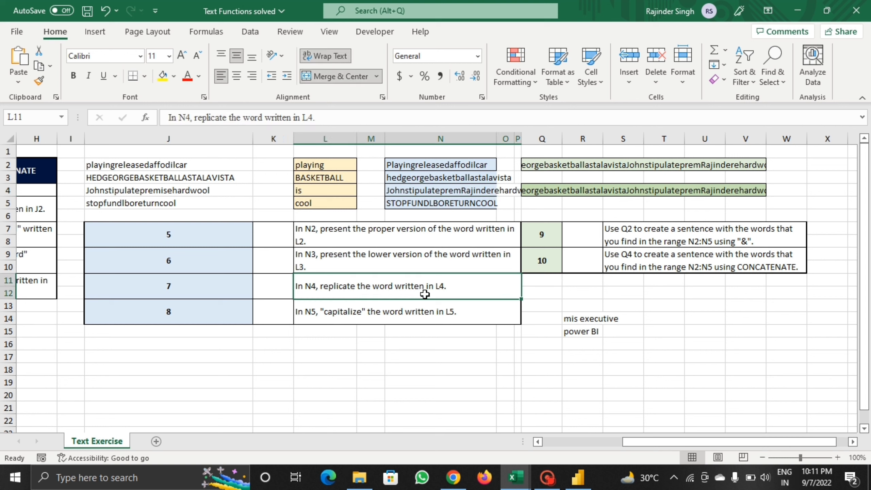
click(321, 193)
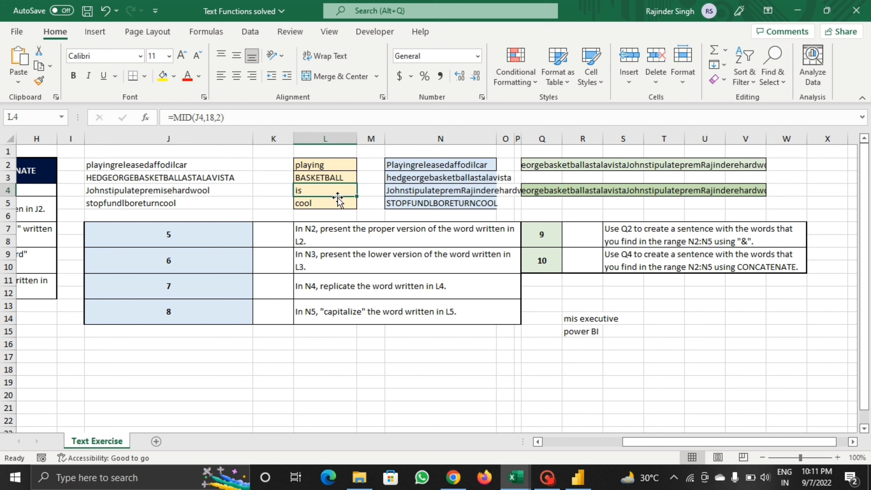
click(400, 193)
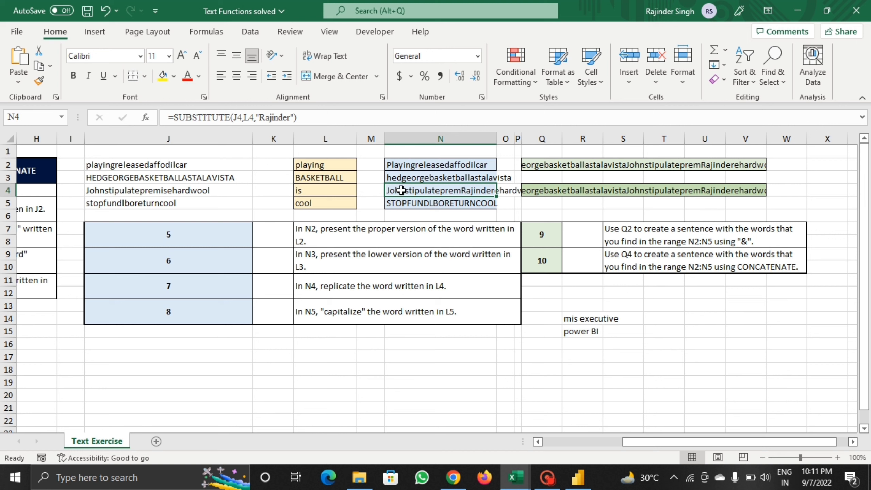
click(324, 117)
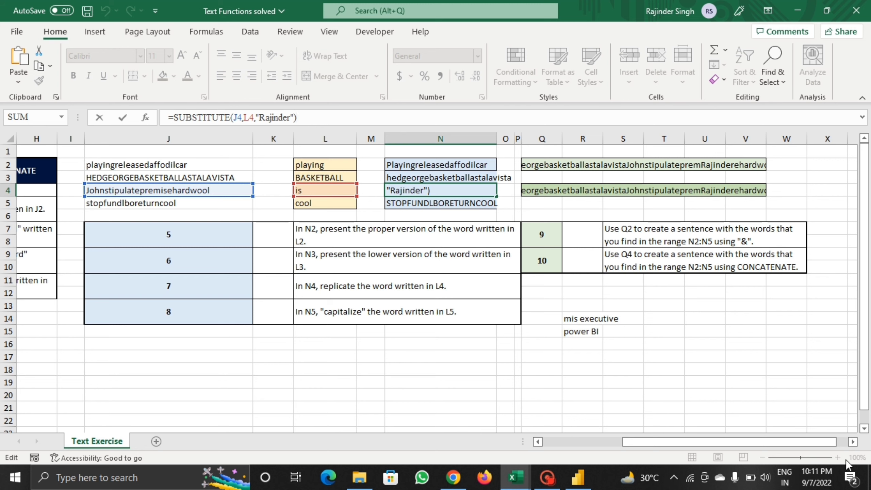
click(417, 263)
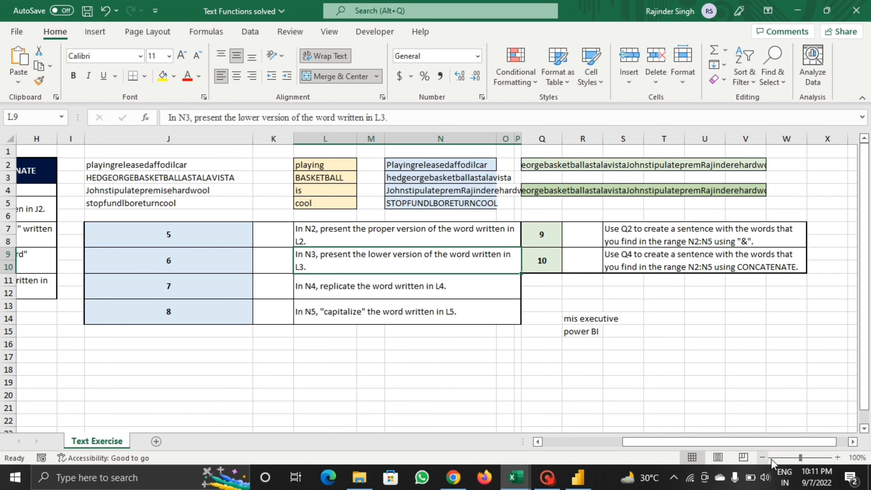
Step: Review task 7 again, checking the source text in J4 against the cell references in the N4 formula
click(836, 458)
click(836, 457)
click(836, 458)
click(836, 458)
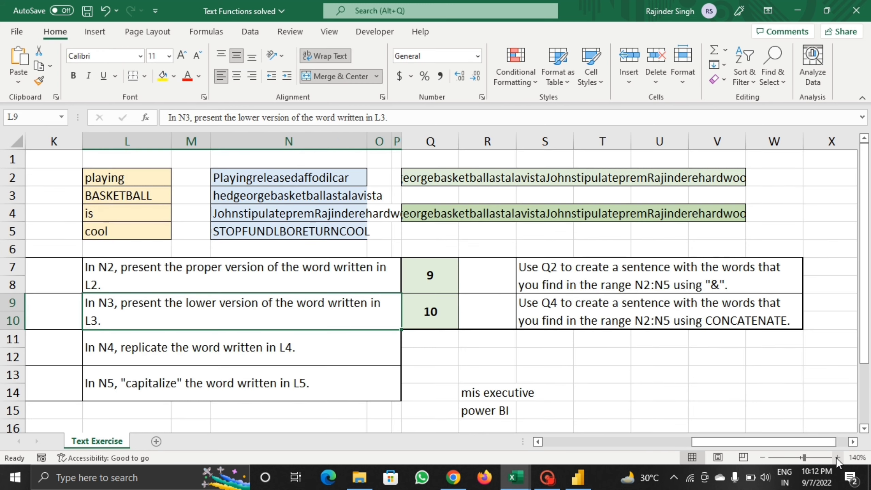
drag(759, 441, 695, 440)
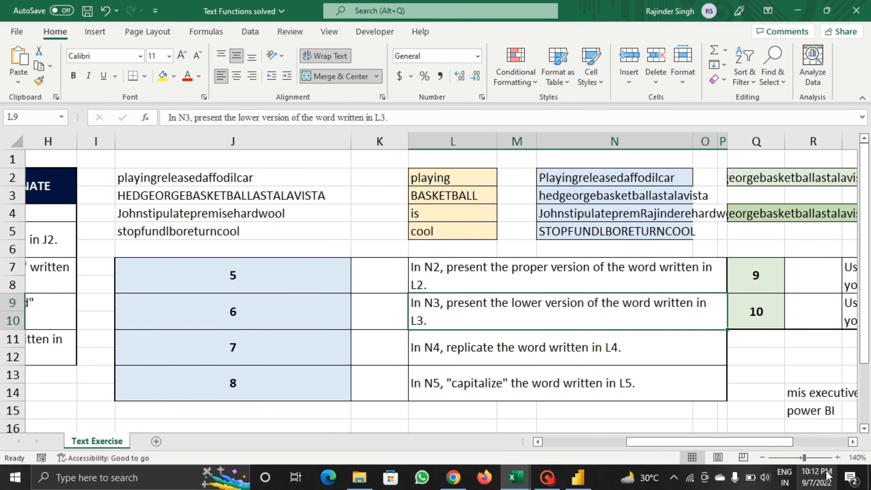
click(837, 457)
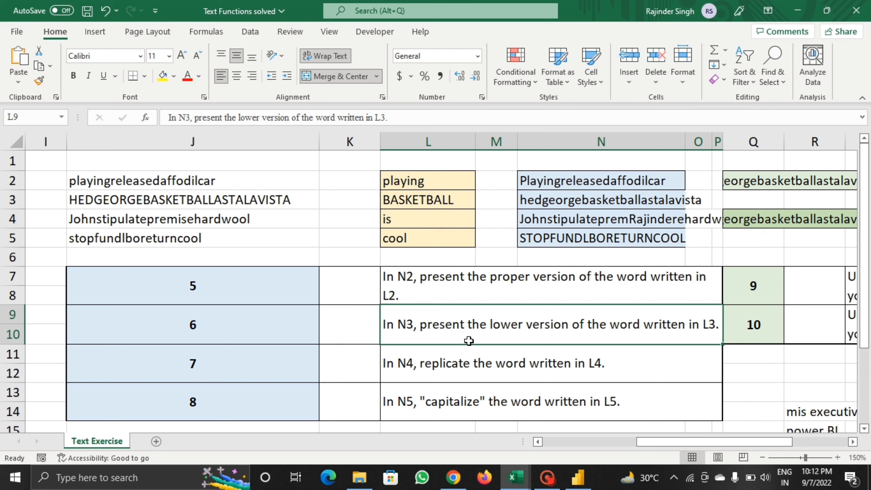
click(459, 363)
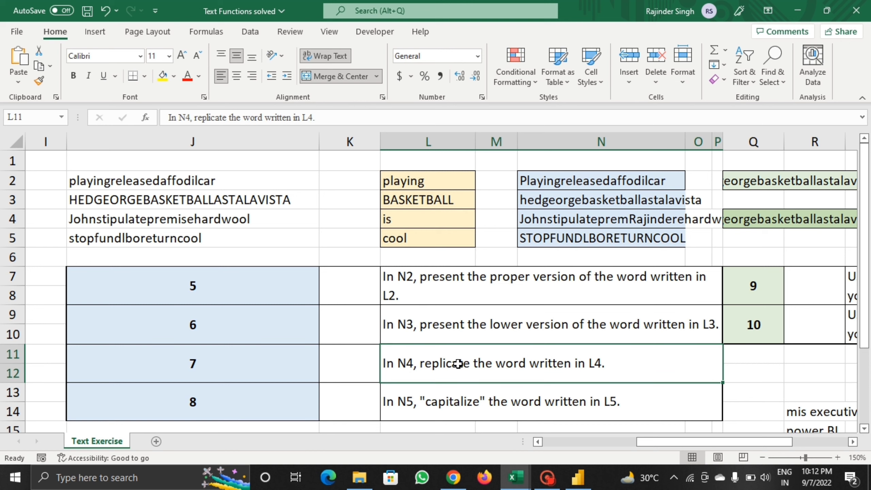
click(200, 219)
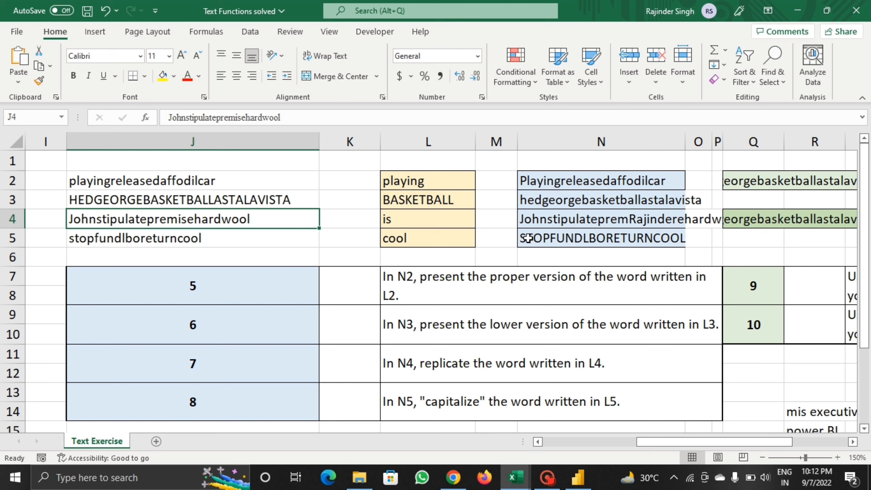
click(553, 223)
key(F2)
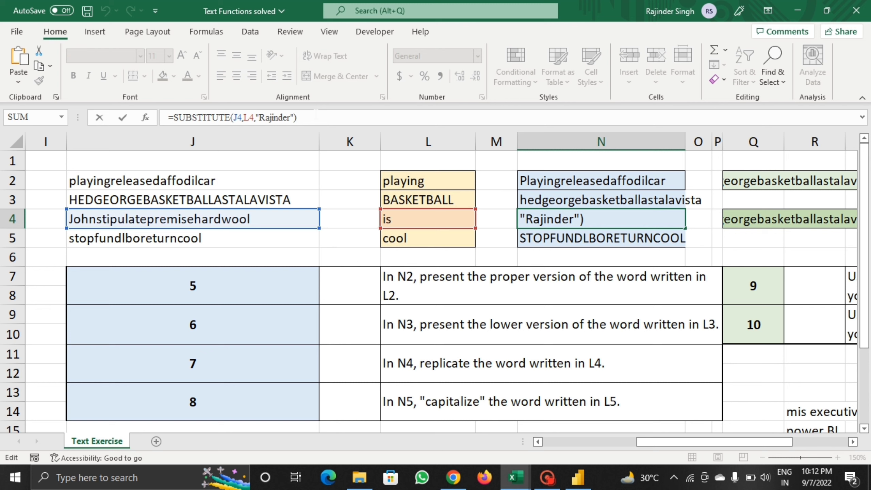
key(Return)
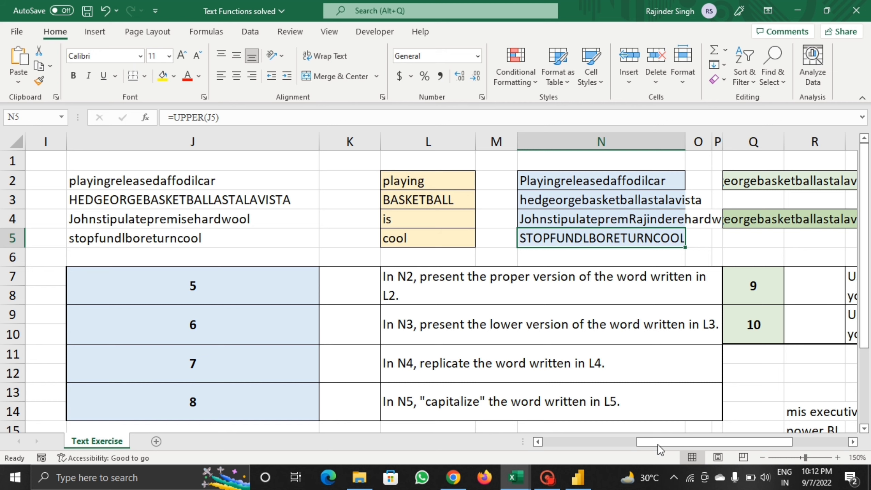
Step: Review the text function formulas in cells N2 through N5 one by one
drag(686, 440, 759, 444)
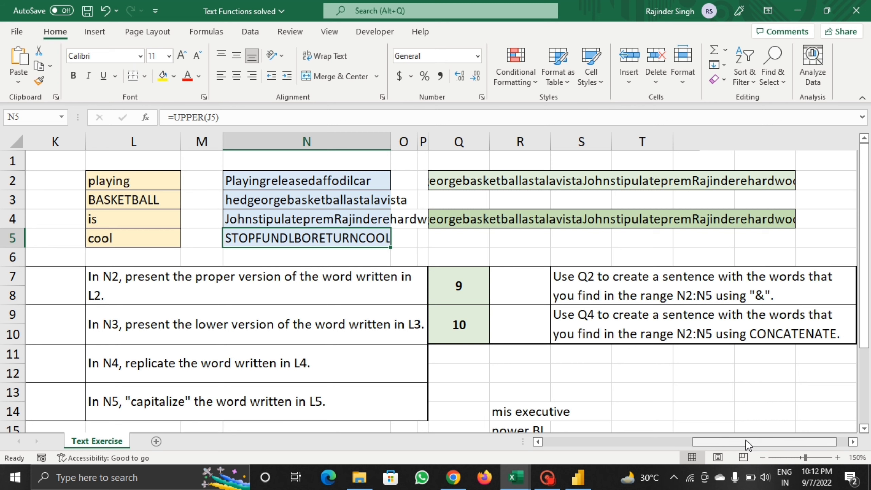
drag(747, 441, 765, 440)
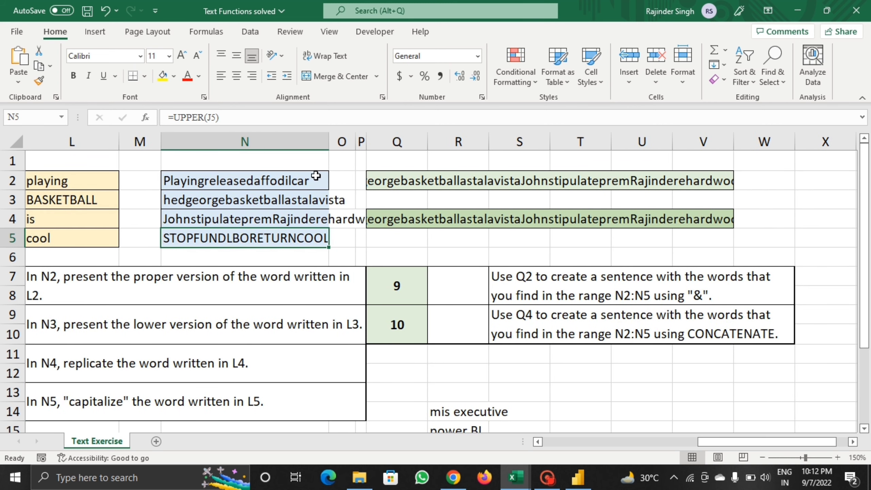
click(284, 181)
click(277, 199)
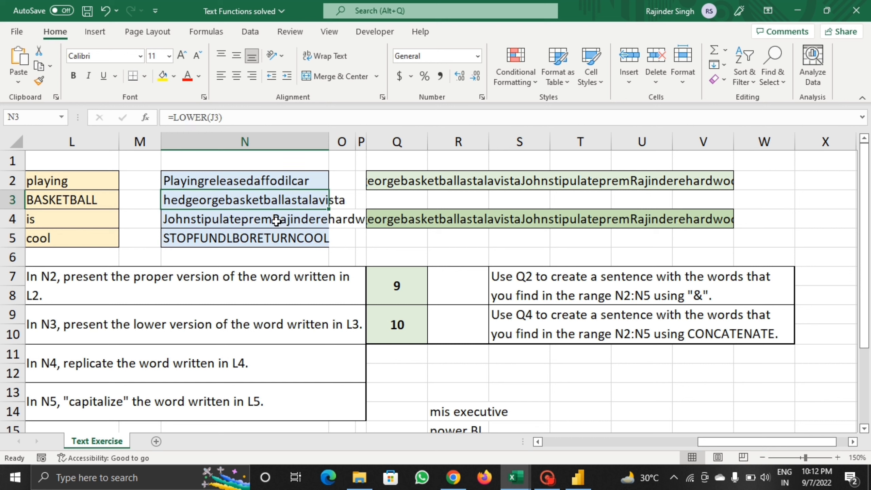
click(276, 221)
click(277, 239)
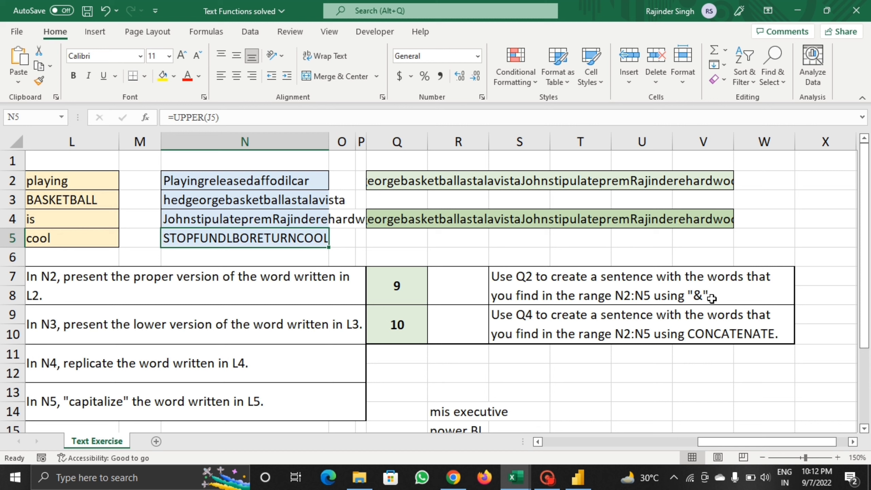
Step: Inspect the formula in Q2 that joins N2 to N5 with the & operator
click(434, 181)
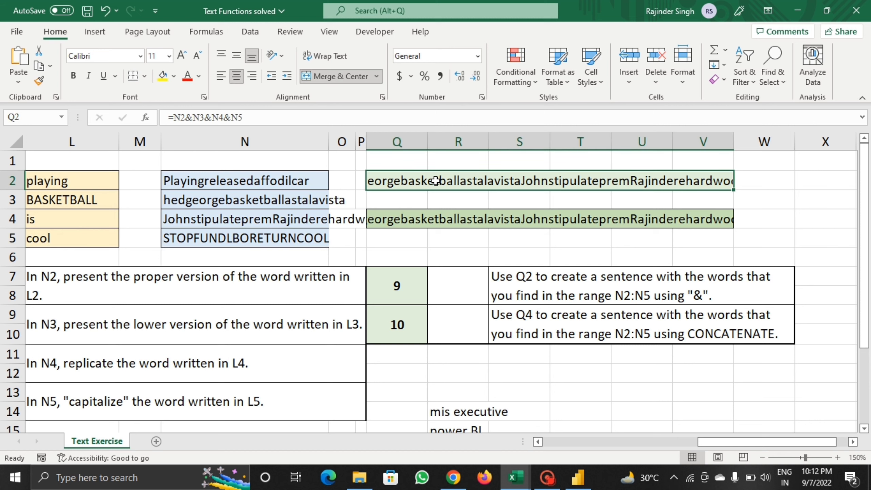
click(248, 119)
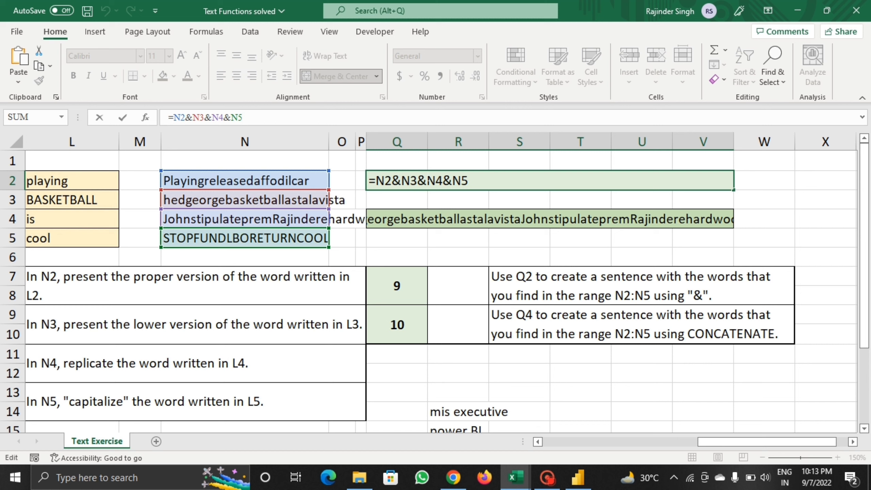
double_click(474, 181)
click(470, 180)
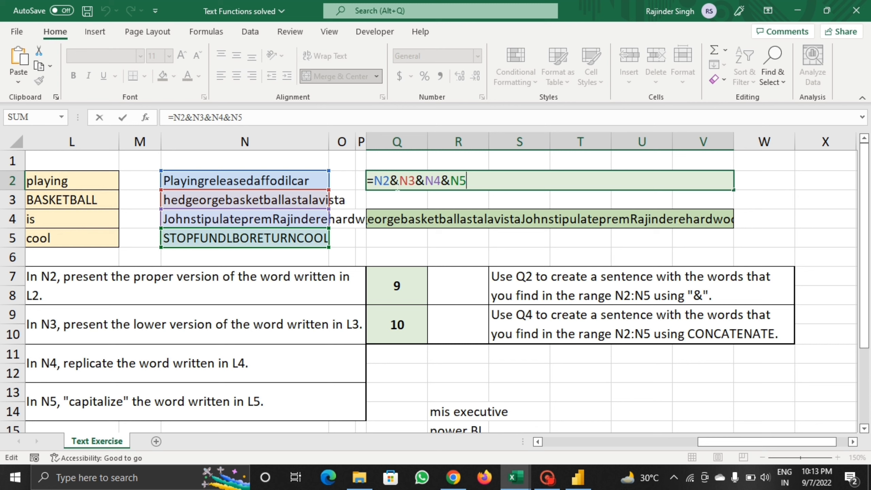
double_click(397, 182)
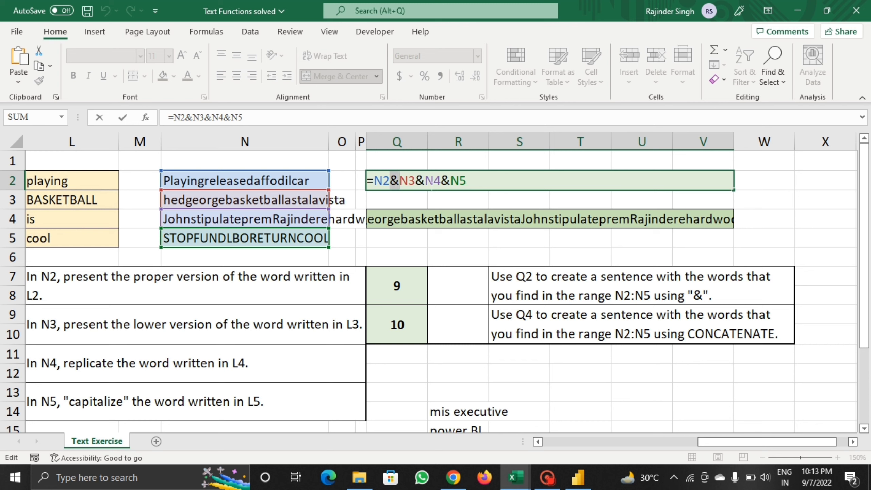
click(484, 181)
key(Return)
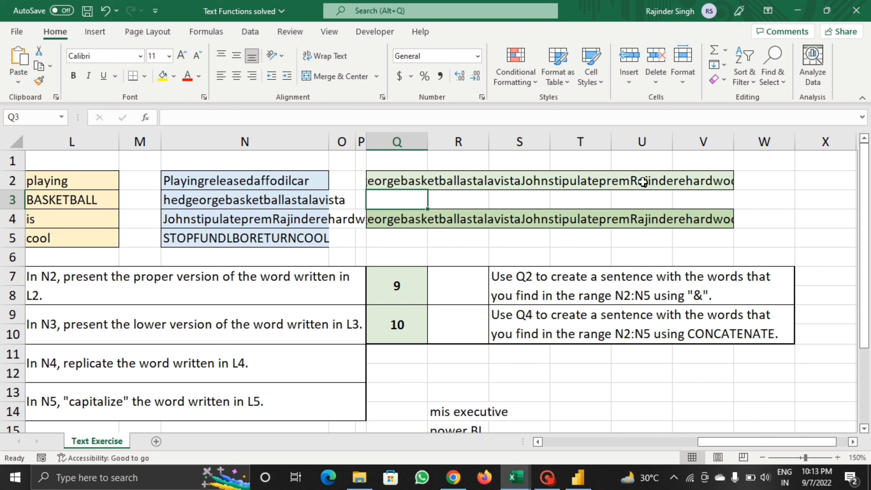
Step: Read the task 9 and 10 instructions and inspect the CONCATENATE formula in Q4
click(582, 337)
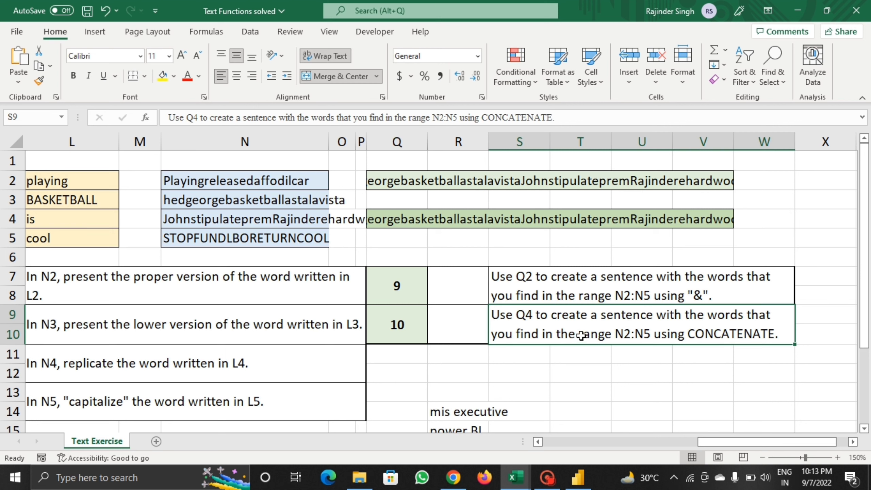
click(706, 297)
click(704, 330)
click(659, 219)
click(329, 115)
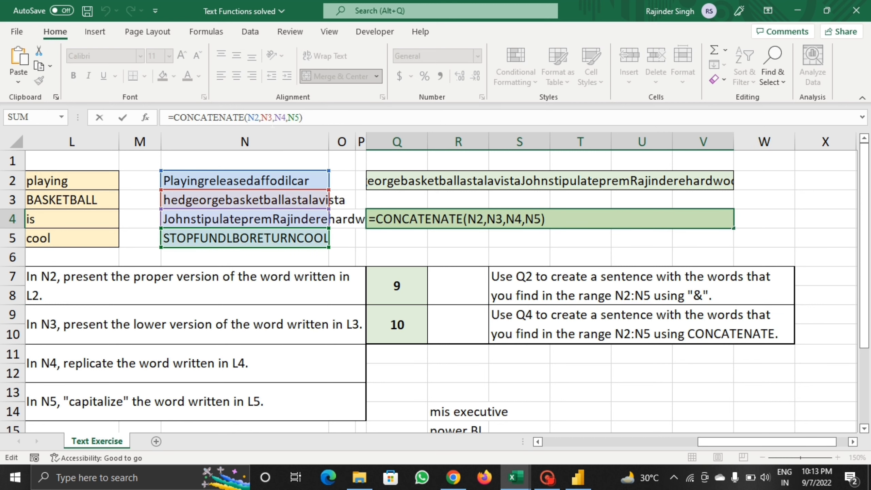
double_click(504, 219)
click(554, 214)
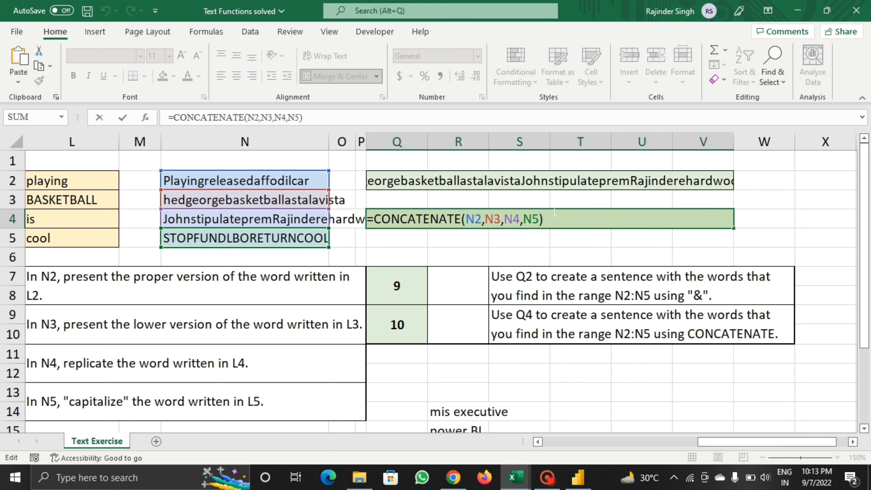
key(Return)
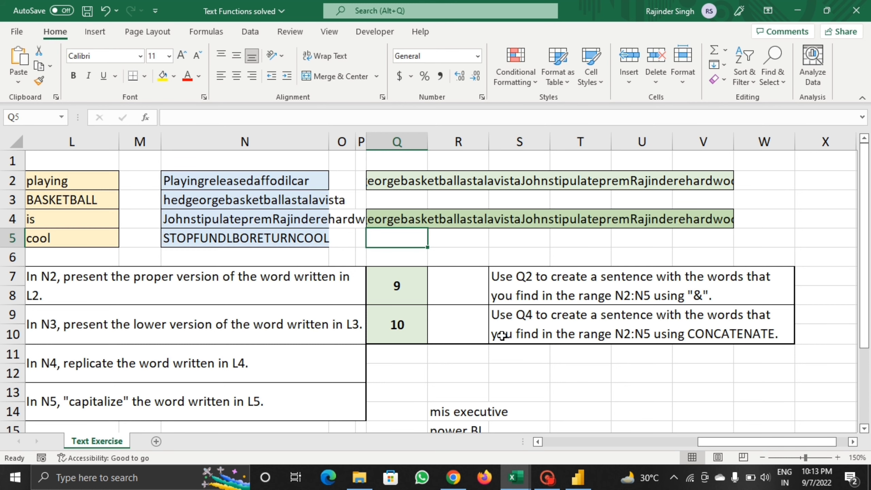
Step: Close the Text Functions solved workbook without saving and switch to the 03. Excel Intro solved workbook
scroll(502, 335, down, 1)
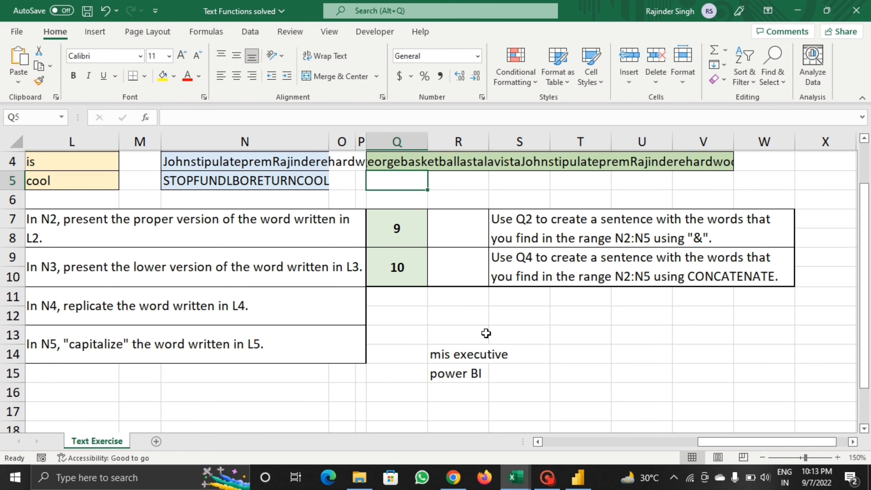
click(850, 17)
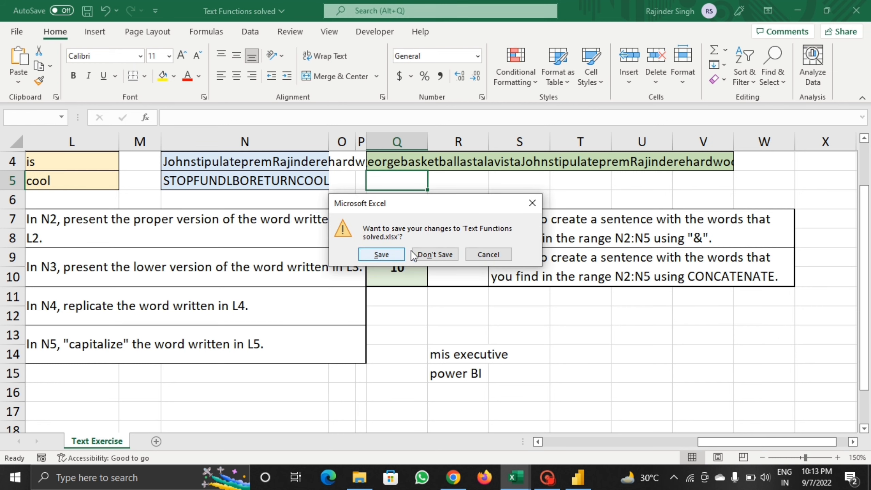
click(424, 254)
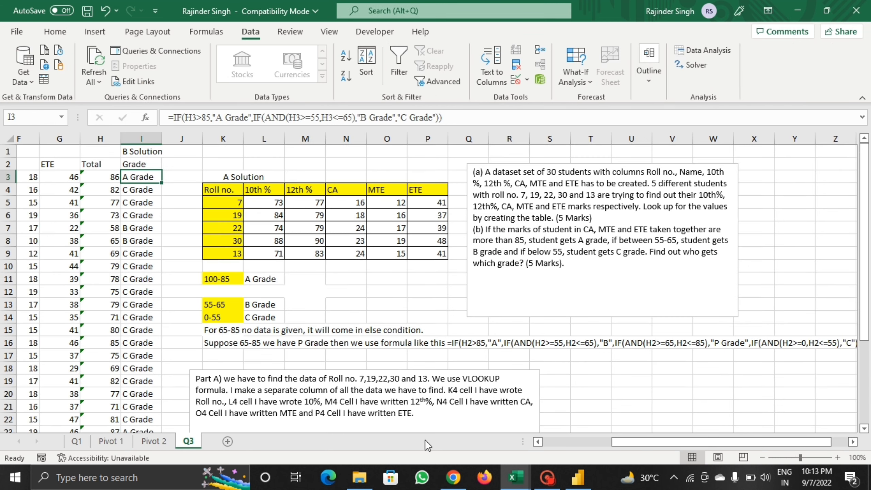
mouse_move(515, 478)
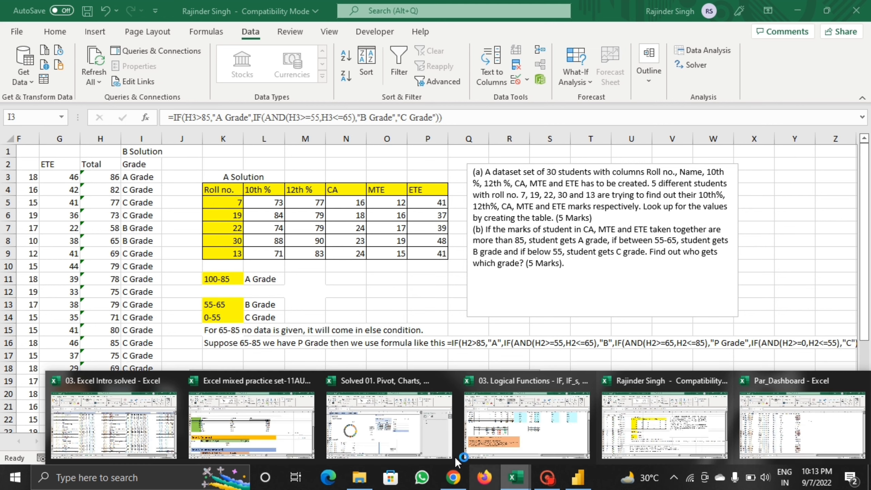
click(144, 430)
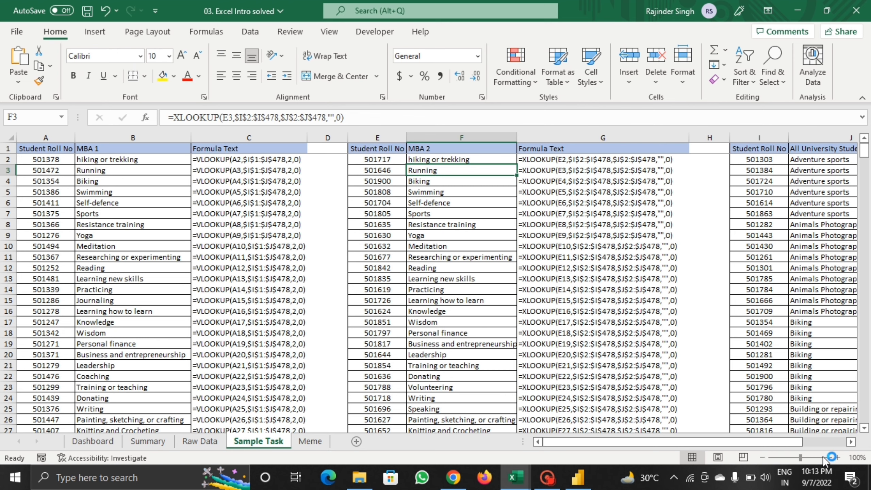
Step: Examine the student roll number in A2 and the VLOOKUP formula in B2 on the Sample Task sheet
click(837, 458)
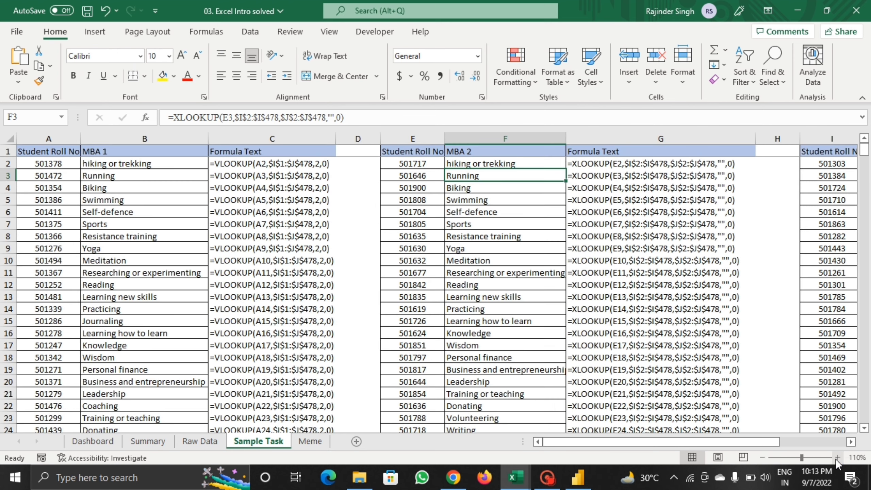
click(836, 458)
click(836, 459)
click(836, 458)
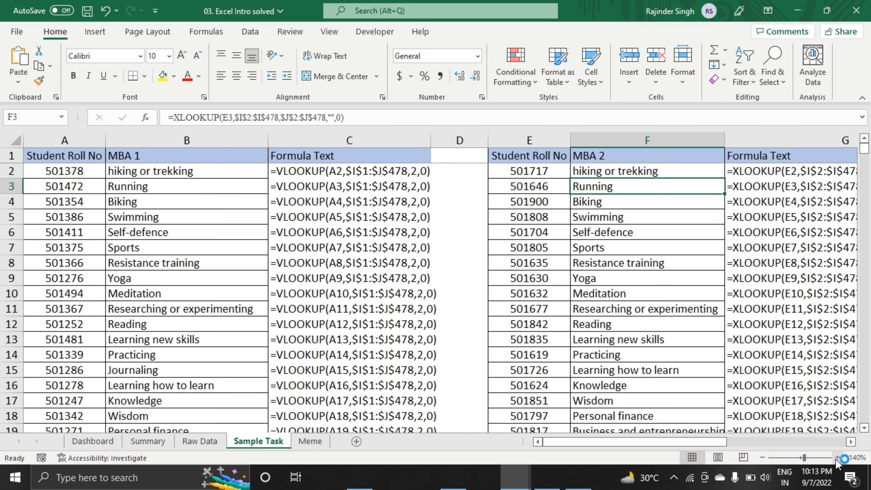
click(836, 459)
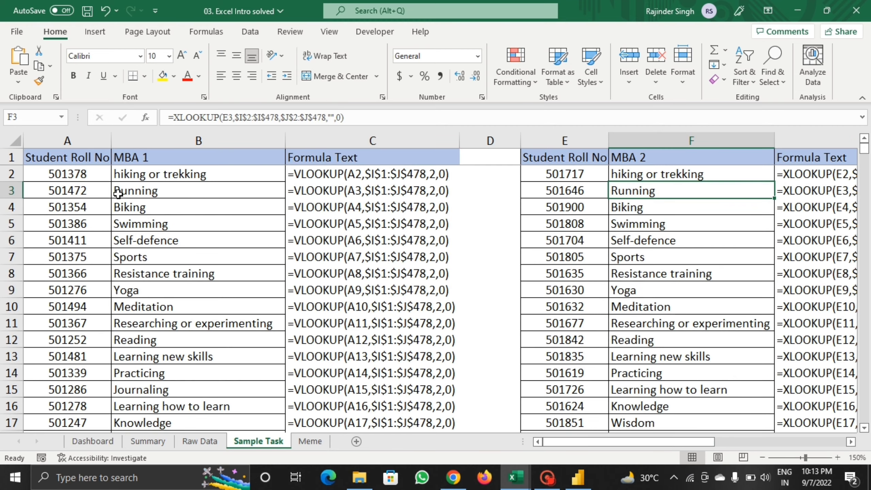
click(77, 177)
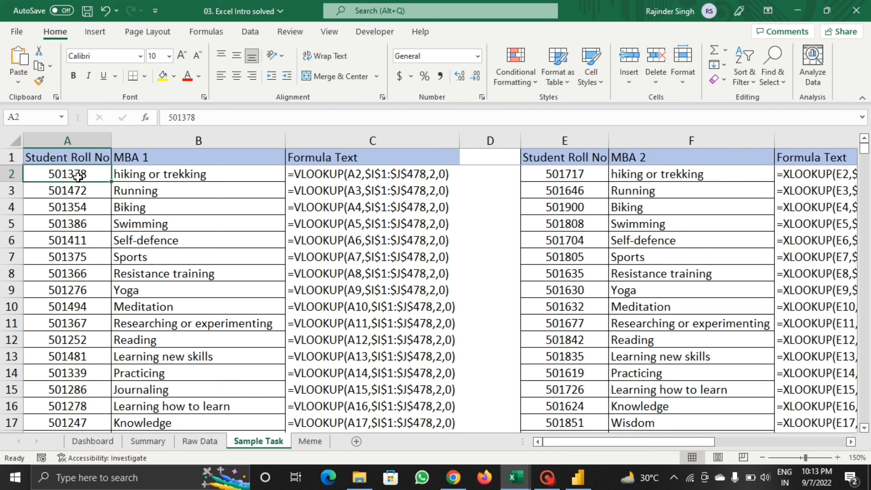
click(154, 176)
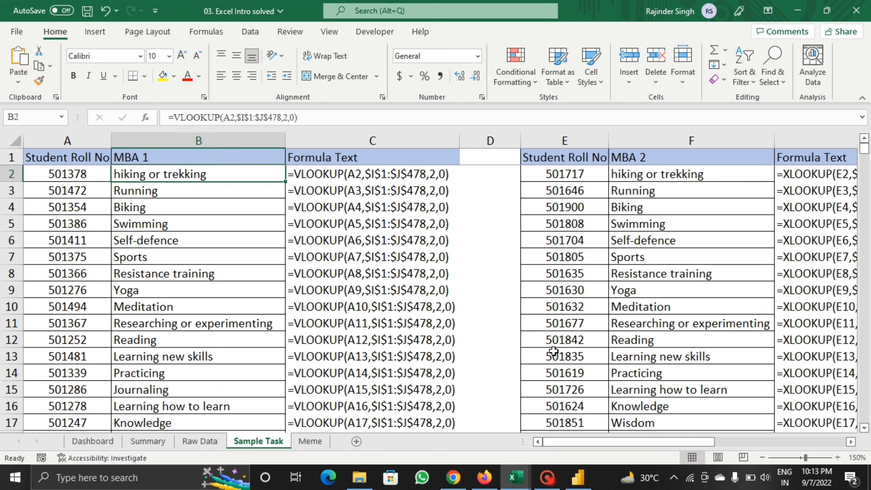
Step: Examine the lookup table of student roll numbers and passions in columns I and J on the Sample Task sheet
drag(600, 446, 738, 448)
drag(484, 177, 627, 357)
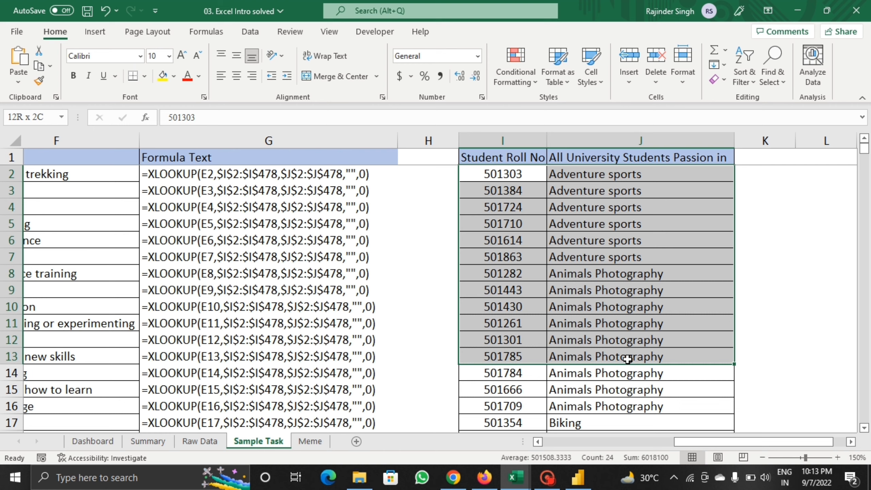
click(650, 221)
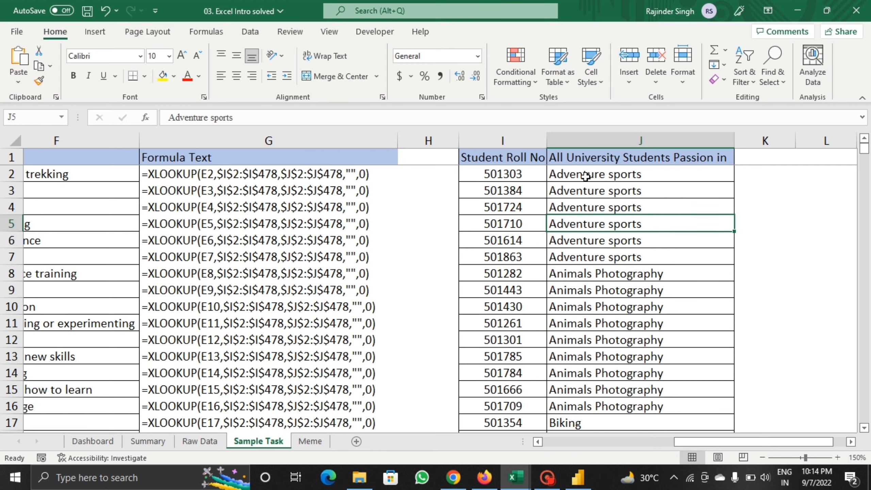
Step: Inspect the VLOOKUP formula in B2 together with the table range $I$1:$J$478 it refers to
drag(688, 442, 509, 452)
click(230, 174)
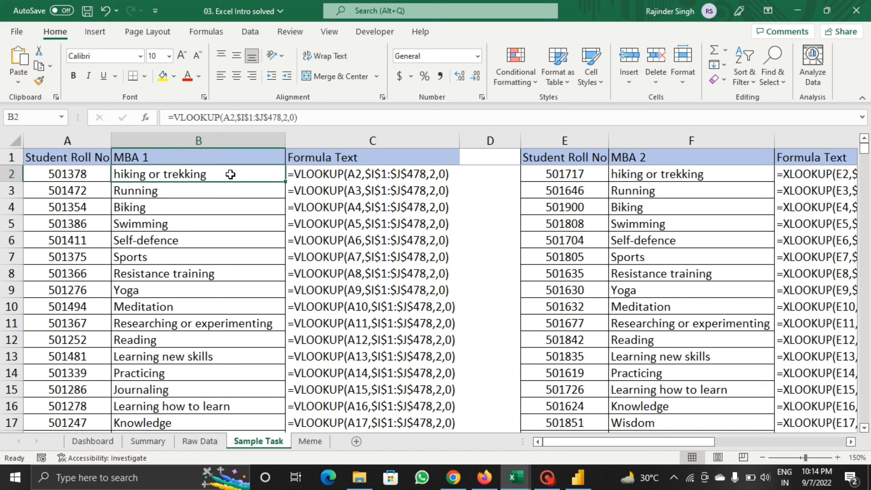
key(F2)
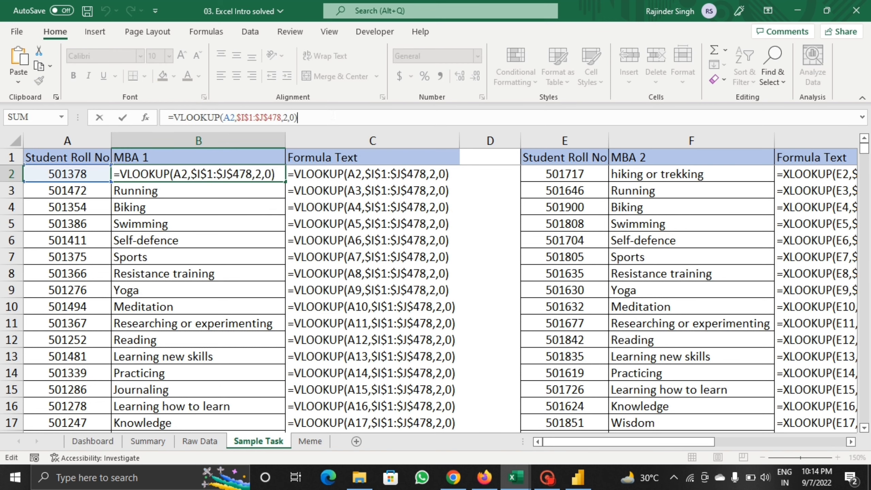
click(235, 118)
click(277, 174)
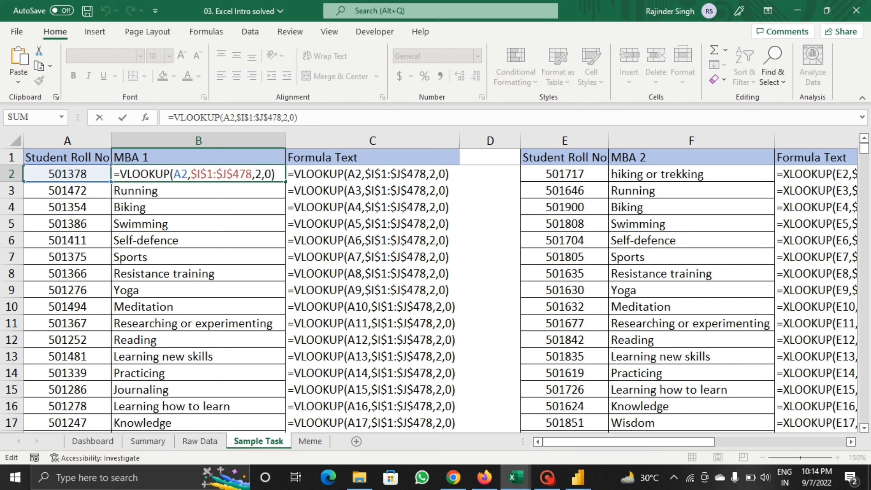
drag(578, 445, 706, 443)
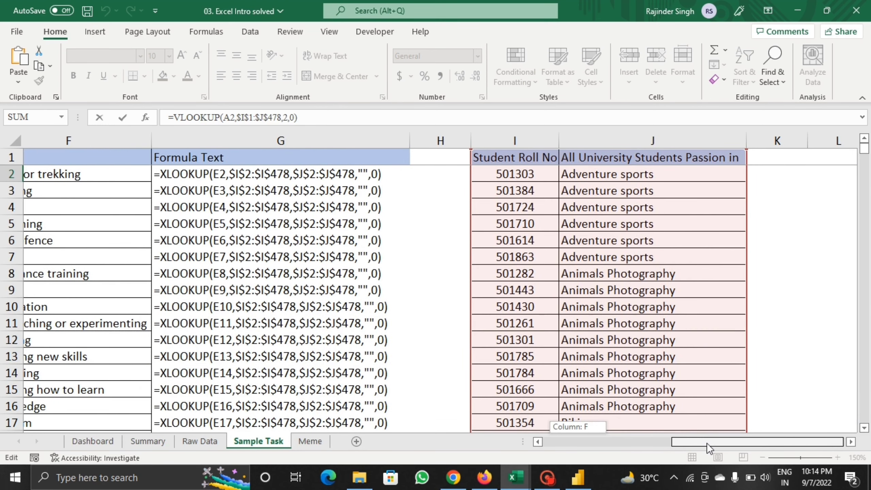
key(Escape)
Step: Select the lookup data I2:J478 and view the New Name settings for that range, without defining a name
drag(510, 175, 625, 178)
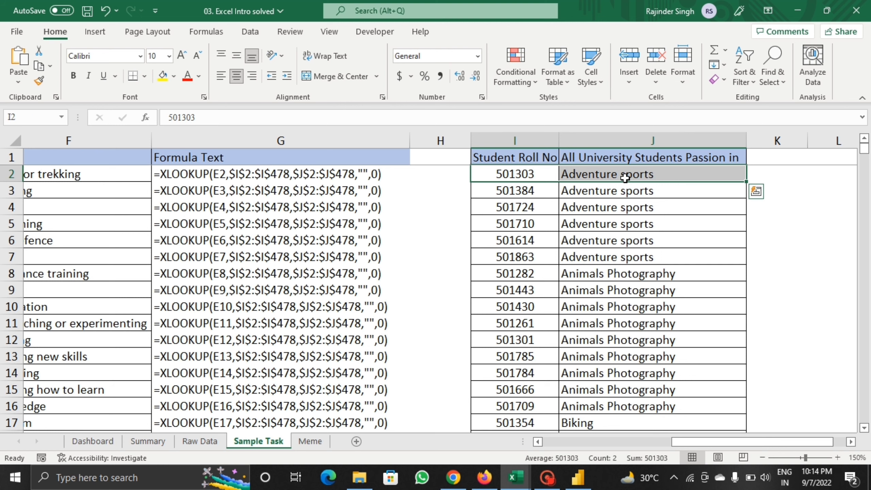
key(ctrl+shift+Down)
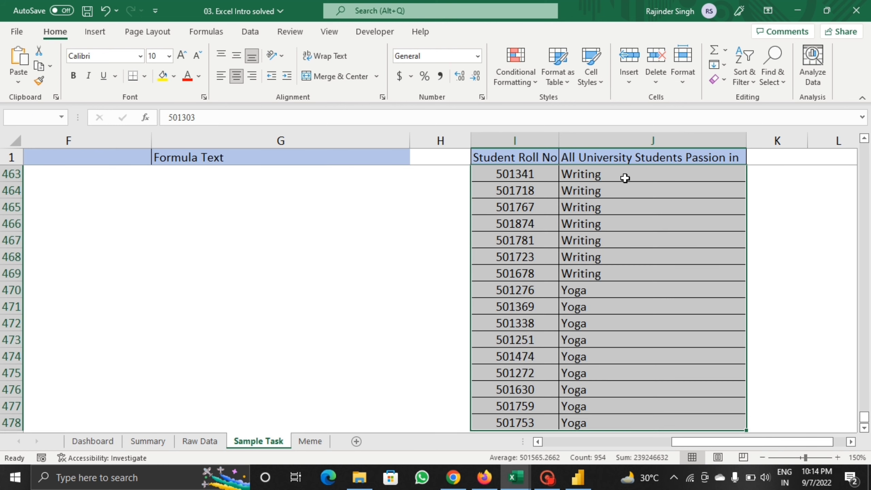
click(246, 30)
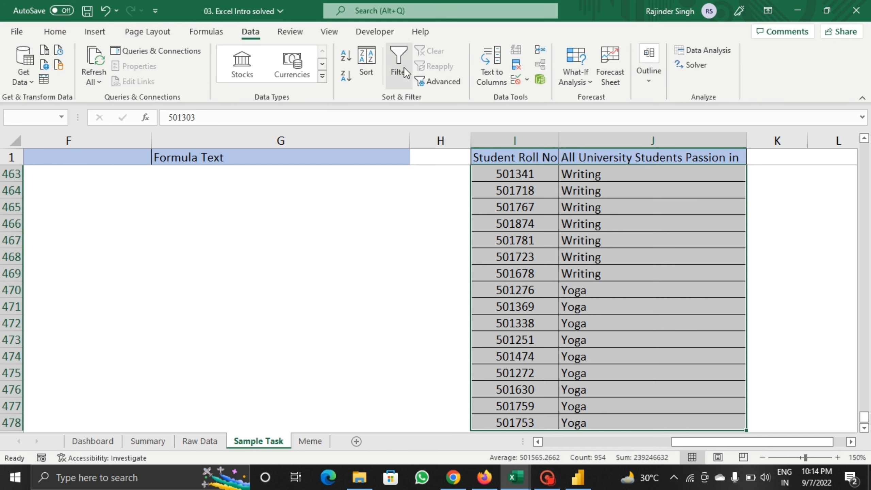
click(218, 31)
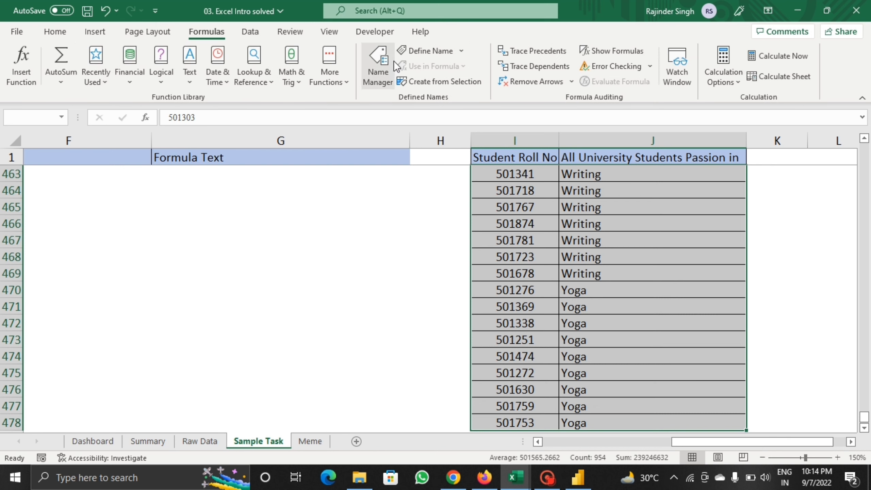
click(427, 55)
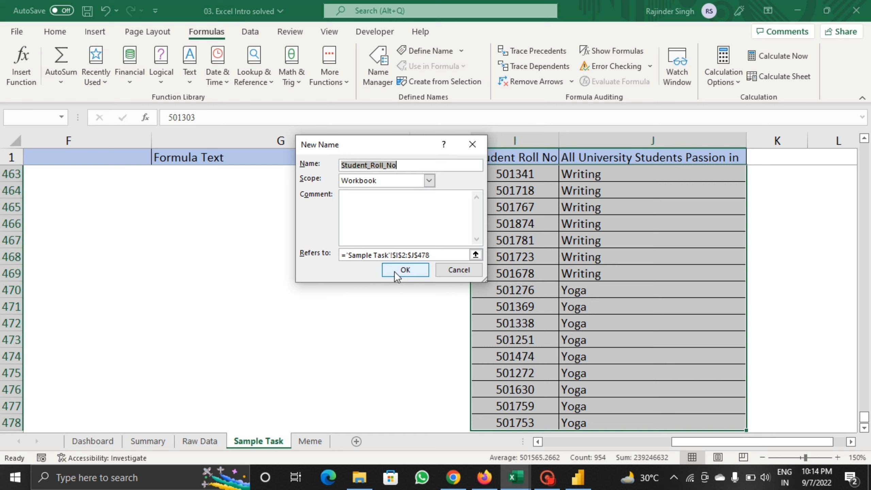
click(452, 274)
Step: Inspect the absolute table reference in the VLOOKUP formula in B4 and leave the formula without editing it
scroll(289, 265, up, 7)
scroll(289, 264, up, 2)
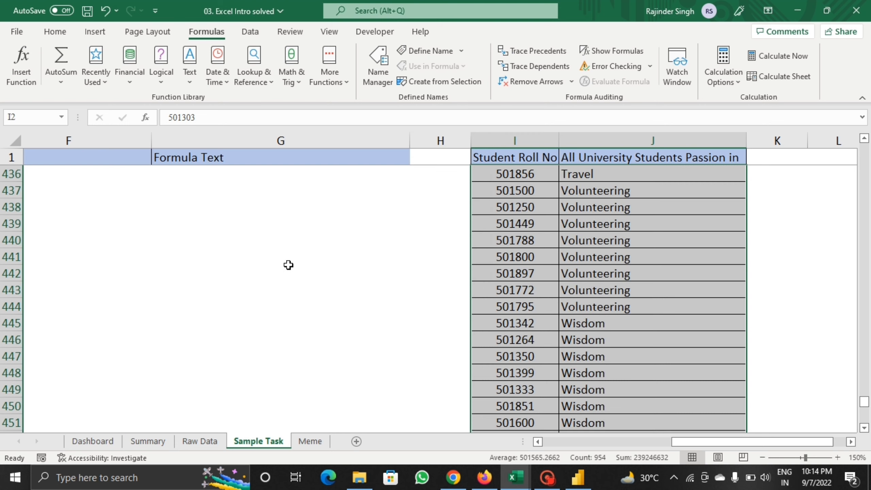
scroll(289, 264, up, 19)
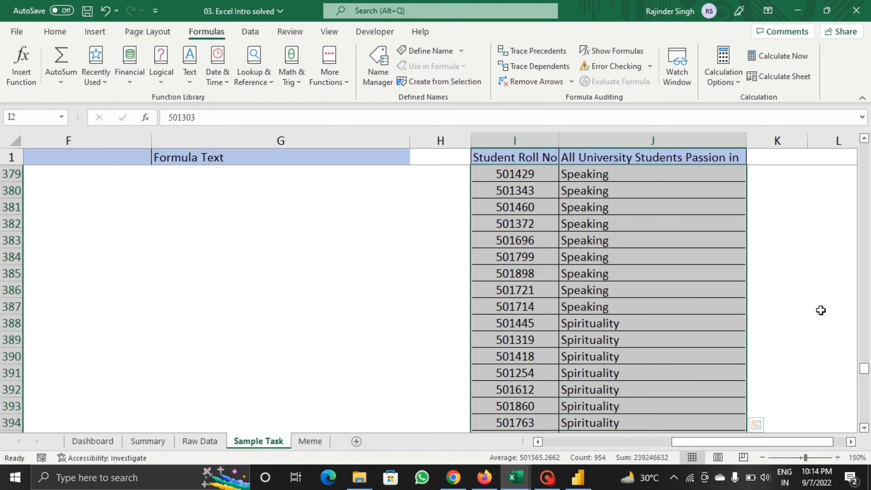
drag(864, 371, 865, 152)
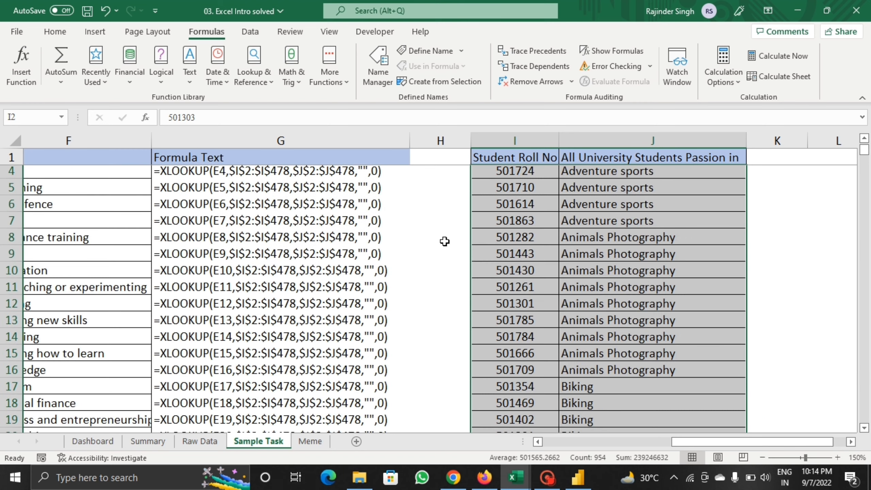
drag(677, 441, 492, 439)
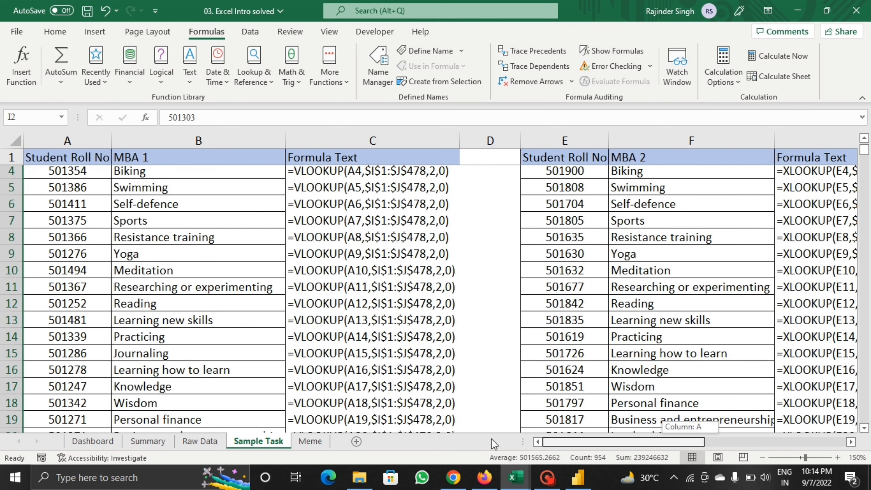
click(178, 171)
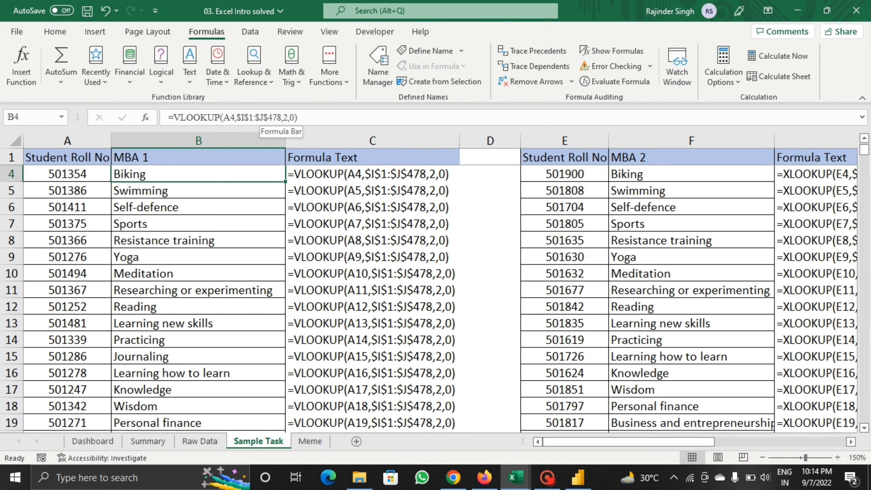
click(249, 117)
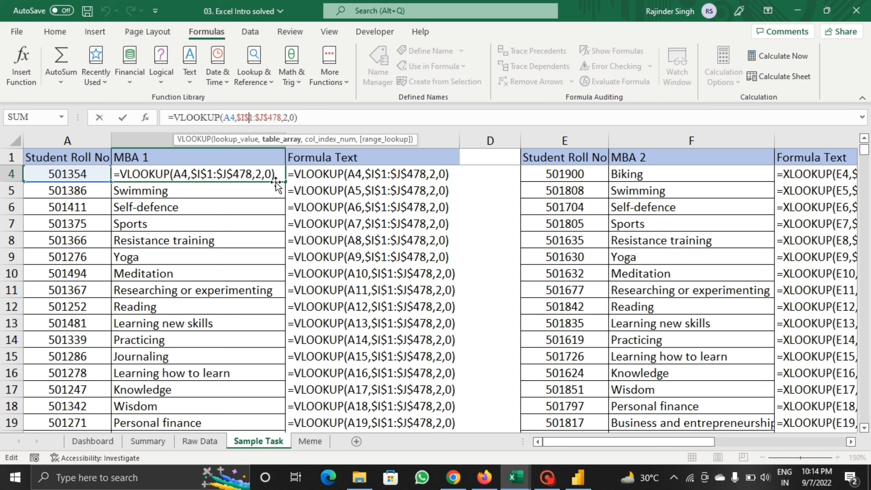
key(Escape)
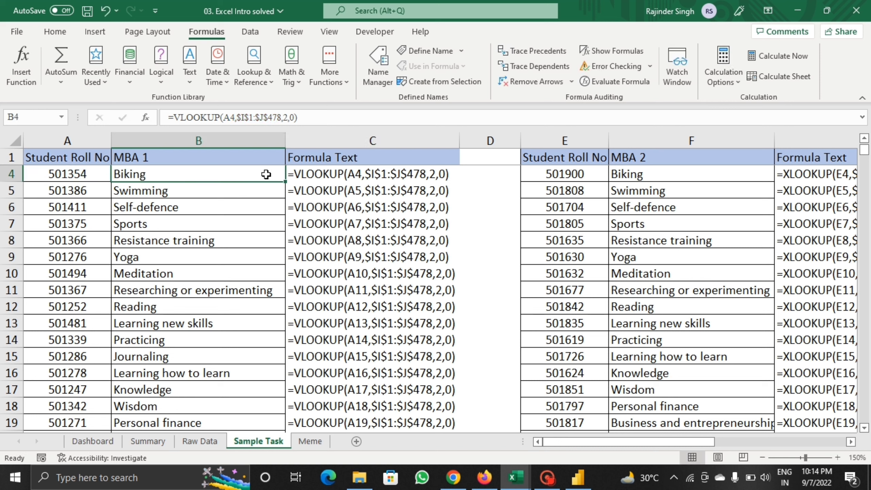
Step: Trace the column index argument 2 of B4's VLOOKUP formula to the passion column J of the lookup table
double_click(274, 168)
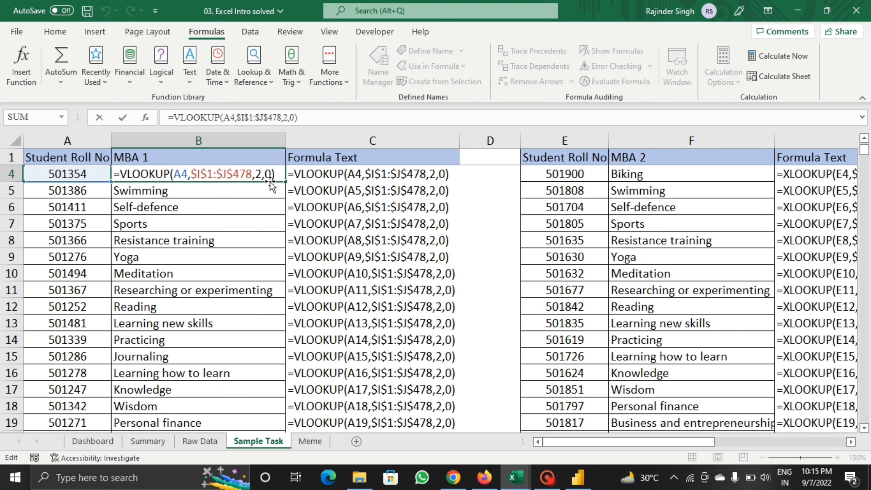
drag(573, 444, 686, 444)
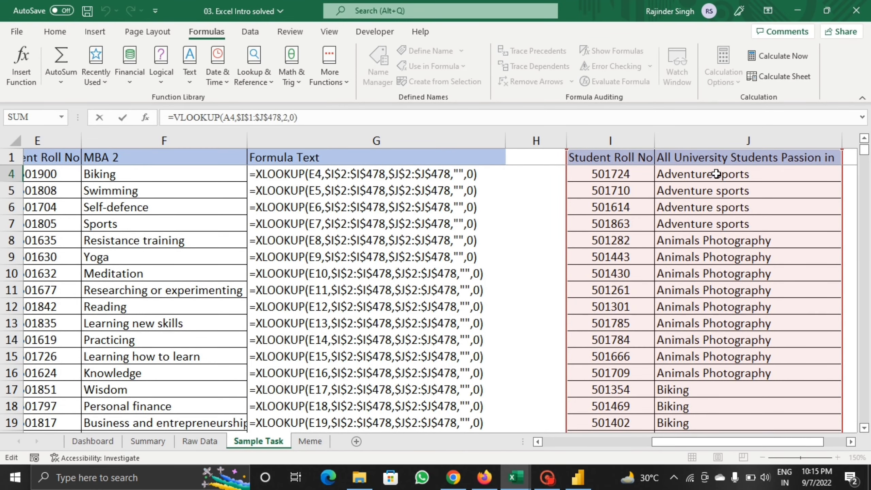
click(701, 174)
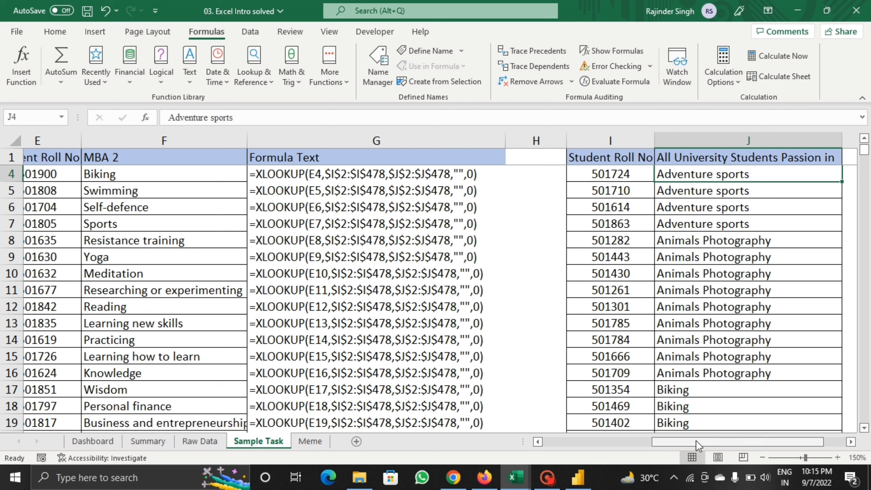
Step: Examine the table_array argument $I$1:$J$478 in B4's VLOOKUP formula and undo the stray B6 reference before closing the cell
drag(680, 445, 572, 445)
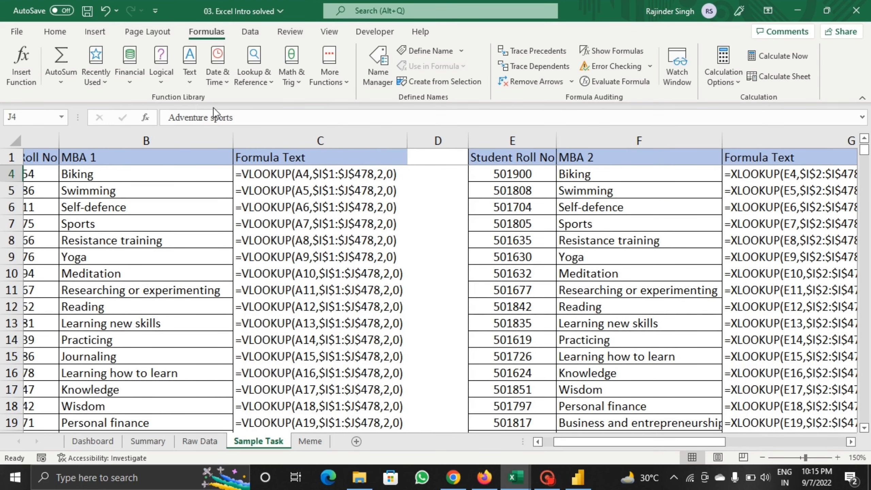
click(176, 170)
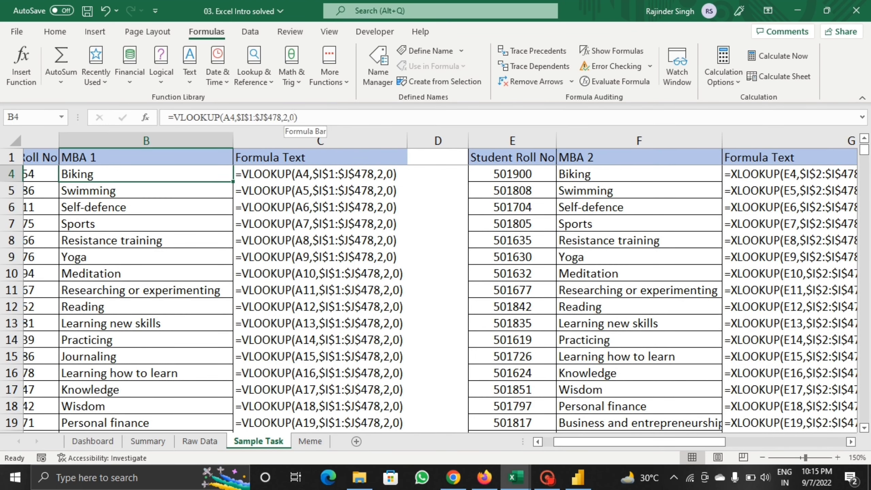
click(295, 118)
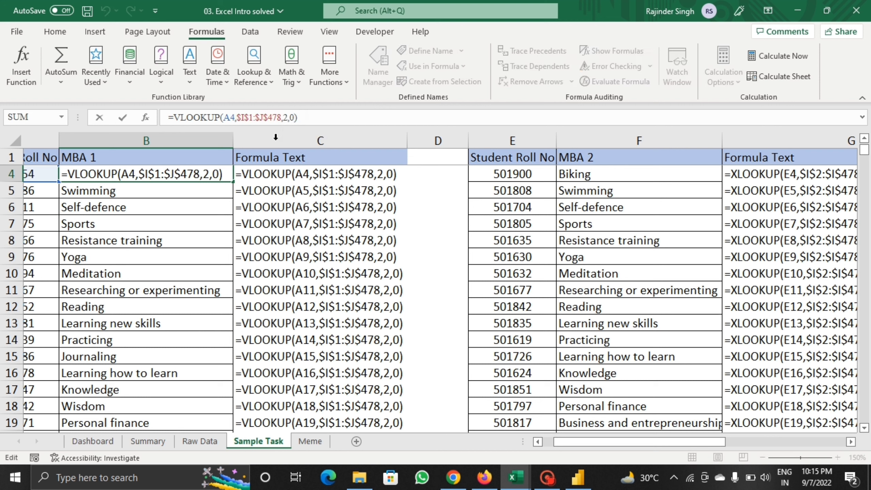
drag(145, 174, 200, 174)
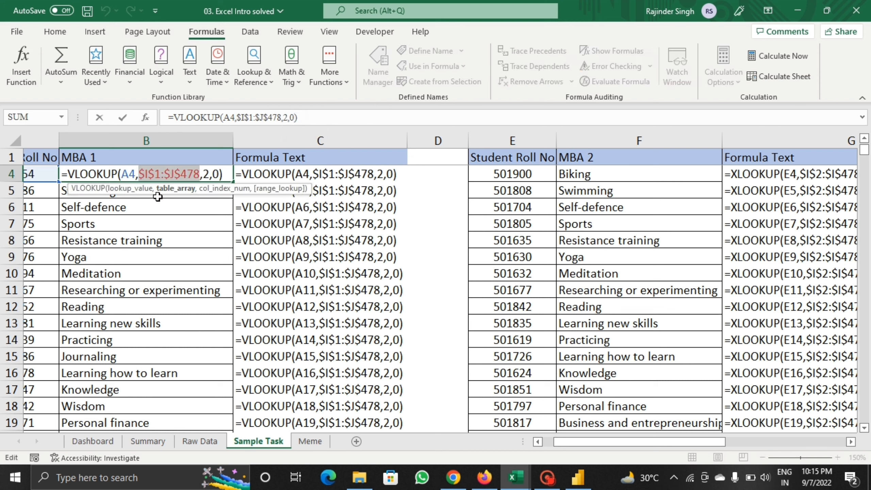
click(198, 213)
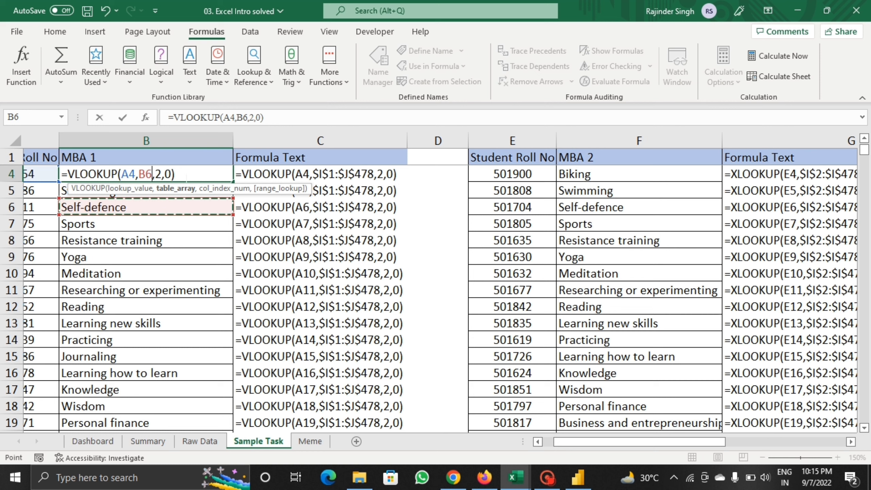
key(ctrl+z)
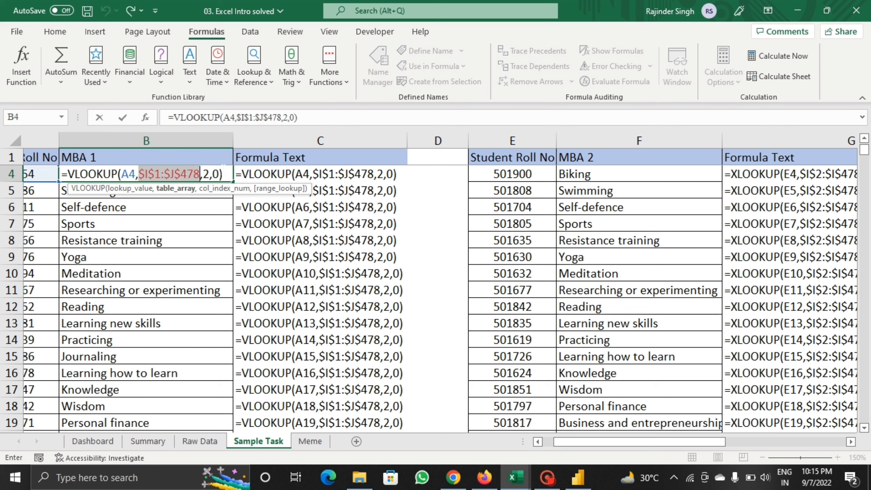
click(223, 173)
key(Return)
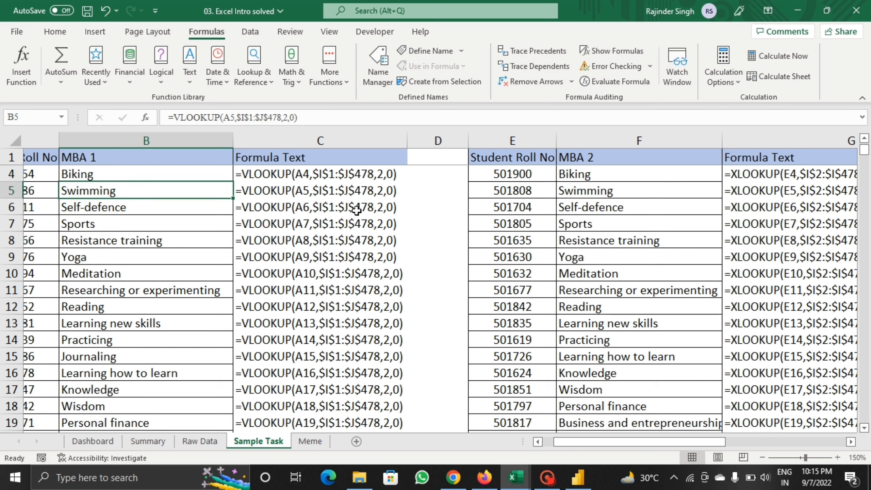
Step: Compare the Student Roll No column I with the passion column J as separate lookup and return columns
drag(564, 442, 630, 459)
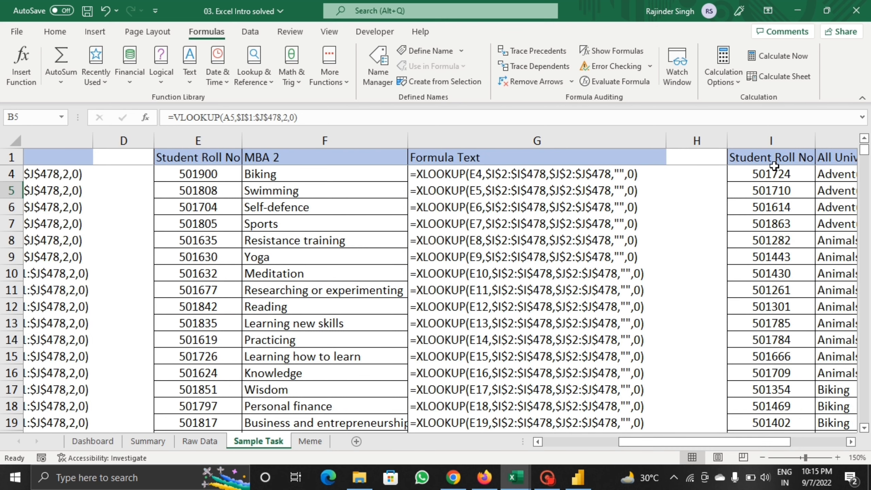
click(771, 140)
drag(725, 441, 755, 442)
click(647, 179)
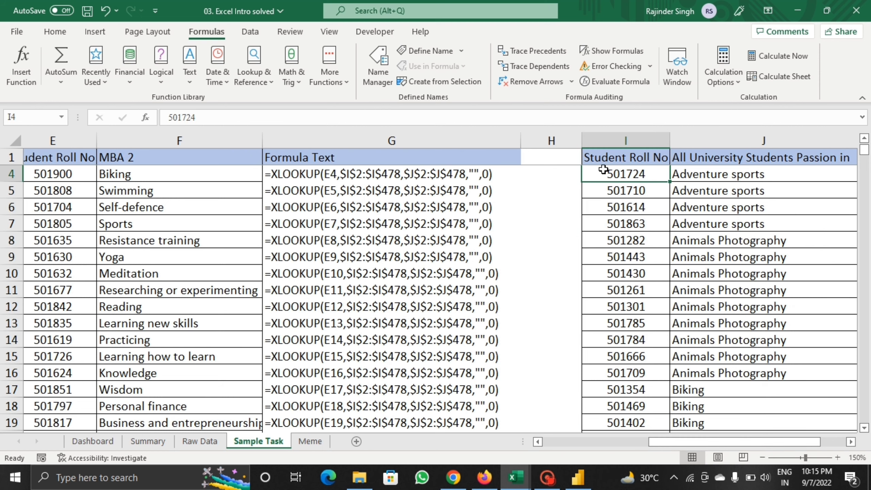
drag(658, 172, 739, 326)
click(642, 177)
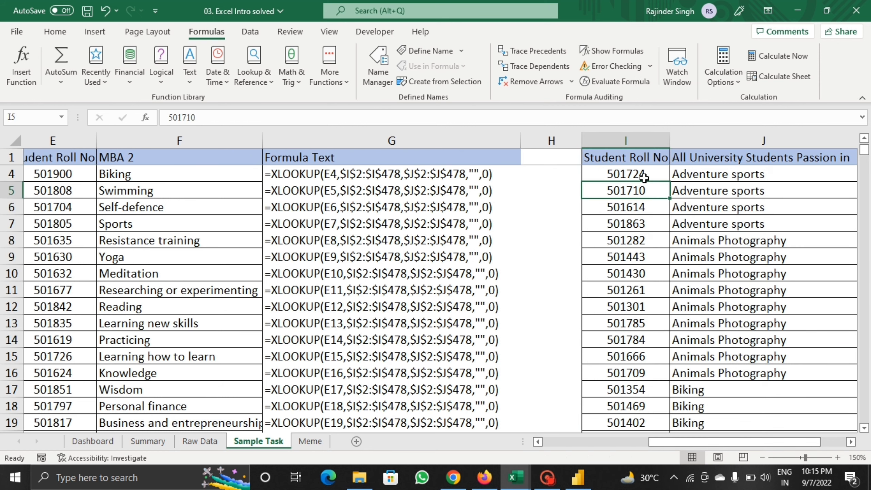
click(638, 139)
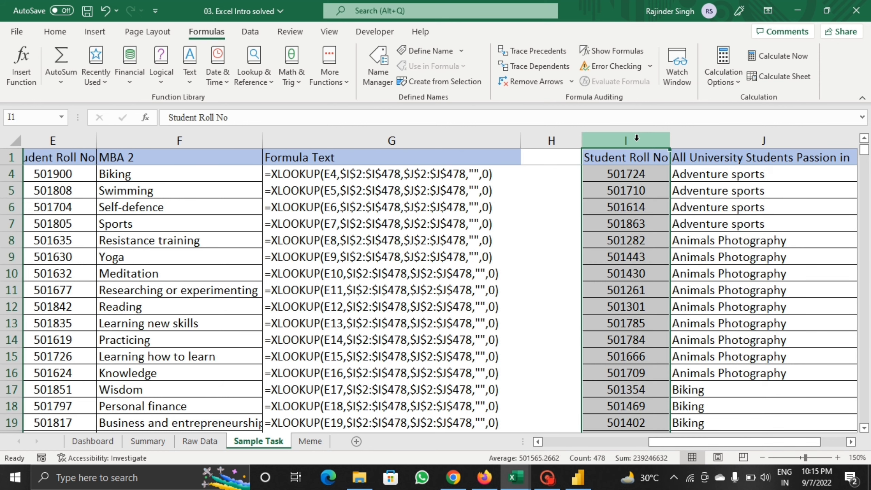
click(710, 141)
click(633, 207)
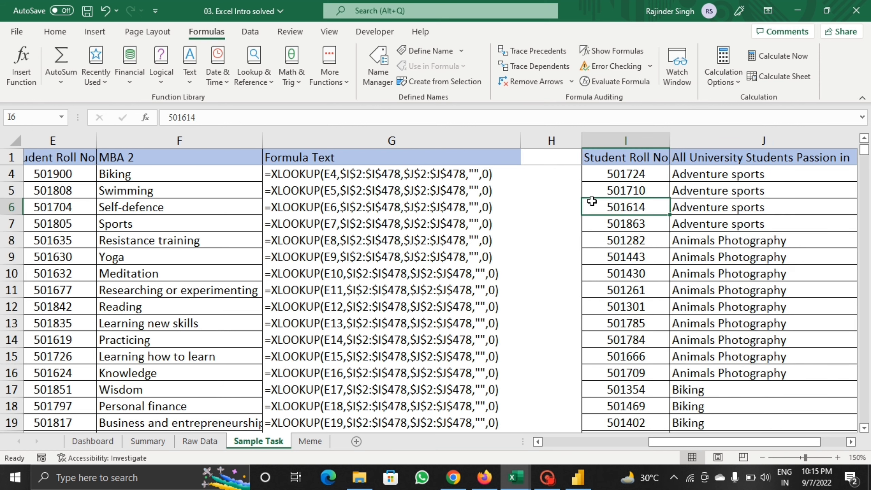
Step: Inspect the XLOOKUP formula in F4 and the separate ranges in columns I and J it uses
click(467, 174)
click(173, 171)
click(381, 124)
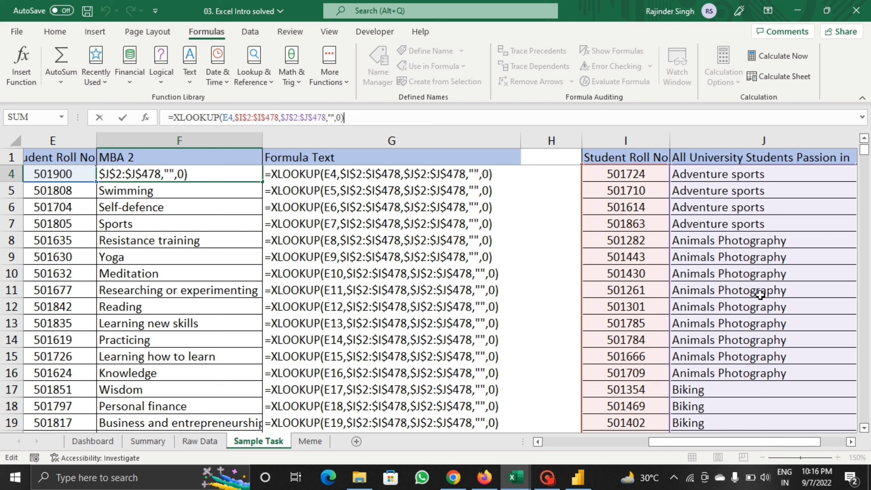
click(627, 175)
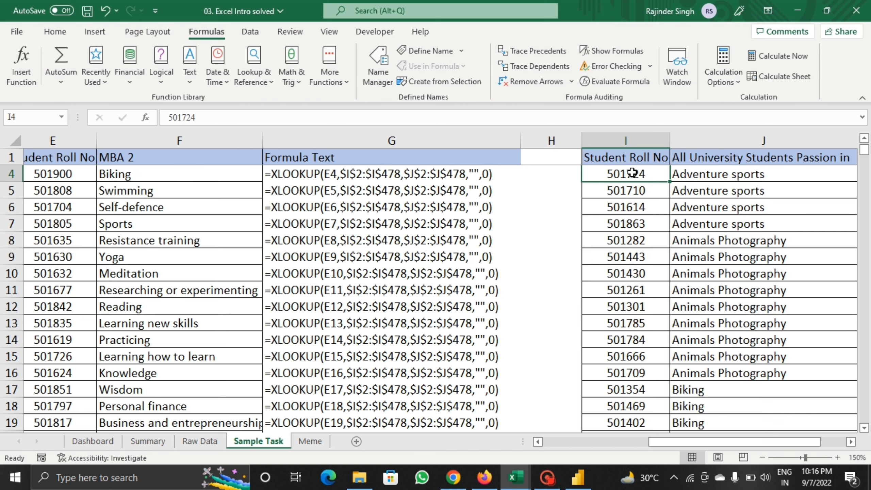
Step: Examine the return_array, if_not_found and match mode arguments in F4's XLOOKUP formula and close the cell without changes
click(198, 168)
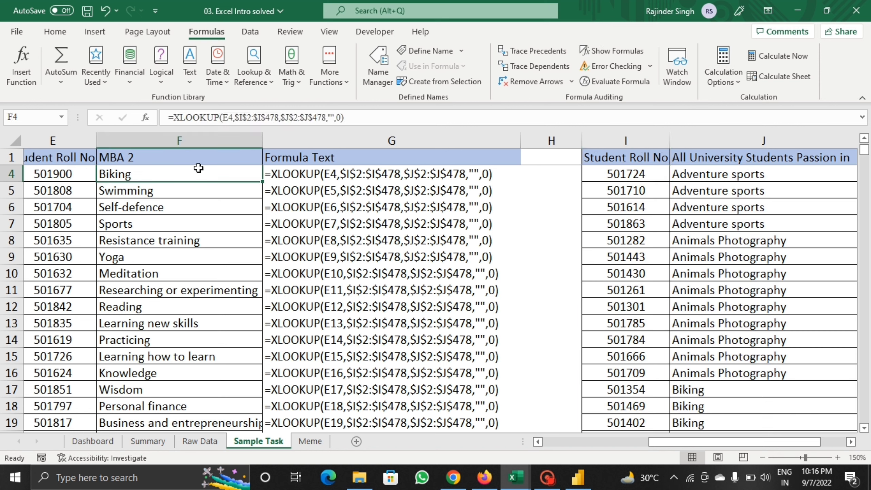
click(375, 118)
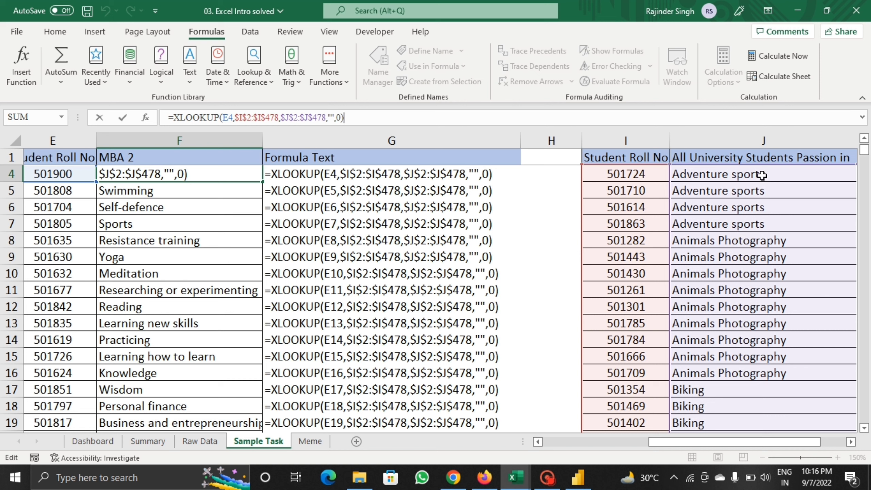
click(334, 117)
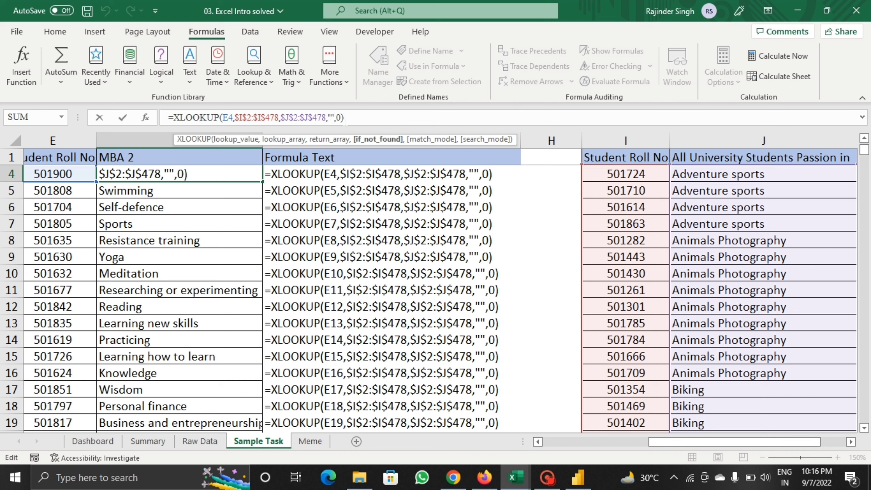
click(349, 118)
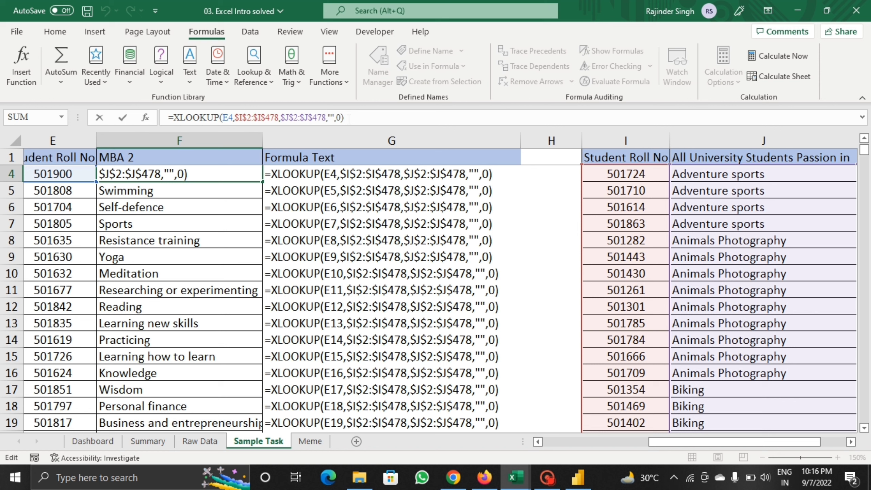
key(Return)
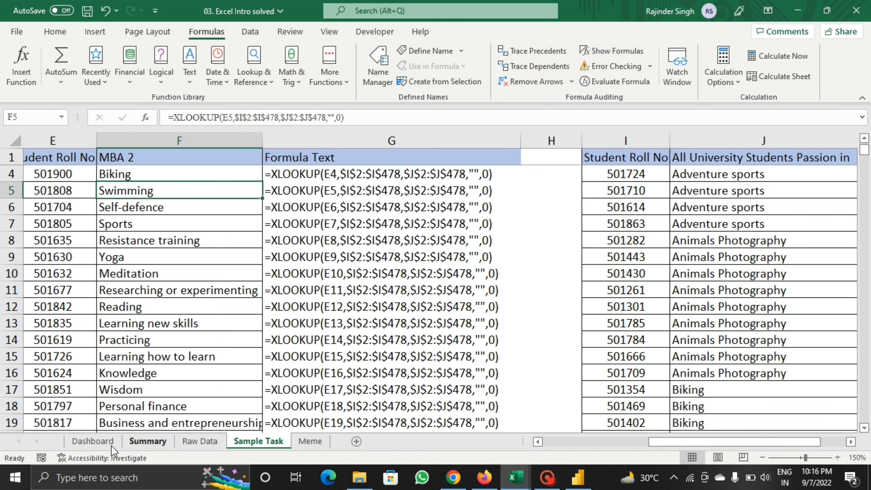
Step: Look over the Dashboard, Summary and Raw Data sheets and close the 03. Excel Intro solved workbook, saving its changes
click(97, 442)
click(254, 329)
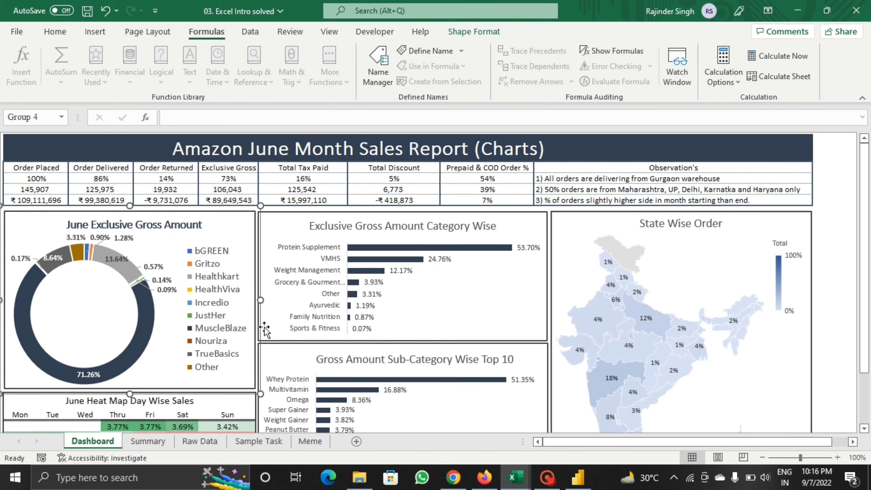
click(154, 442)
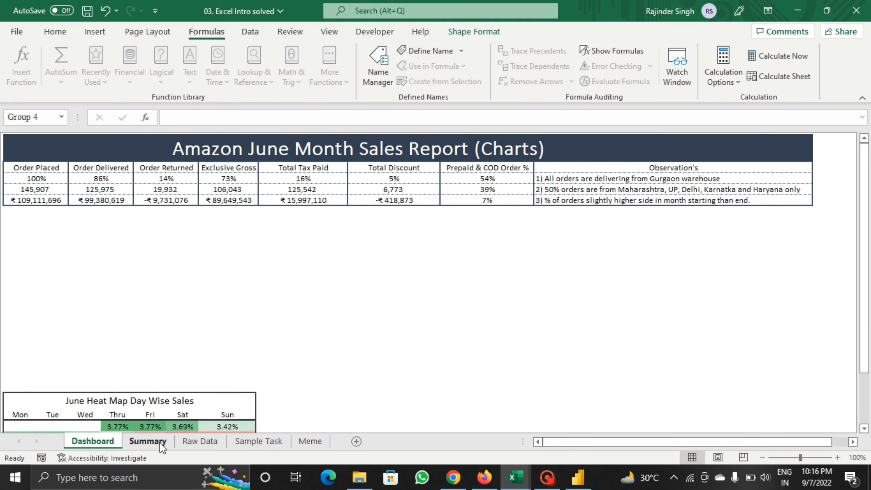
click(210, 441)
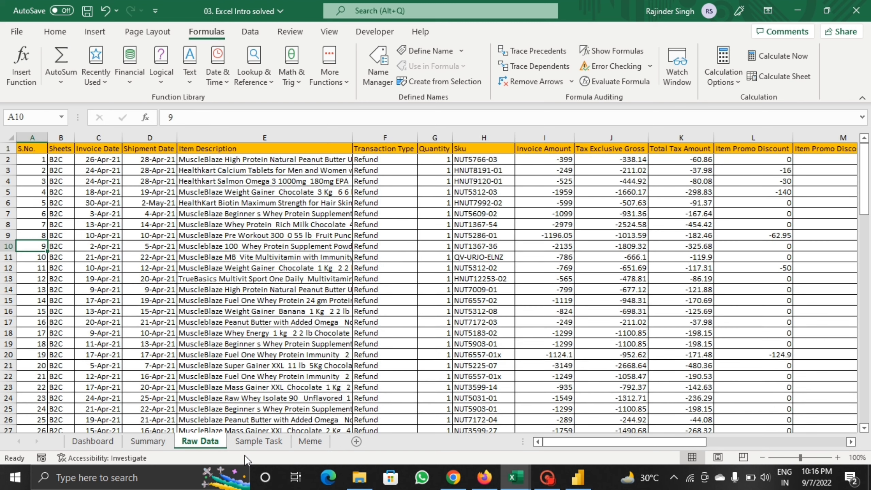
click(857, 6)
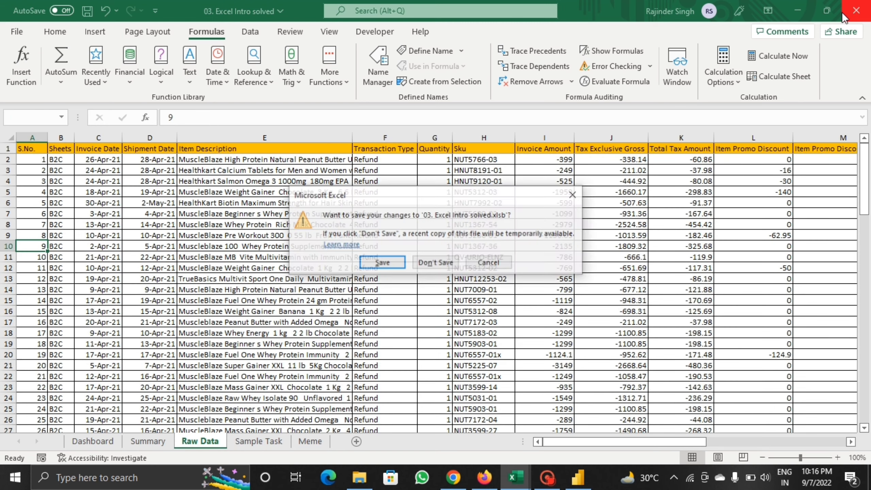
click(401, 268)
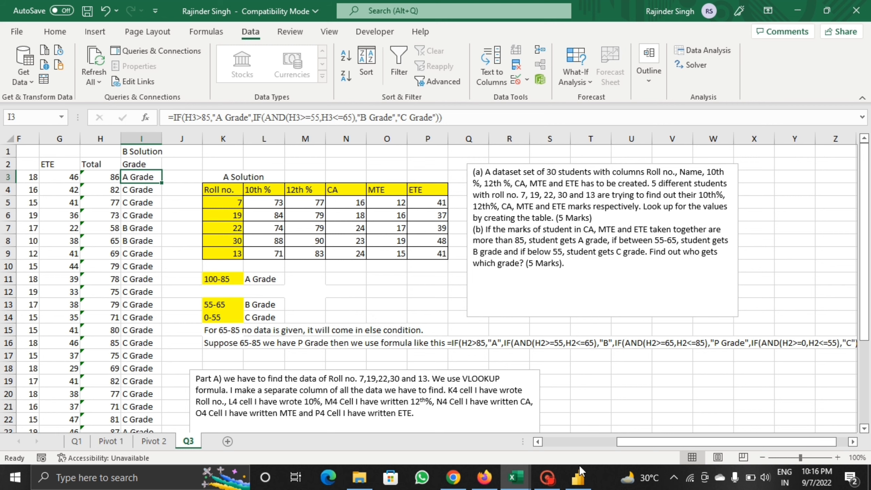
Step: Enlarge the Q3 sheet to 140% and read part (a) of the question beside the student dataset
drag(652, 446, 550, 438)
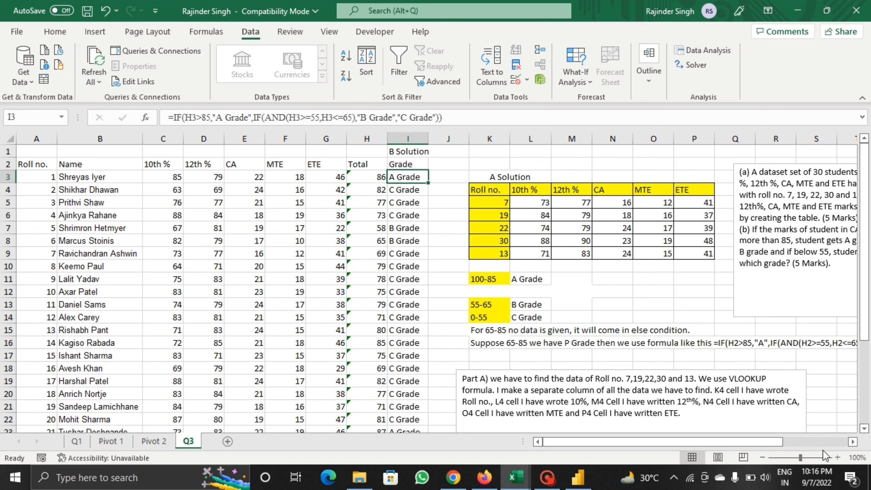
click(838, 457)
click(838, 457)
click(837, 458)
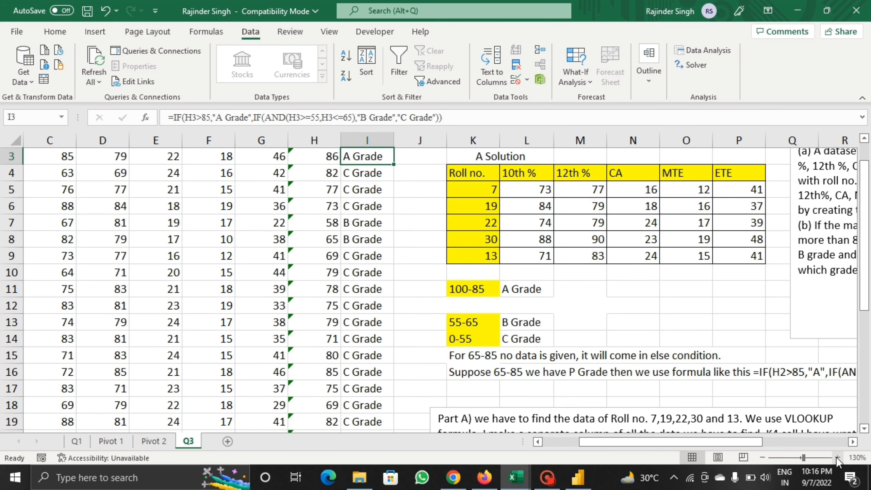
click(837, 458)
drag(690, 442, 521, 414)
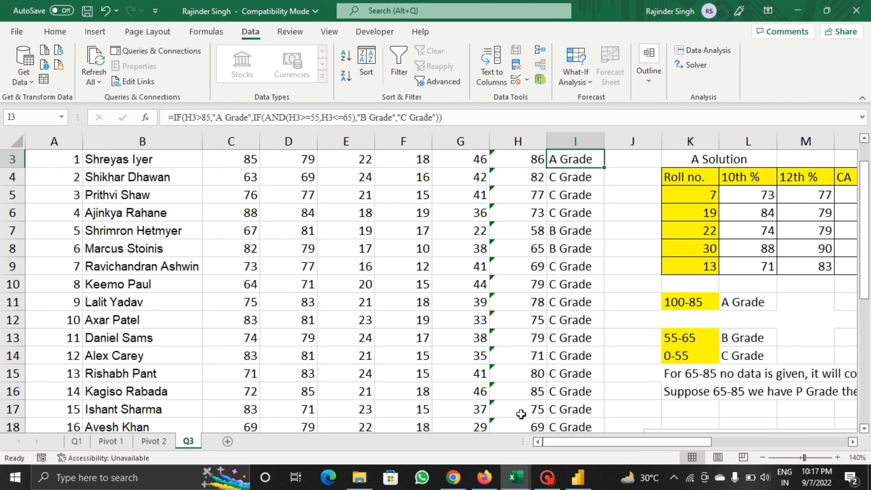
scroll(584, 360, up, 1)
drag(628, 443, 765, 445)
click(524, 204)
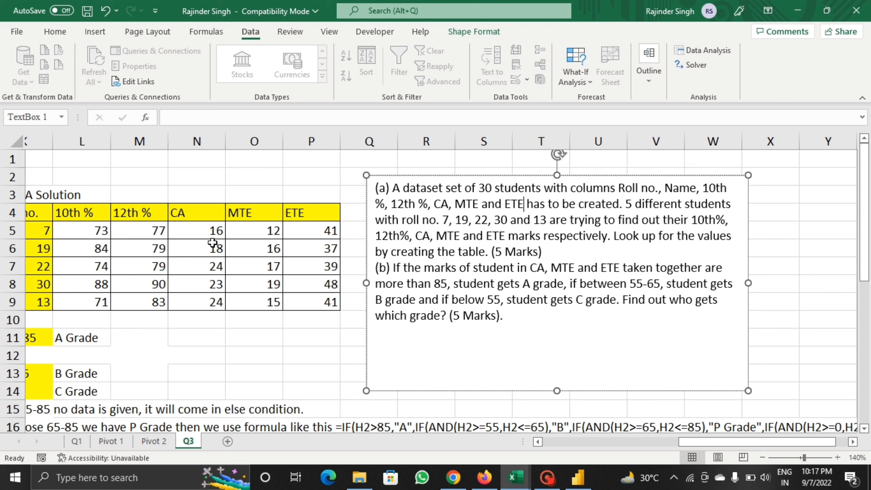
Step: Review the A Solution table's headers, roll numbers and the VLOOKUP result range L5:P9 against part (a)
click(81, 225)
click(135, 215)
click(190, 211)
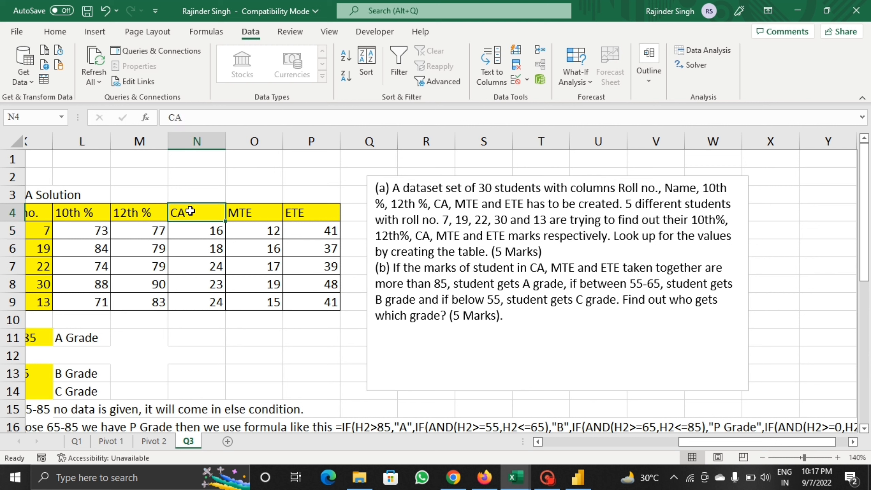
click(245, 210)
click(297, 209)
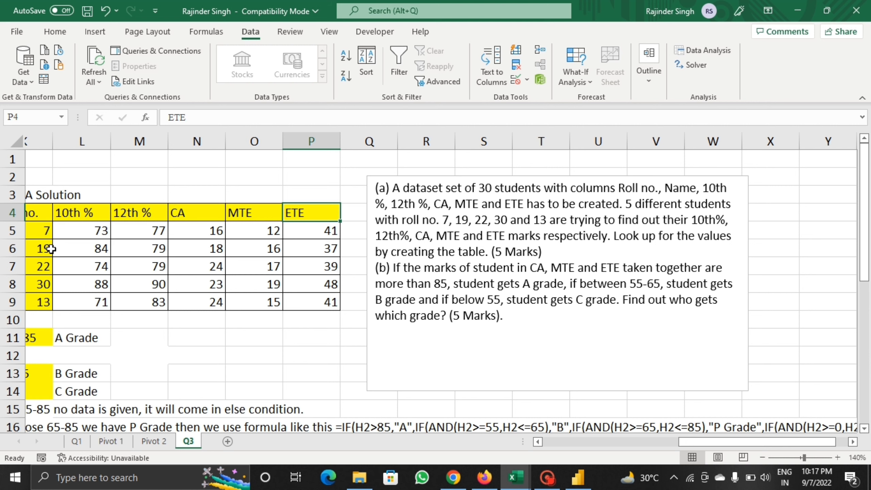
click(45, 228)
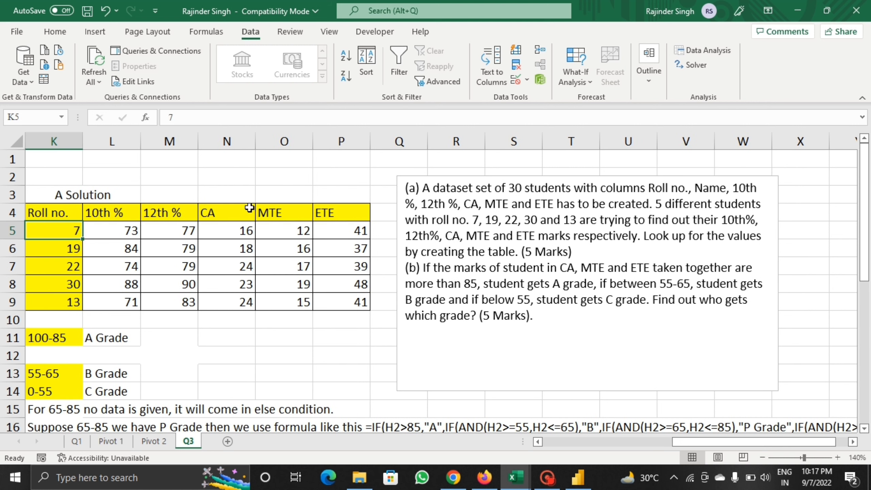
drag(113, 230, 340, 300)
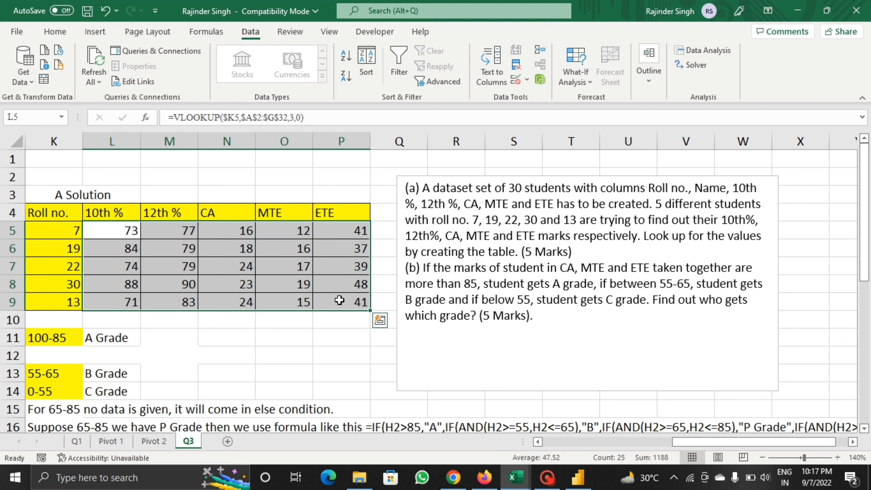
click(322, 329)
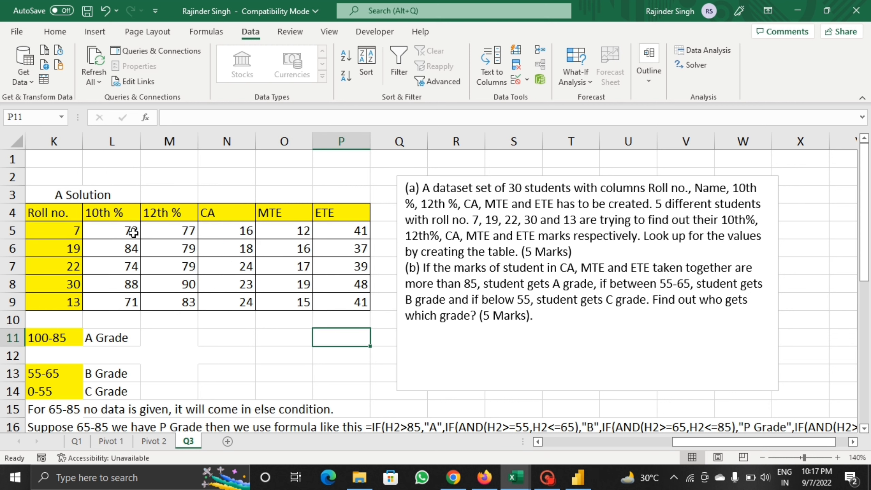
drag(130, 230, 331, 299)
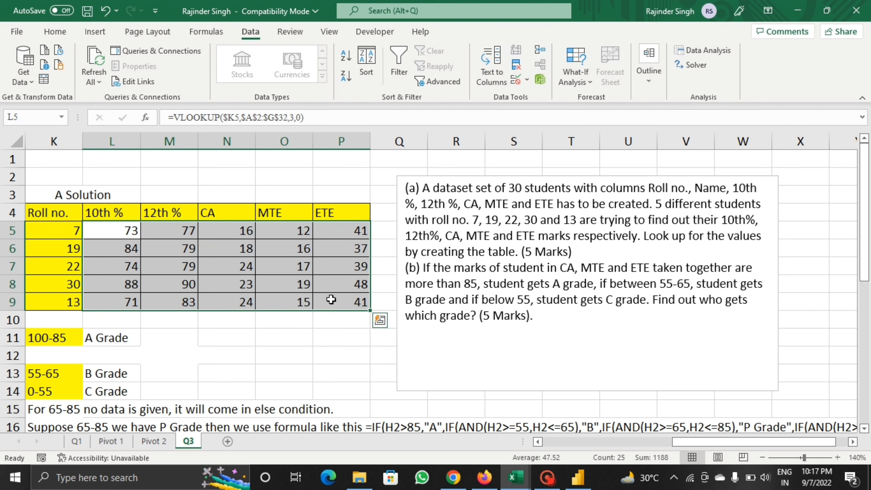
click(317, 319)
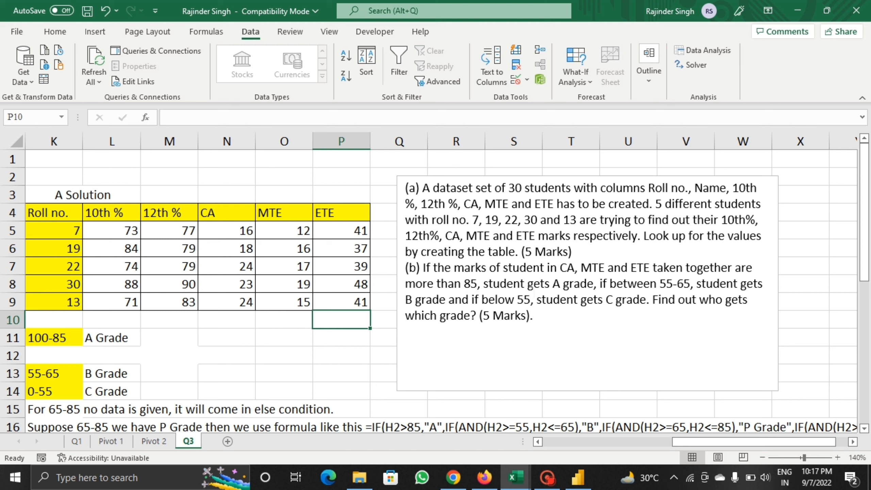
Step: Read part (b) of the question and compare it with the 100-85, 55-65 and 0-55 grade bands and the P Grade note
click(647, 298)
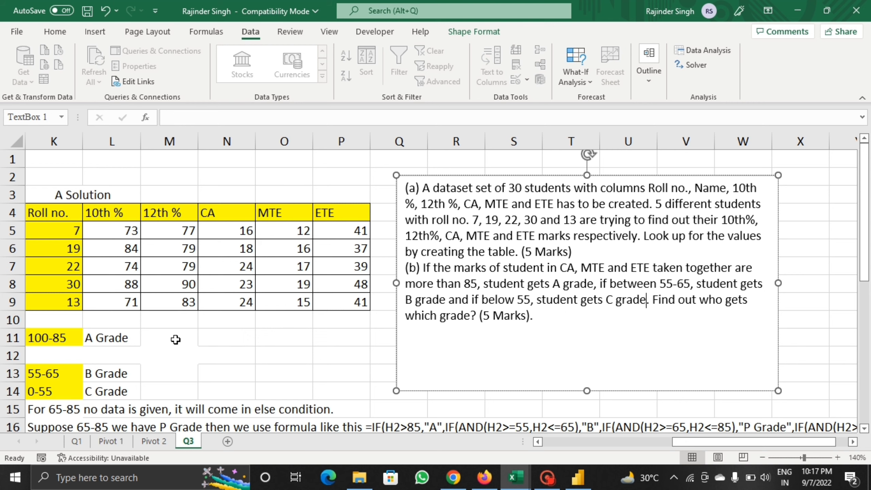
drag(733, 443, 529, 443)
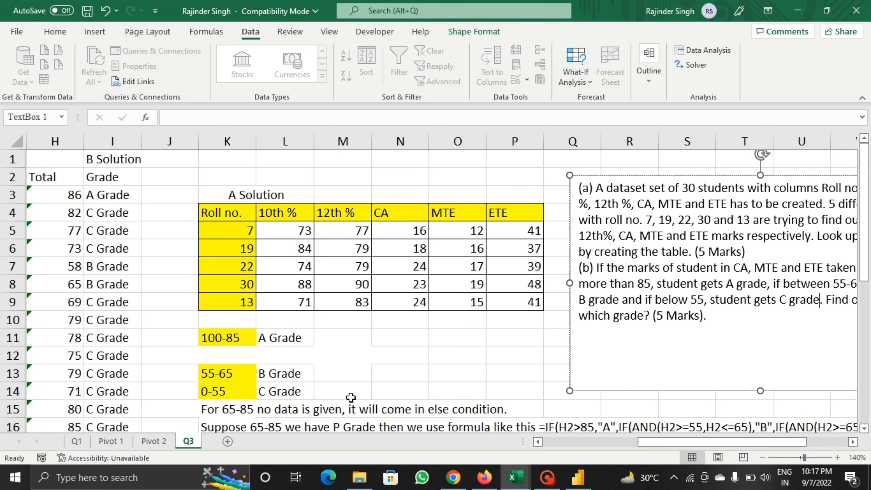
click(228, 339)
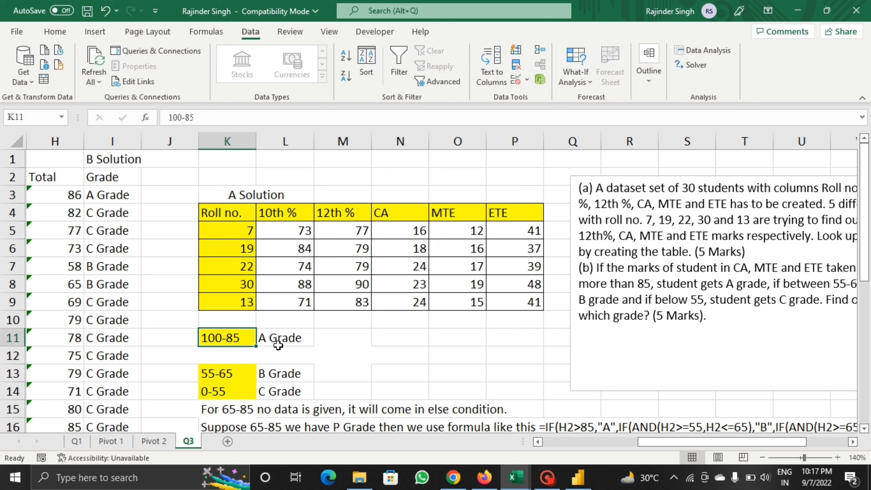
click(227, 391)
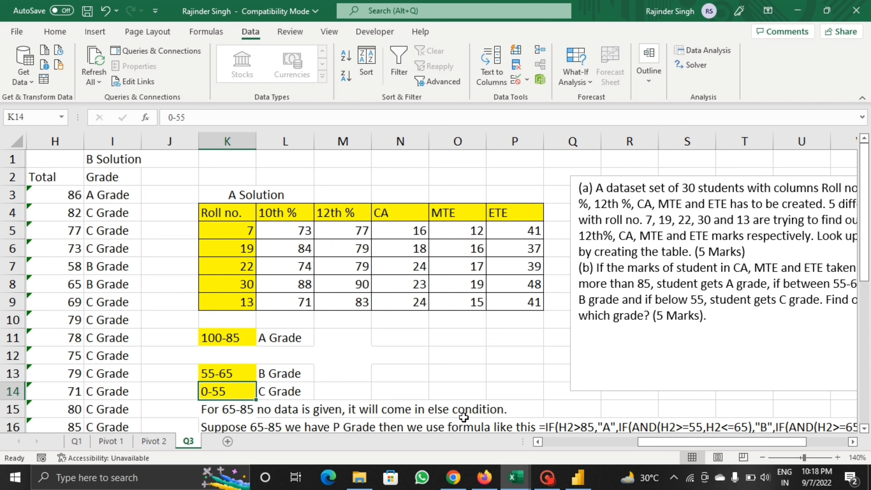
drag(697, 443, 684, 442)
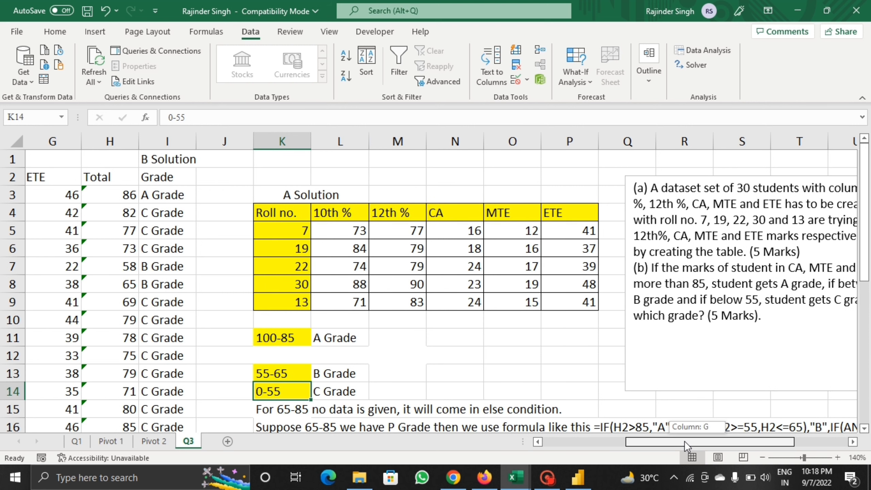
click(622, 427)
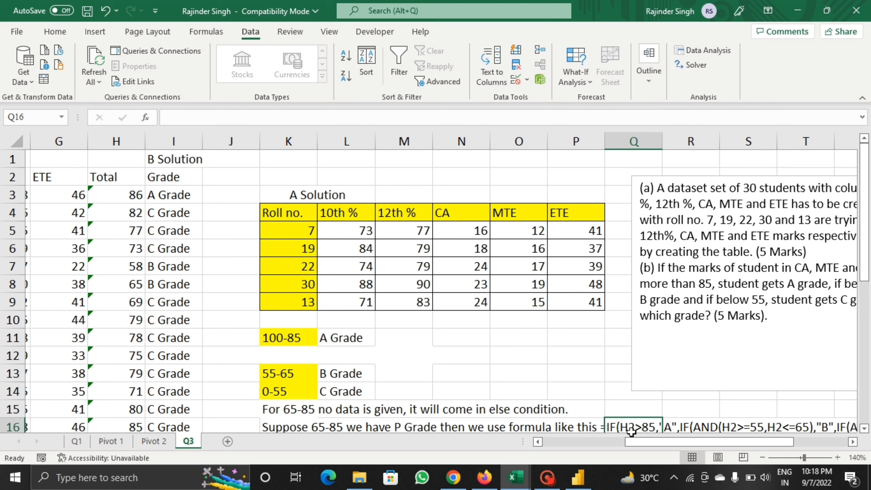
Step: Trace H3's SUM formula to the first student's CA, MTE and ETE marks in E3:G3
drag(724, 444, 600, 441)
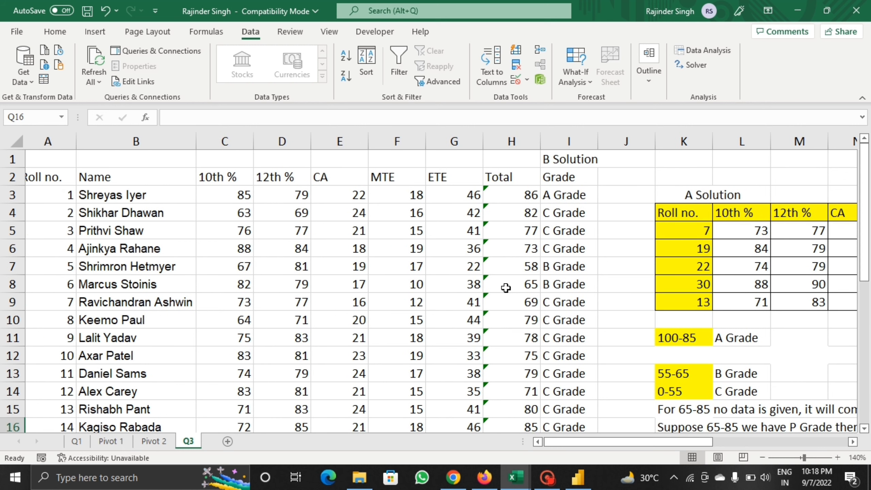
click(509, 194)
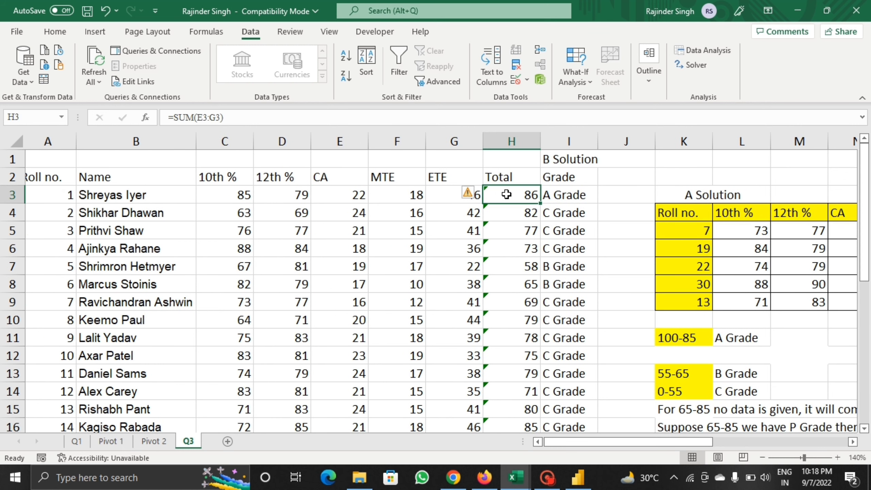
click(332, 192)
click(387, 192)
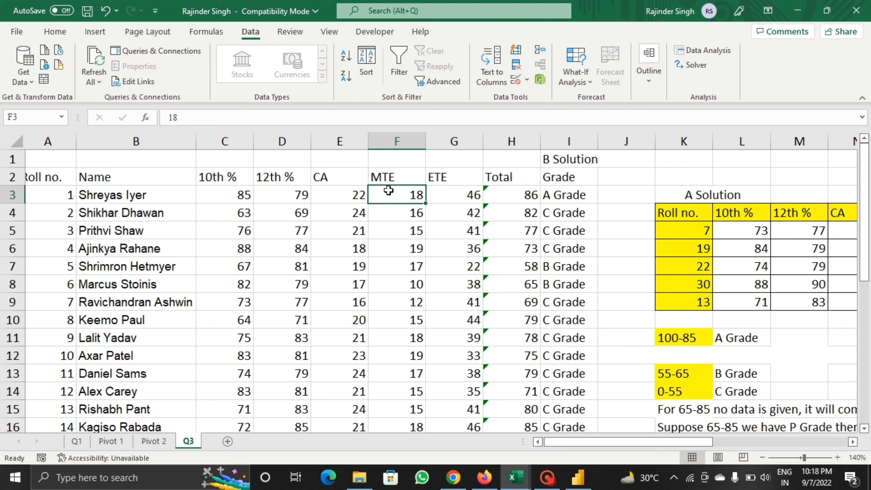
click(450, 190)
click(523, 197)
key(F2)
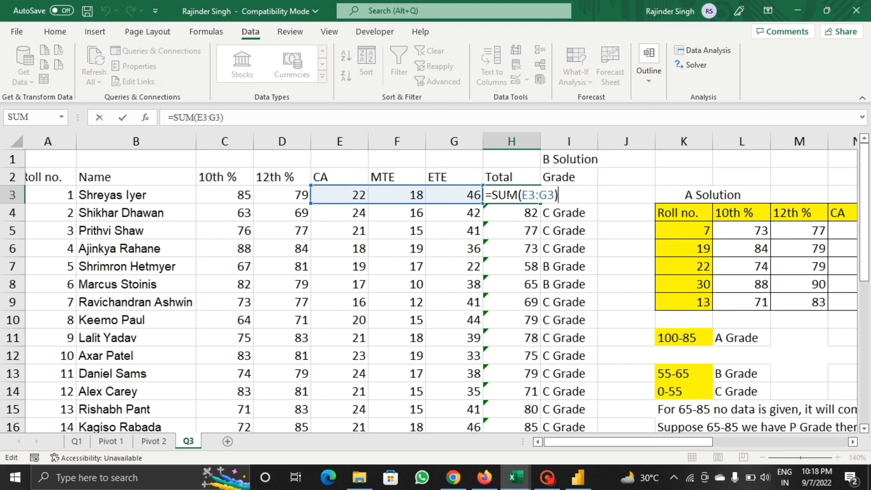
click(602, 180)
Step: Inspect the nested IF and AND grade formula in I3, including its 85 threshold, and close the cell without changes
click(574, 200)
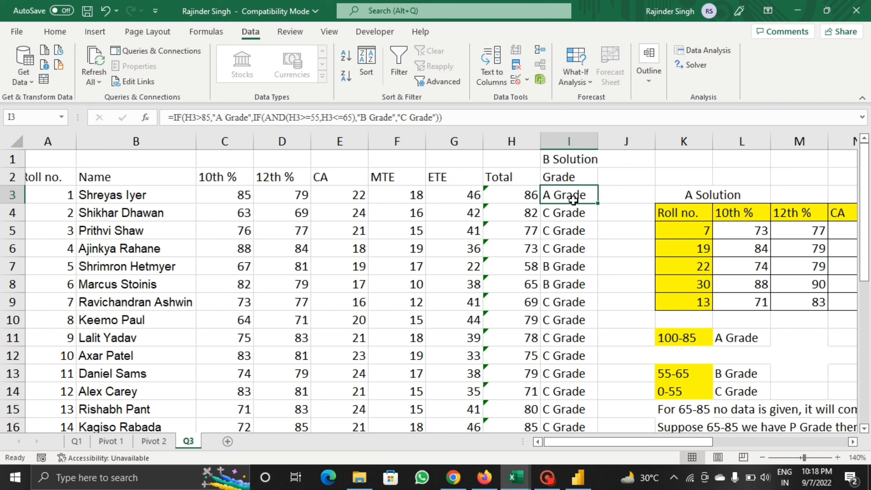
key(F2)
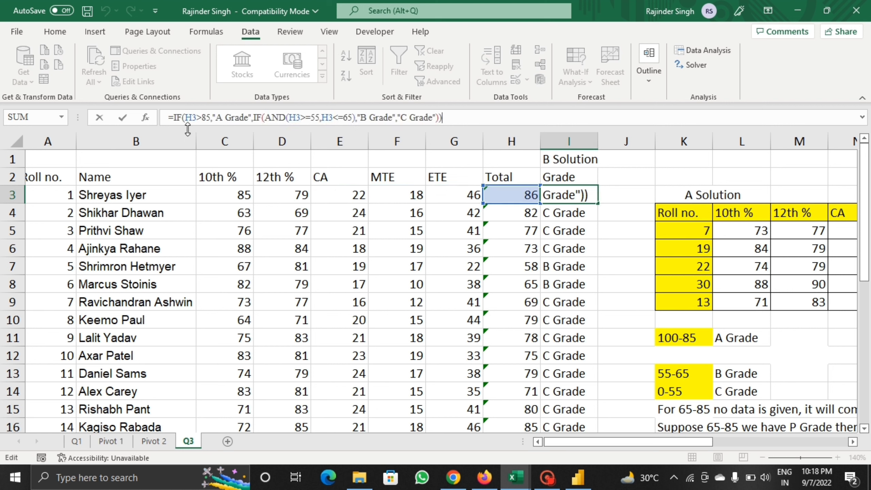
double_click(591, 193)
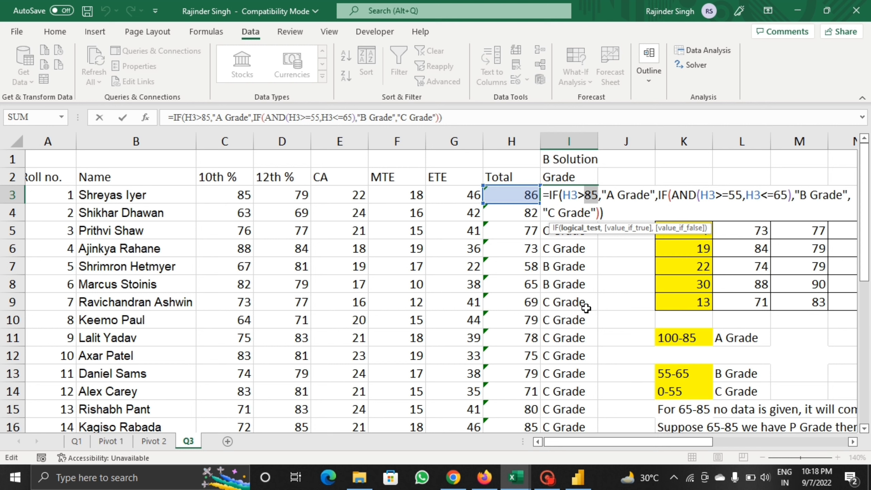
key(Return)
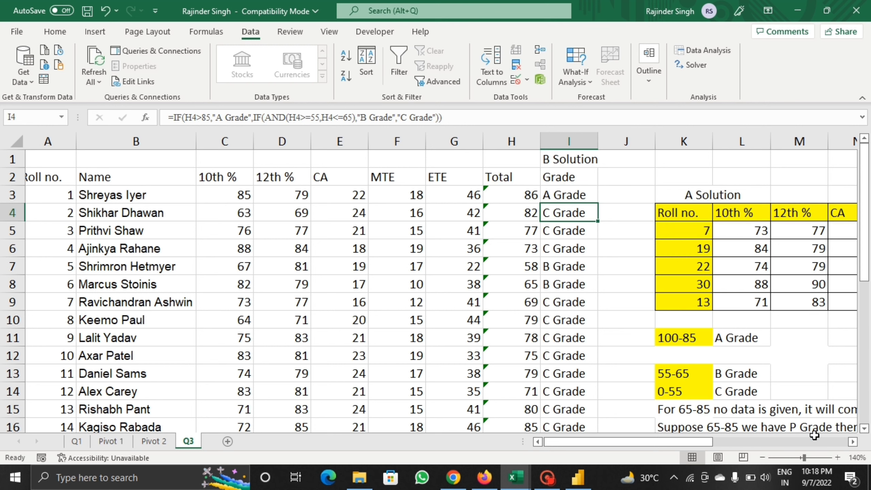
Step: Examine I3's nested IF formula argument by argument, comparing its 85 and 55-65 conditions with the grade bands beside the data
click(837, 461)
click(838, 461)
click(838, 462)
click(837, 461)
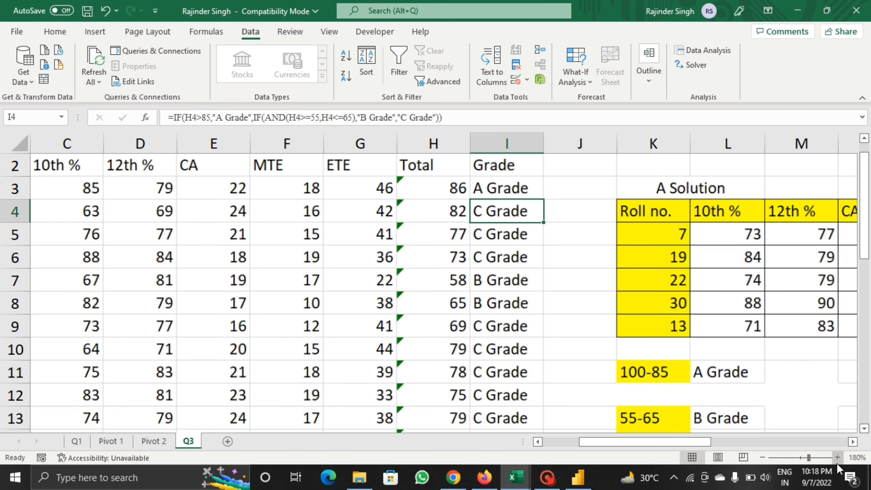
click(837, 462)
scroll(614, 327, up, 1)
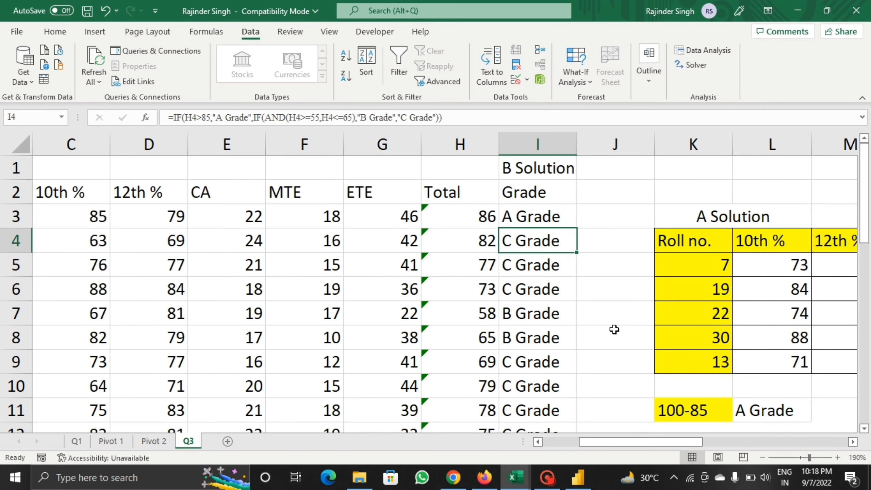
click(540, 215)
double_click(539, 216)
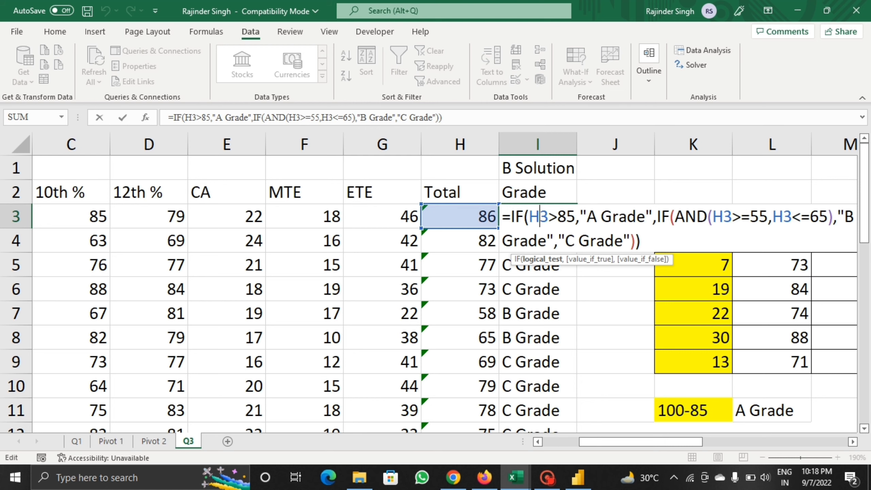
scroll(789, 333, down, 1)
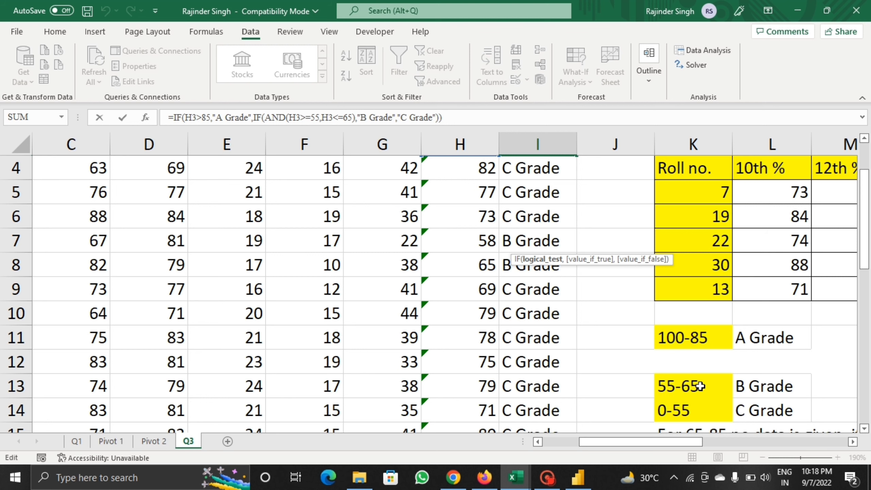
scroll(700, 386, up, 1)
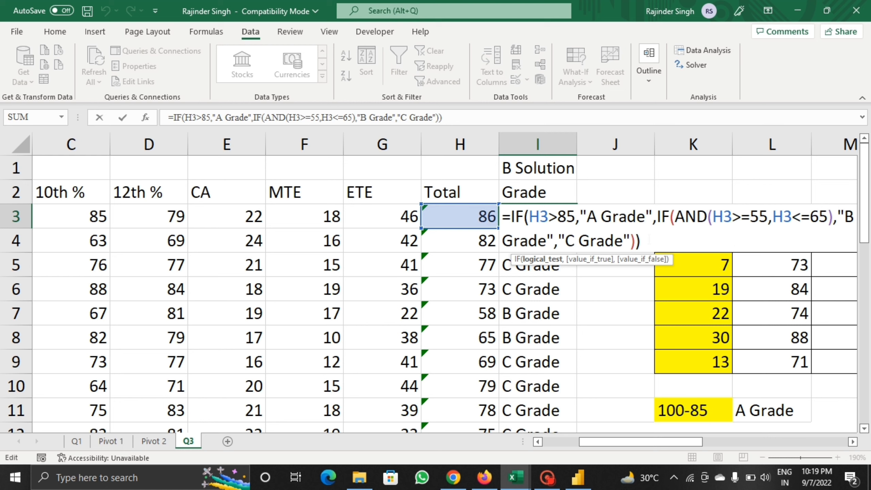
key(Return)
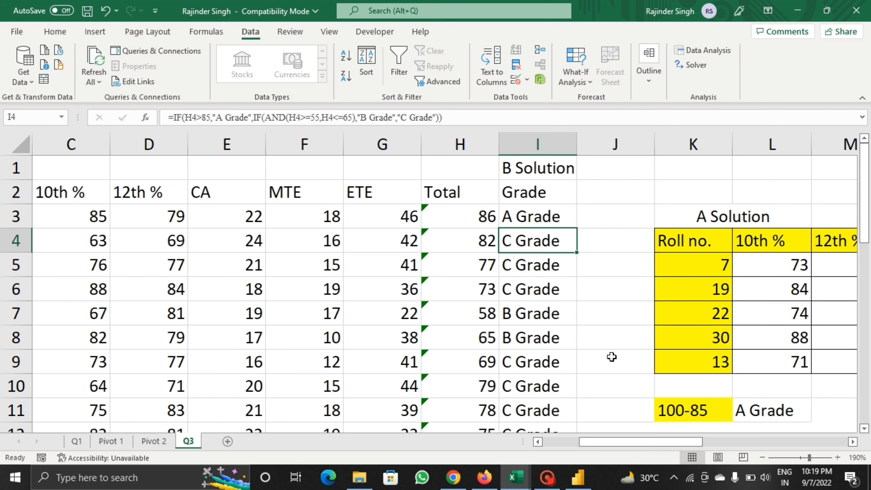
Step: Trace L5's VLOOKUP arguments to roll number cell $K5, source table $A$2:$G$32 and column 3, the 10th % column
drag(686, 444, 742, 443)
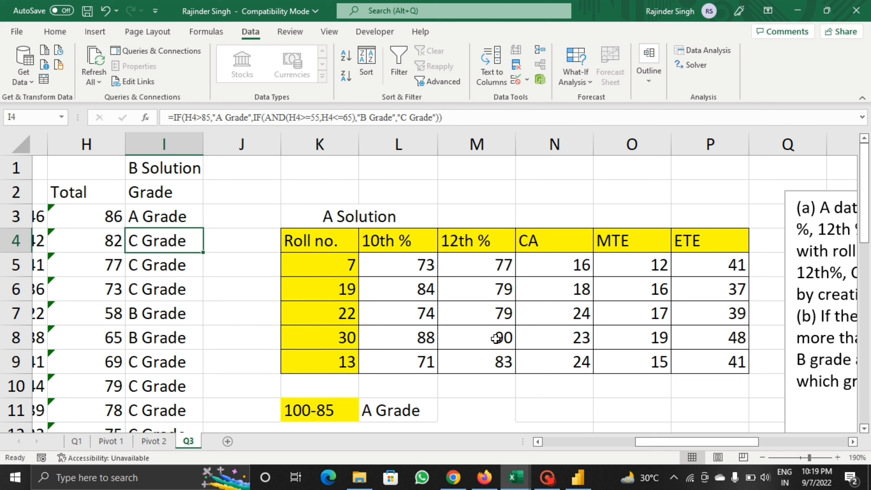
click(404, 268)
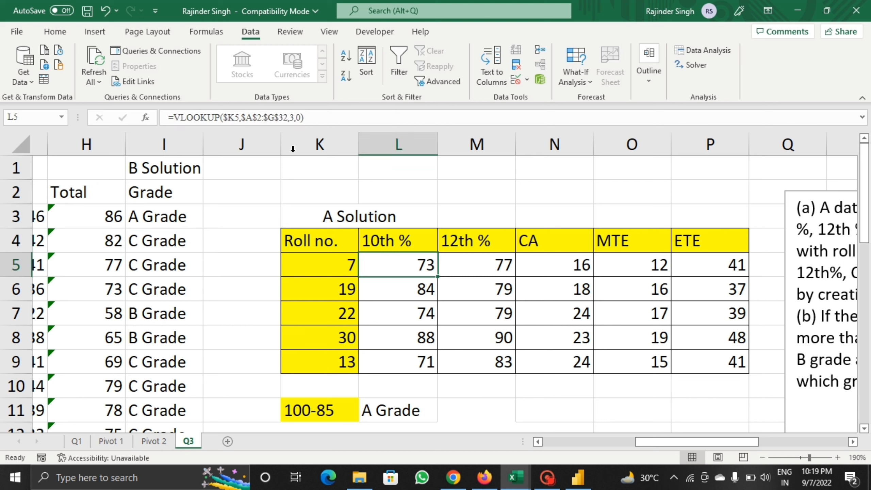
click(302, 117)
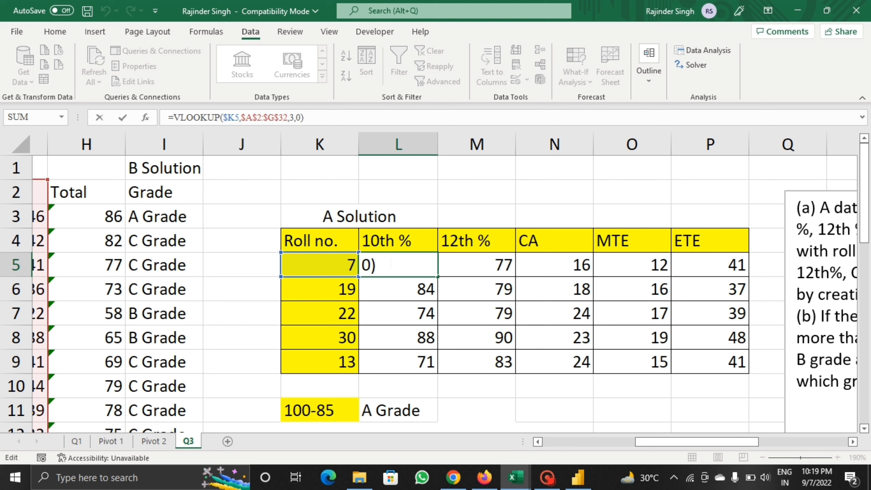
click(433, 273)
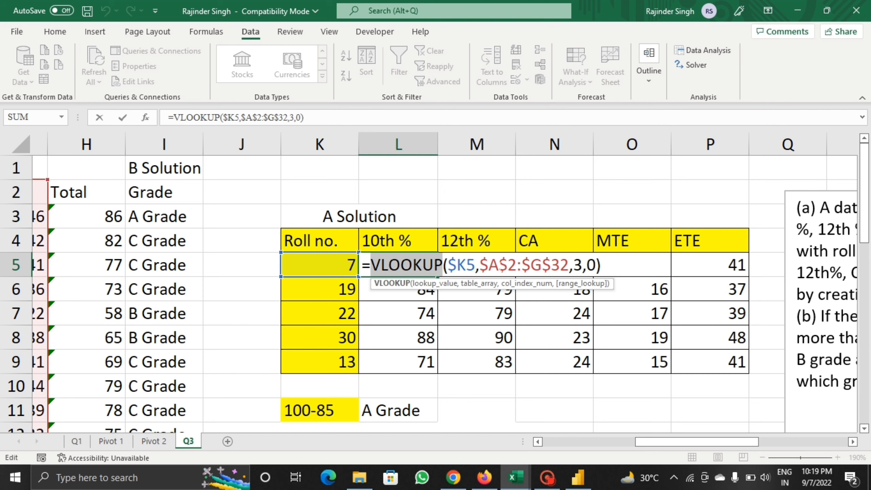
drag(643, 445, 567, 442)
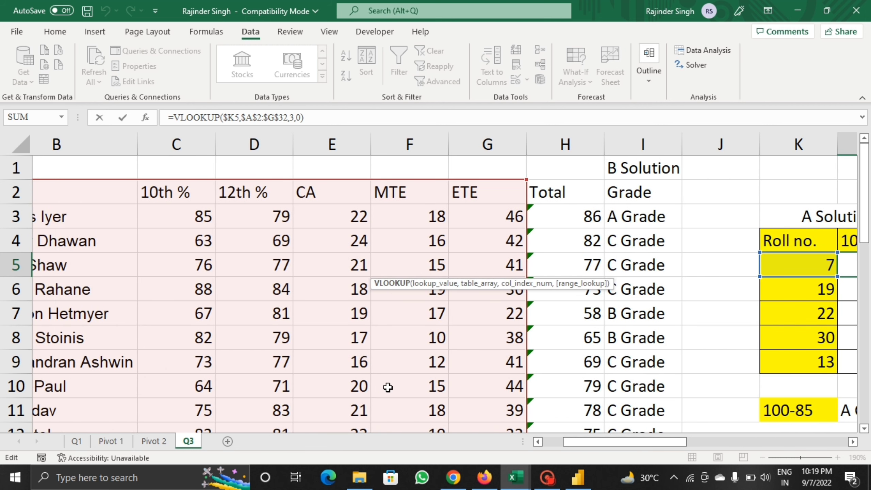
drag(656, 446, 696, 439)
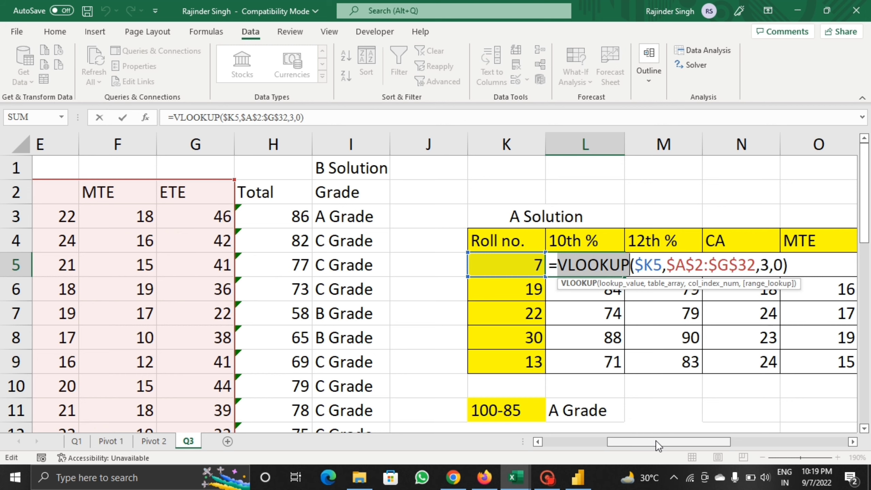
drag(656, 441, 568, 441)
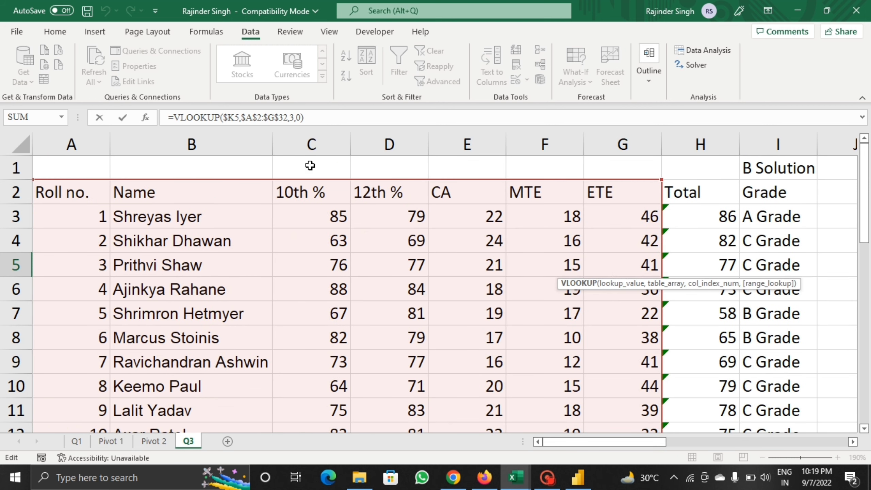
drag(633, 441, 731, 436)
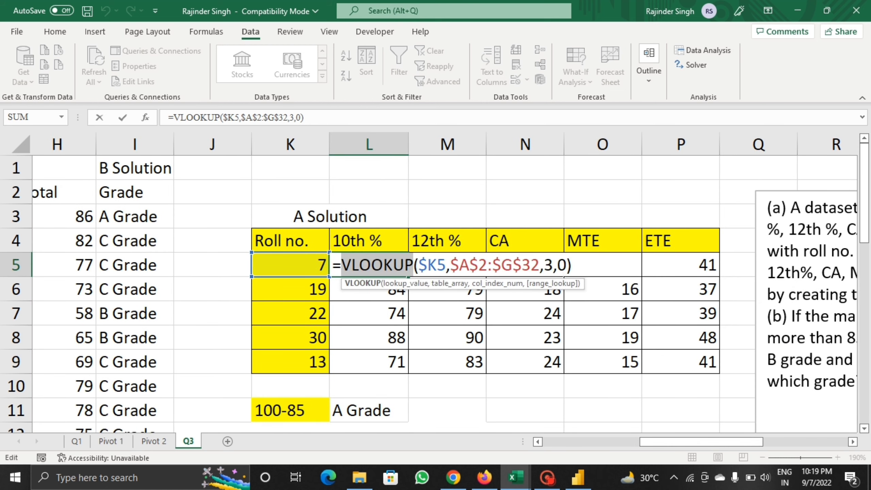
key(Return)
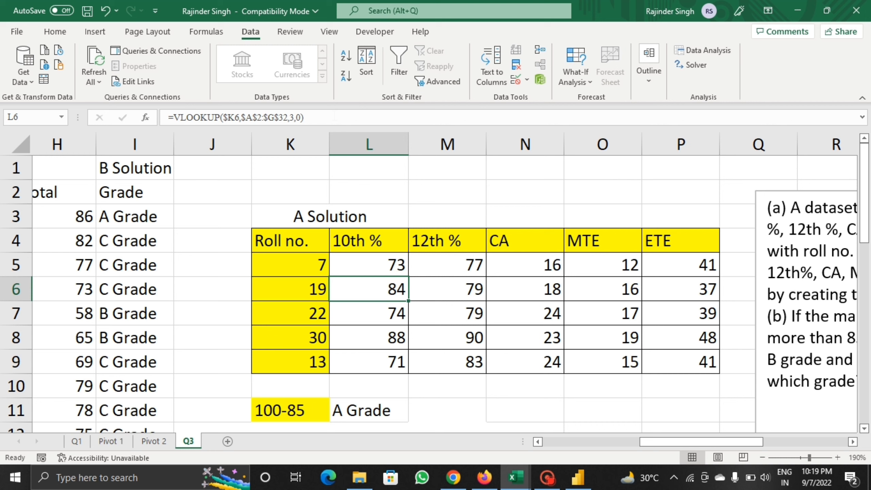
Step: Compare the 12th % VLOOKUP in M5 with L5's formula, checking its column index 4, and close the cell
key(F2)
click(414, 273)
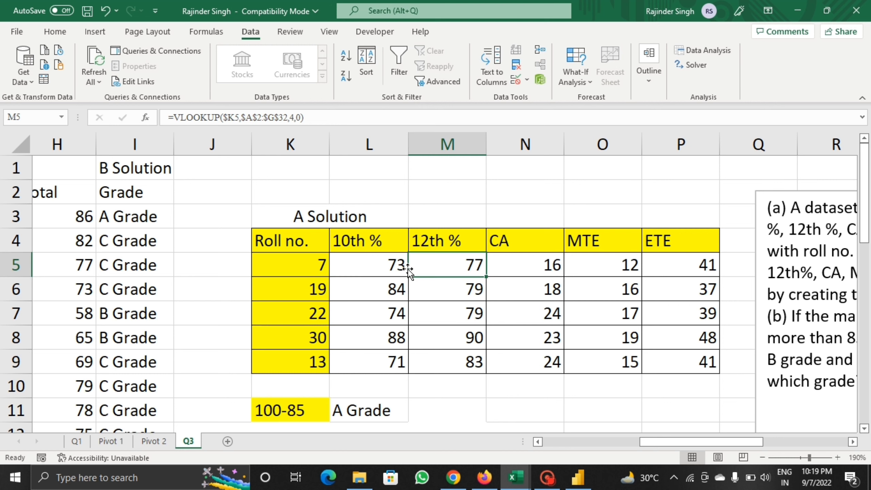
click(402, 268)
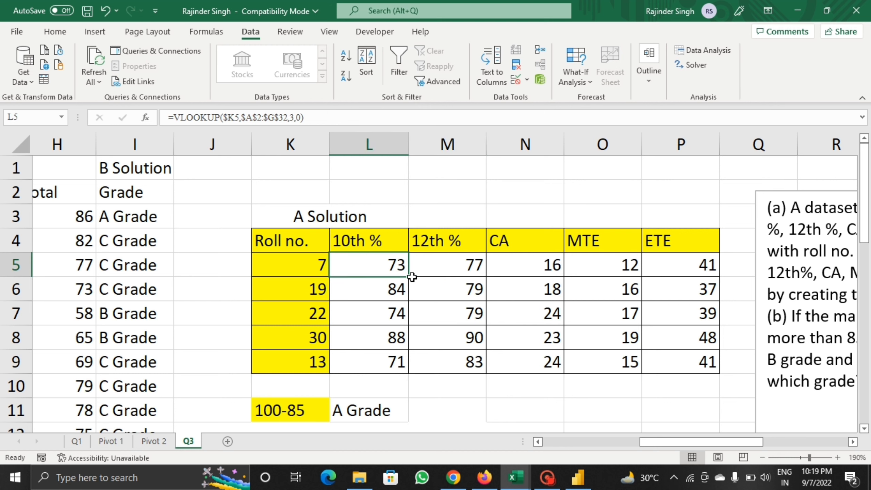
mouse_move(410, 277)
mouse_down()
mouse_move(477, 279)
mouse_move(407, 276)
mouse_up()
click(437, 262)
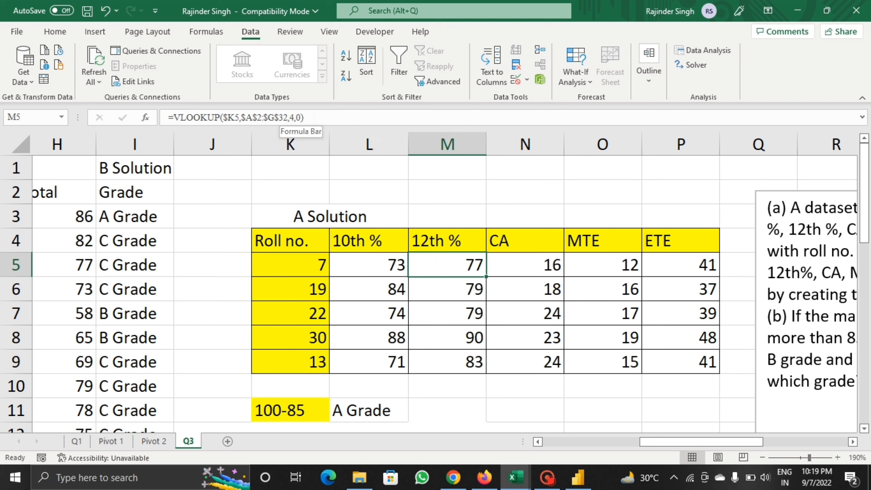
click(287, 123)
text(,)
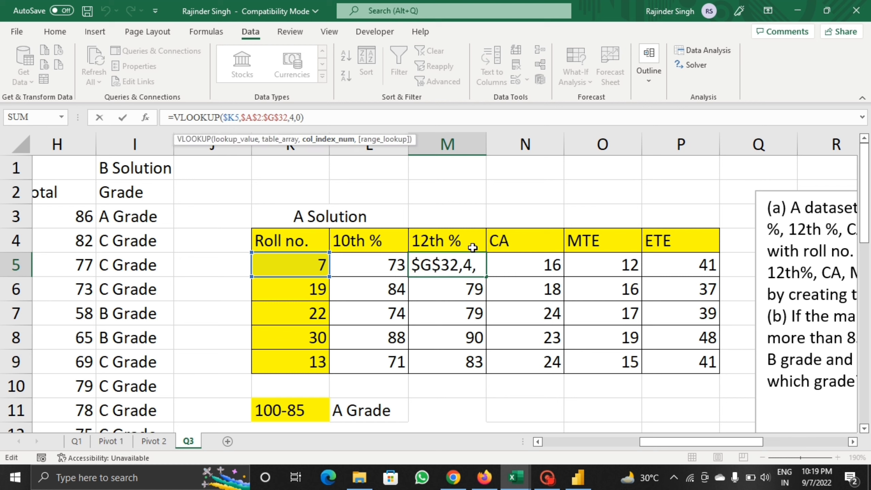
double_click(485, 265)
click(633, 268)
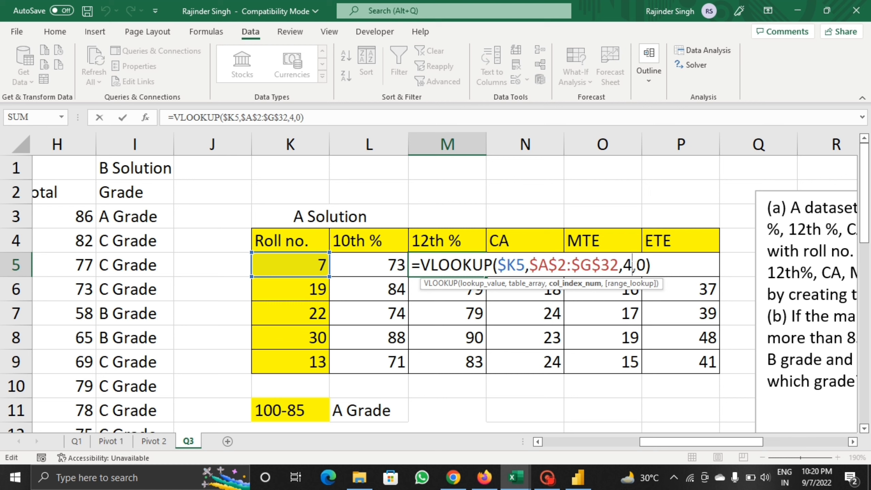
key(Return)
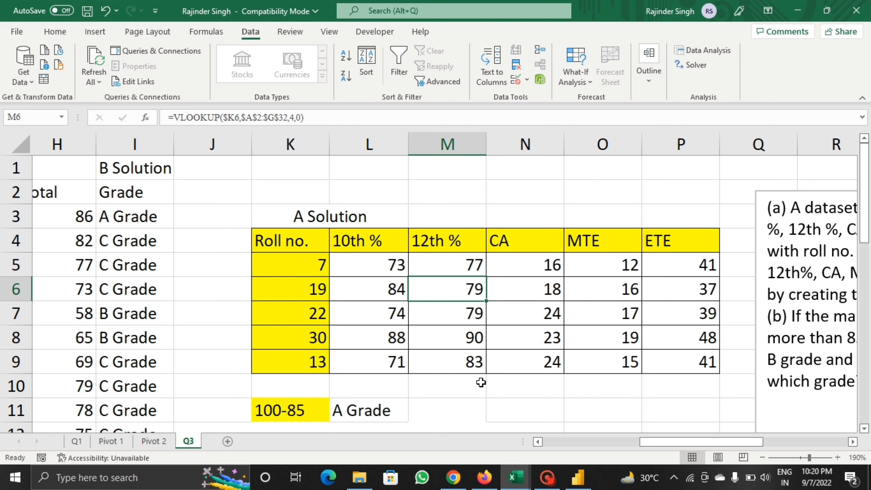
Step: Read the Part A explanation of the VLOOKUP formulas for 10th %, 12th %, CA, MTE and ETE below the solution table
scroll(481, 382, down, 3)
scroll(480, 359, down, 2)
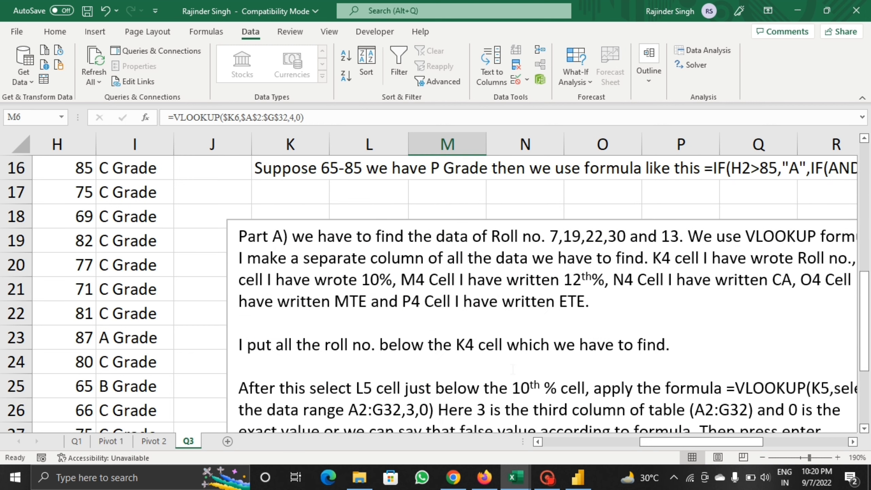
click(763, 458)
click(764, 458)
click(764, 458)
click(764, 459)
click(764, 458)
drag(731, 443, 765, 441)
scroll(716, 388, down, 2)
scroll(716, 388, up, 1)
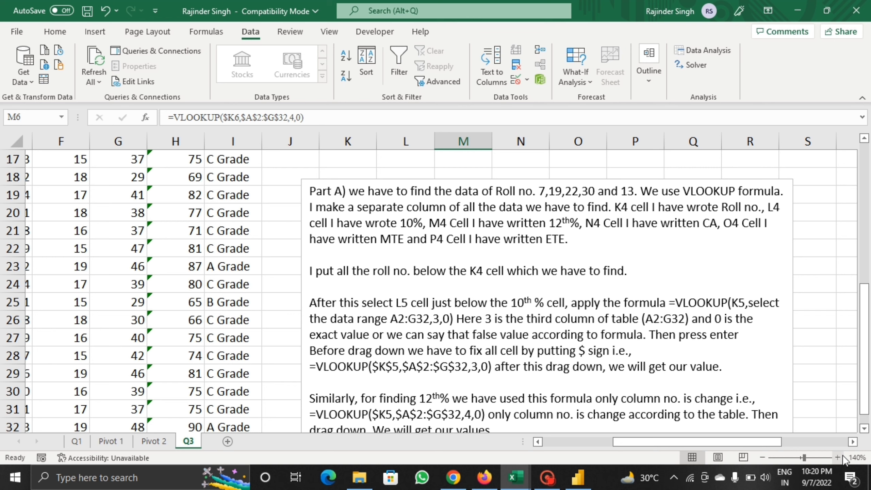
click(838, 458)
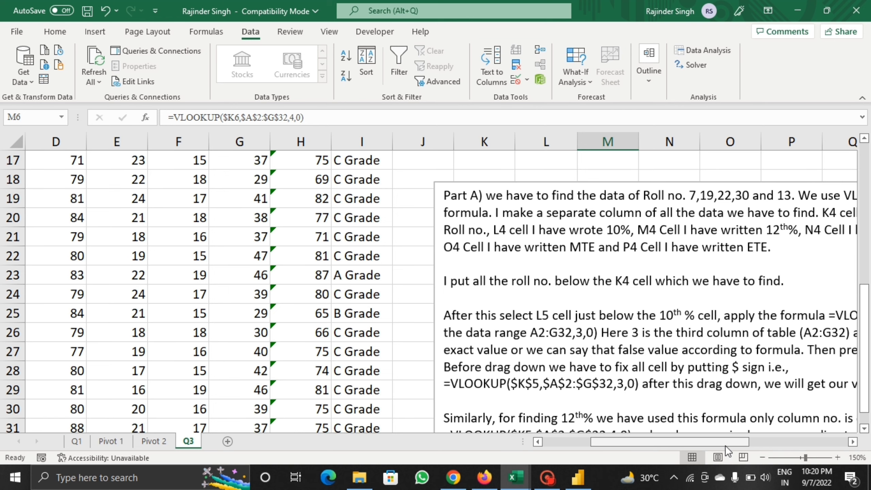
drag(726, 443, 762, 442)
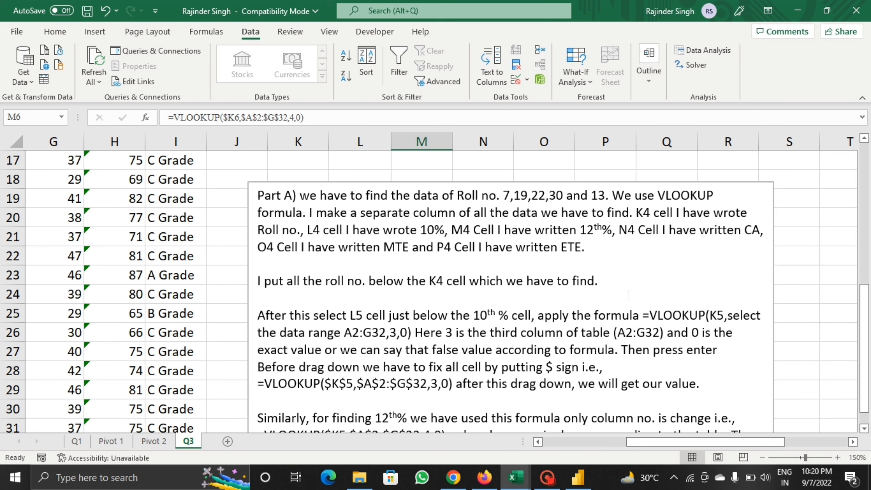
scroll(629, 295, down, 3)
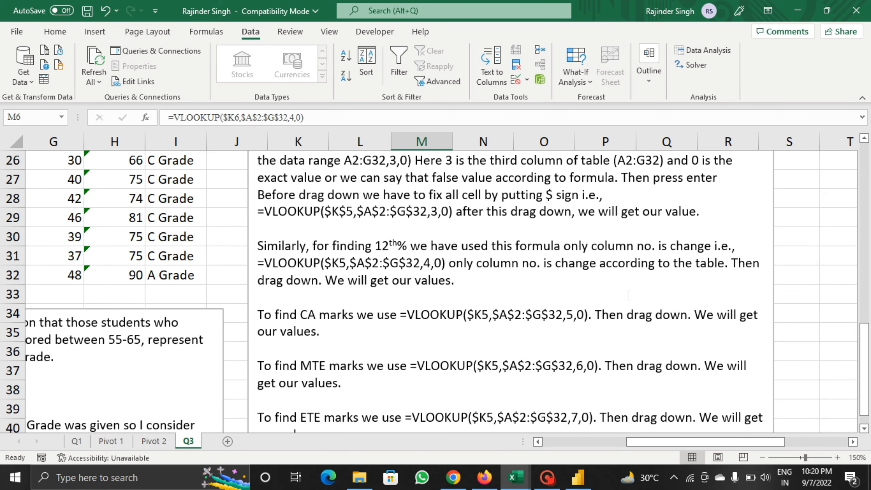
scroll(629, 295, up, 1)
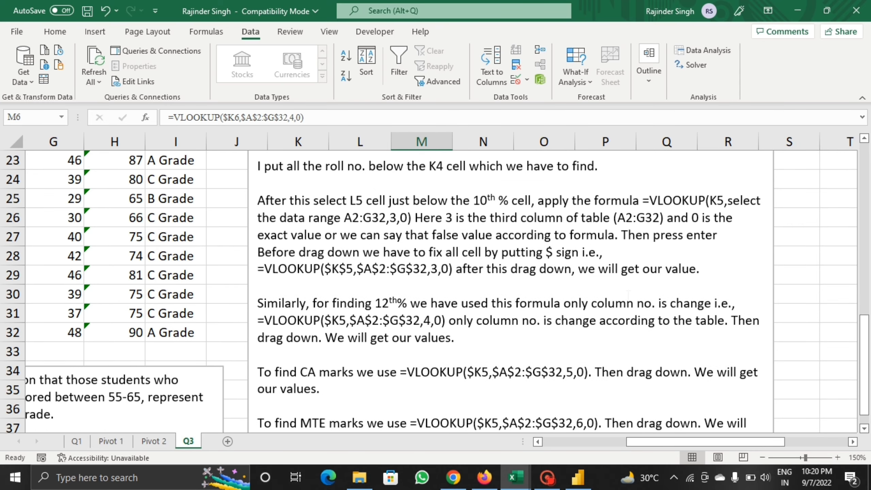
scroll(628, 295, down, 2)
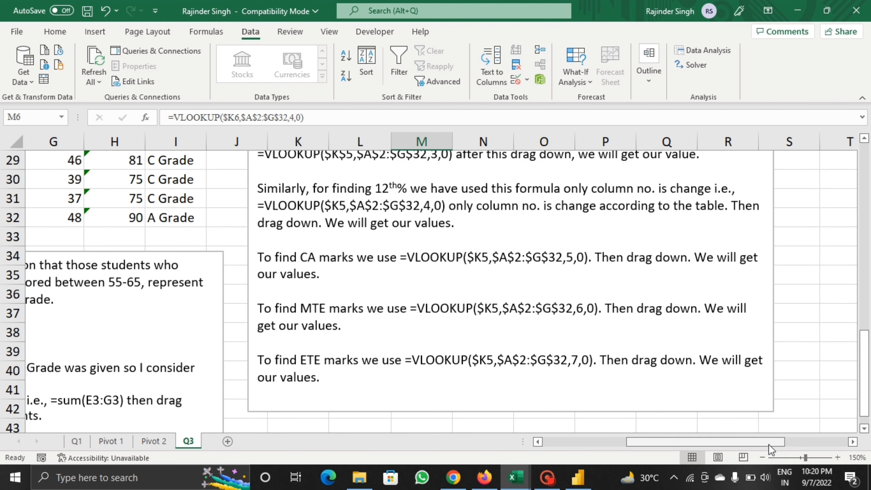
Step: Read the Part B Solution explanation below the student data, covering the grade conditions, SUM total, nested IF formula and P Grade variant
drag(772, 443, 589, 454)
scroll(515, 389, down, 1)
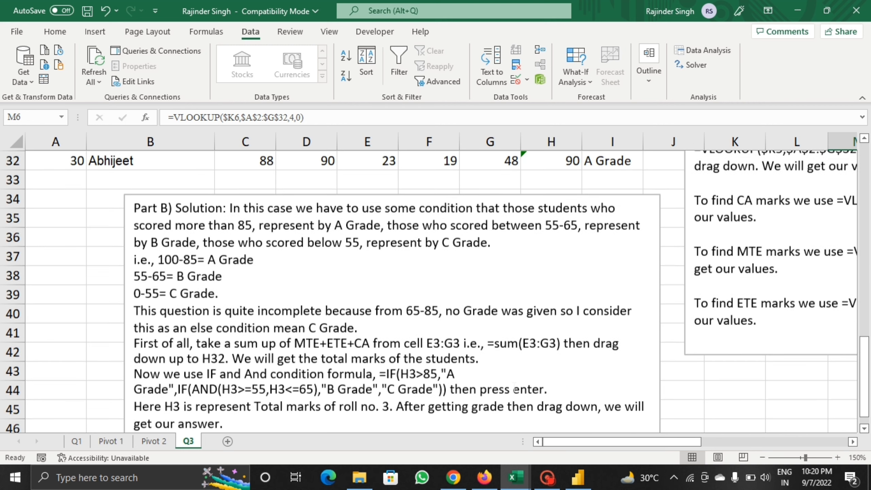
scroll(516, 389, down, 1)
scroll(515, 389, up, 1)
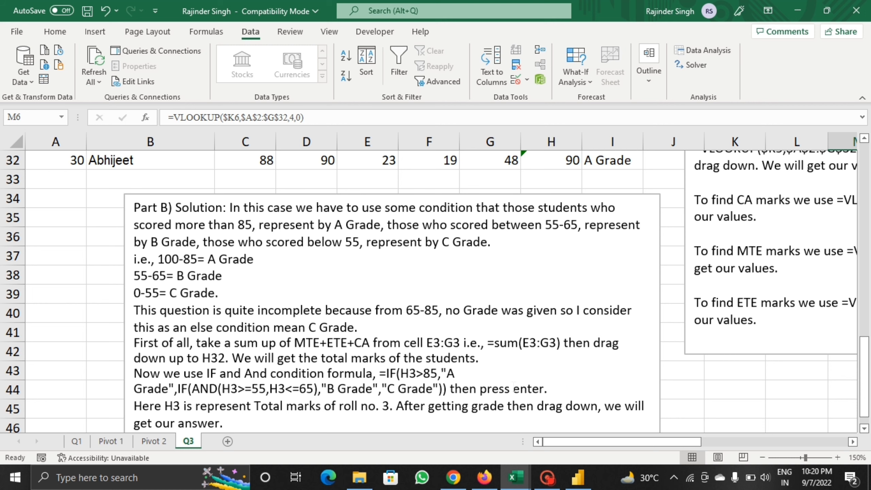
scroll(515, 389, down, 2)
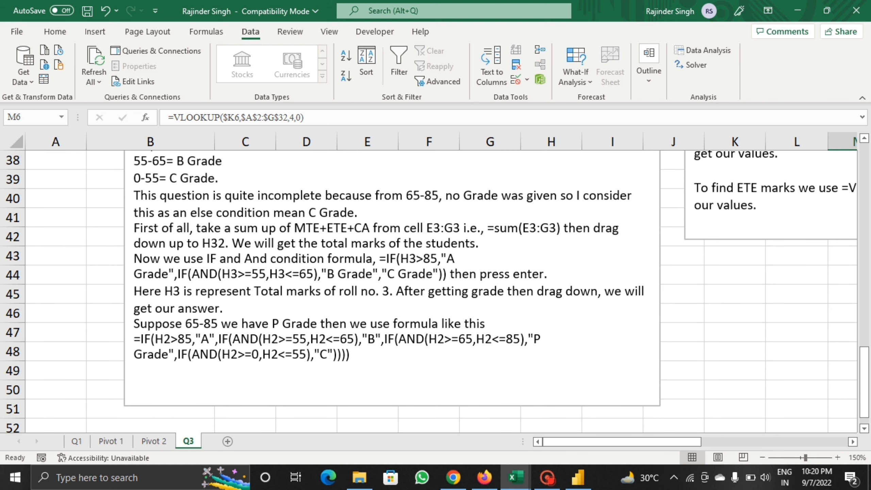
Step: Close the solved exercise workbook, saving its changes in the current format despite the compatibility check
click(864, 10)
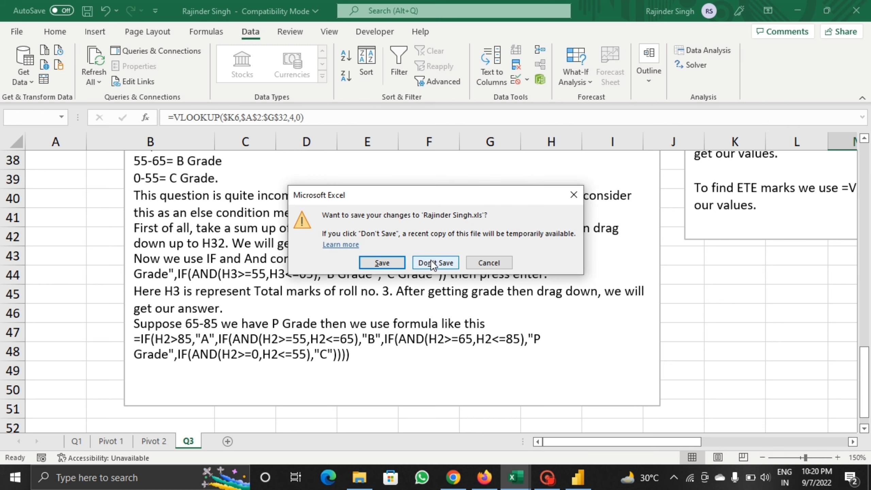
click(385, 262)
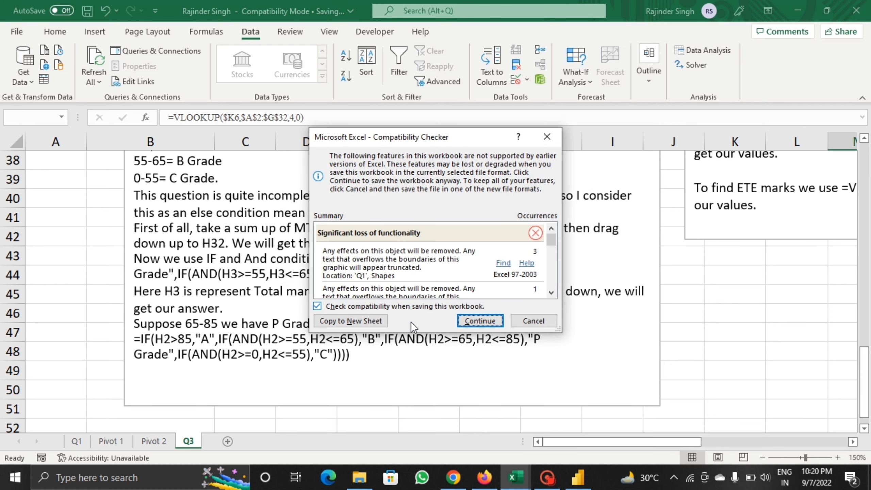
click(468, 322)
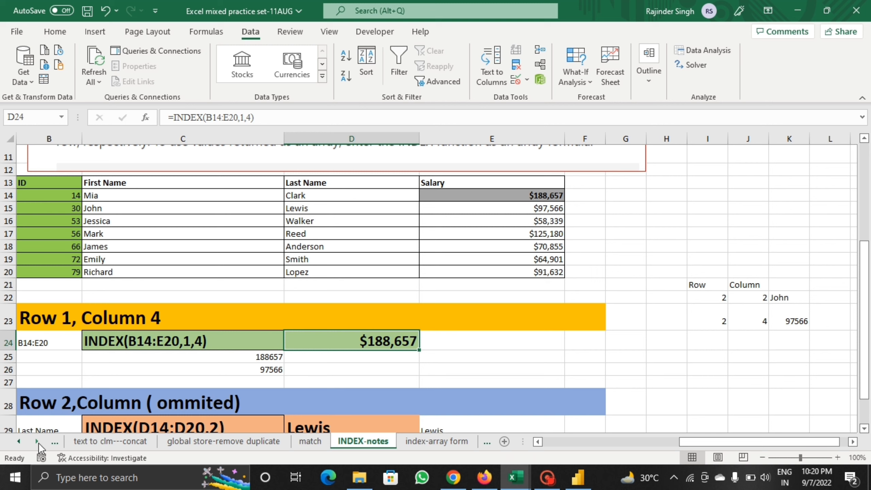
Step: Go to the index match intro sheet of the Excel mixed practice set-11AUG workbook
click(51, 443)
click(54, 442)
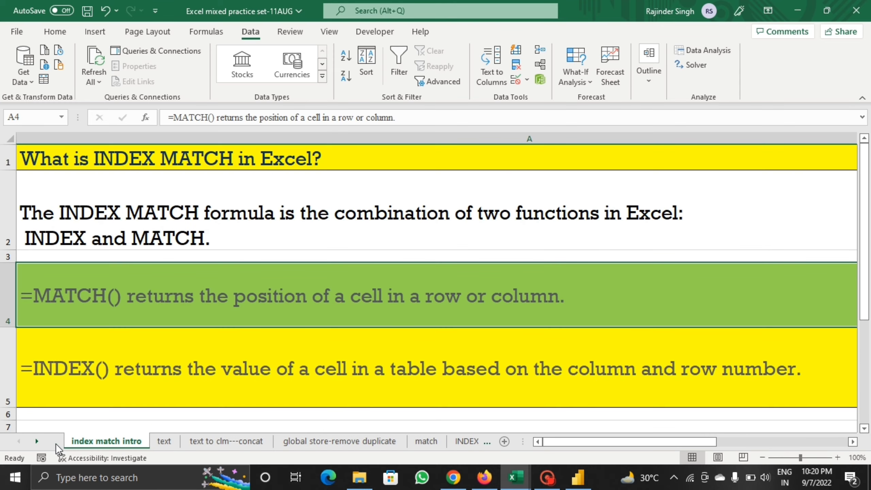
Step: Switch to the 03. Logical Functions workbook and view the T2 Solution sheet from its first rows
mouse_move(515, 477)
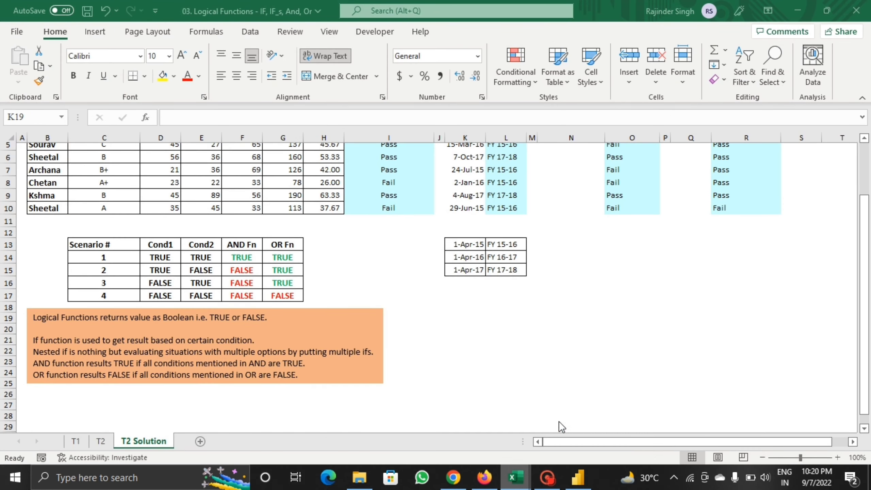
click(559, 422)
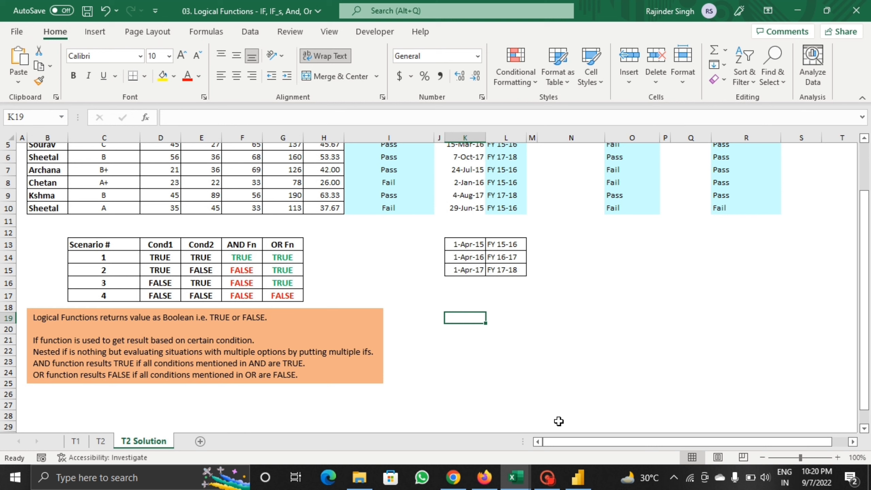
scroll(256, 354, up, 2)
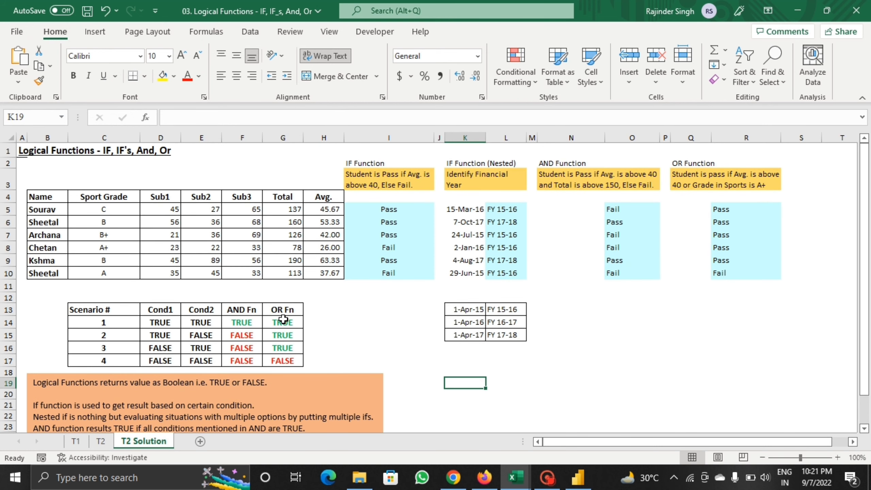
Step: On the T1 sheet at 140% zoom, examine the AND results in J6:J15 and the IF with AND formula in K6
click(86, 447)
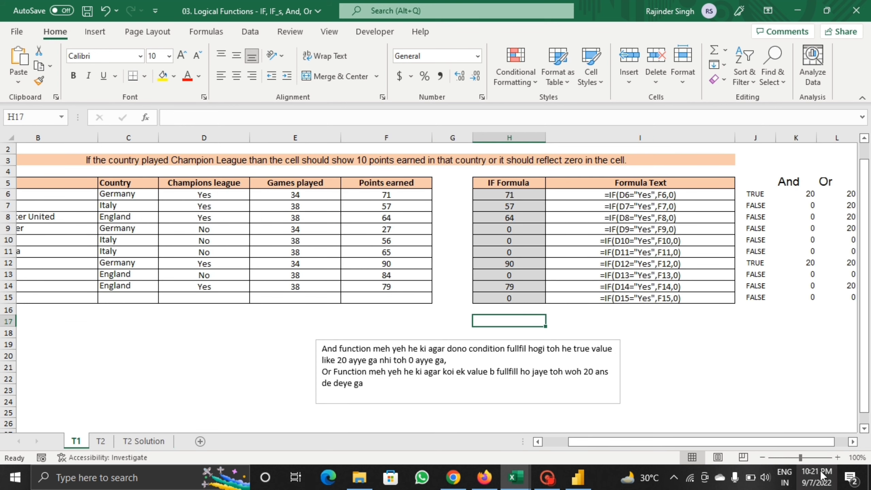
click(837, 458)
click(837, 458)
click(837, 458)
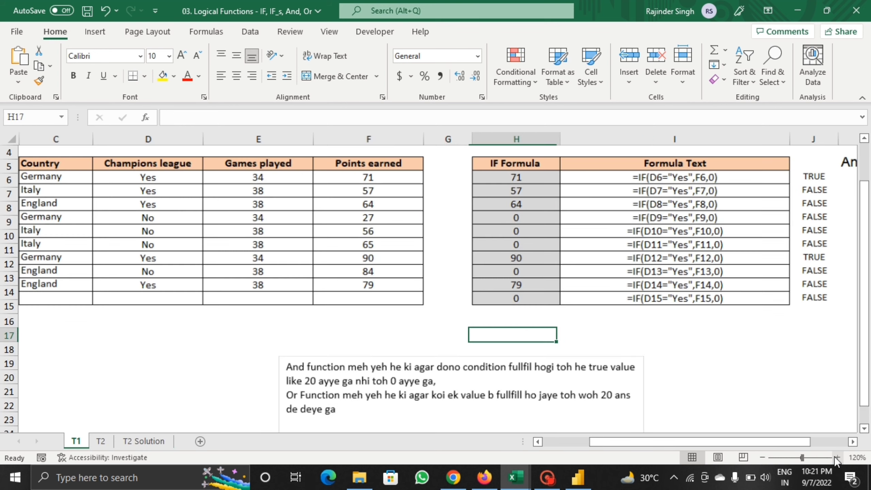
click(838, 457)
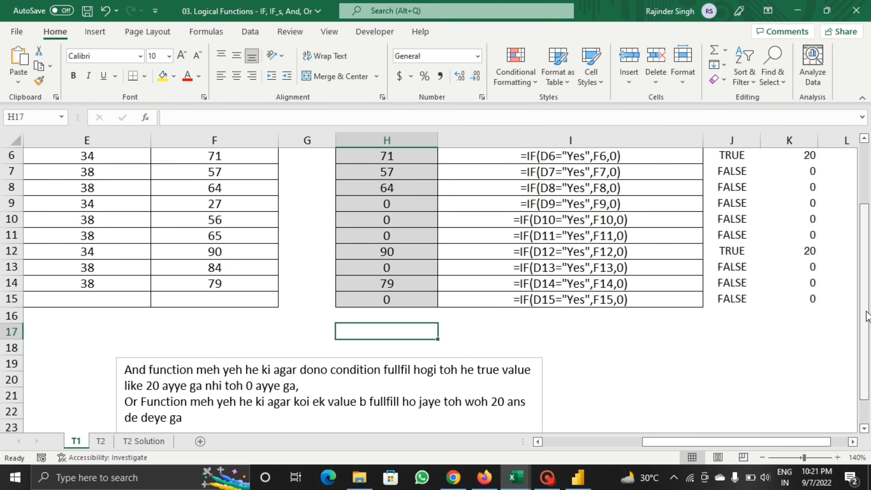
drag(869, 255, 867, 195)
drag(732, 242, 732, 386)
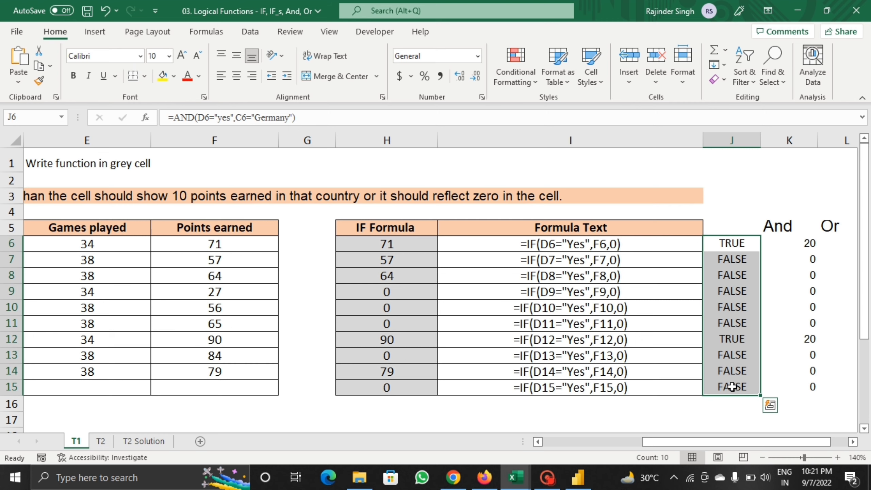
click(776, 242)
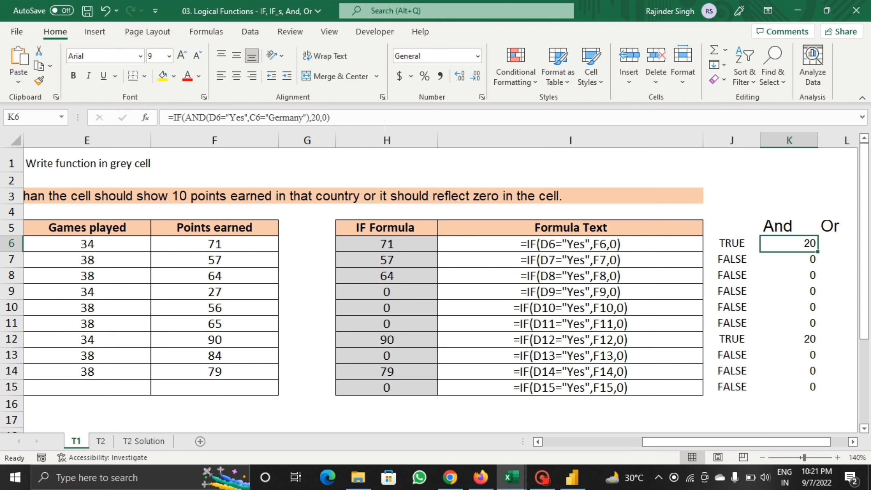
Step: Display the AND/OR scenario table of the T2 Solution sheet at 150% zoom with all its columns in view
click(126, 443)
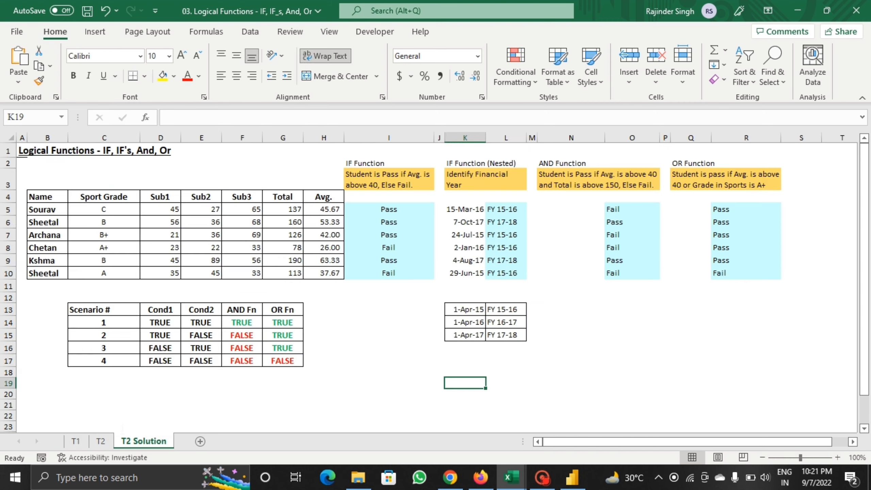
click(167, 321)
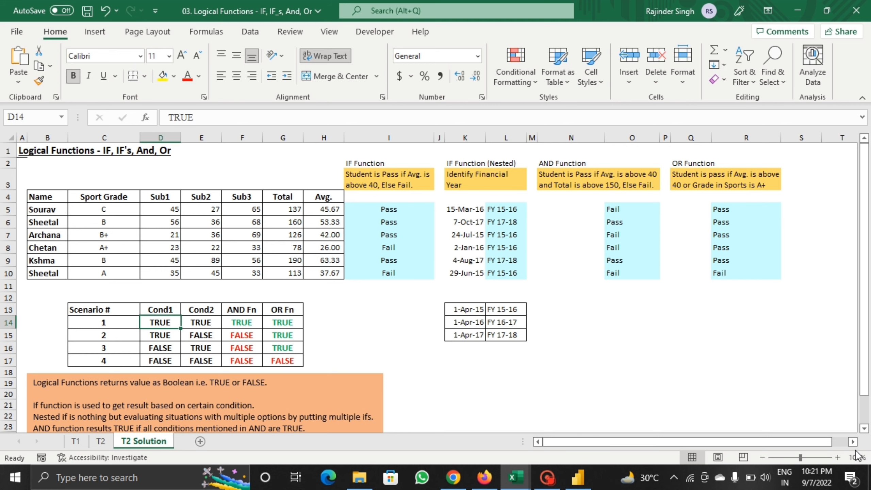
click(838, 458)
click(837, 457)
click(837, 457)
click(837, 457)
click(838, 458)
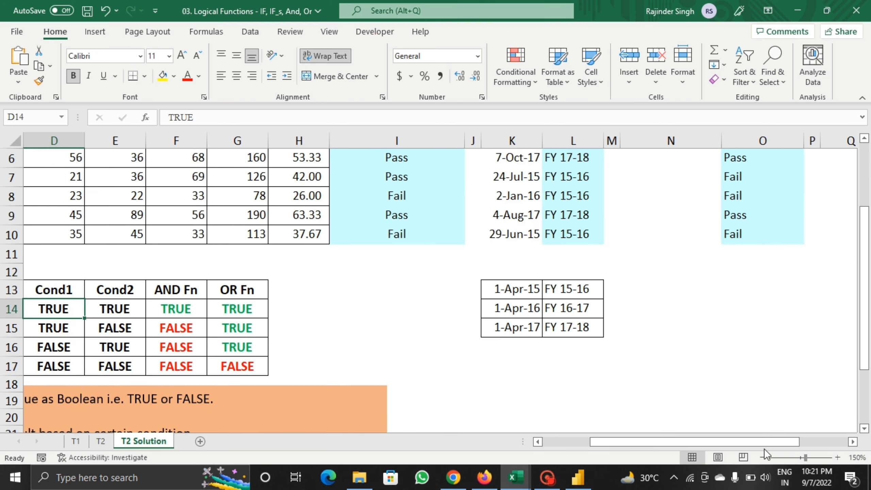
drag(755, 445, 627, 442)
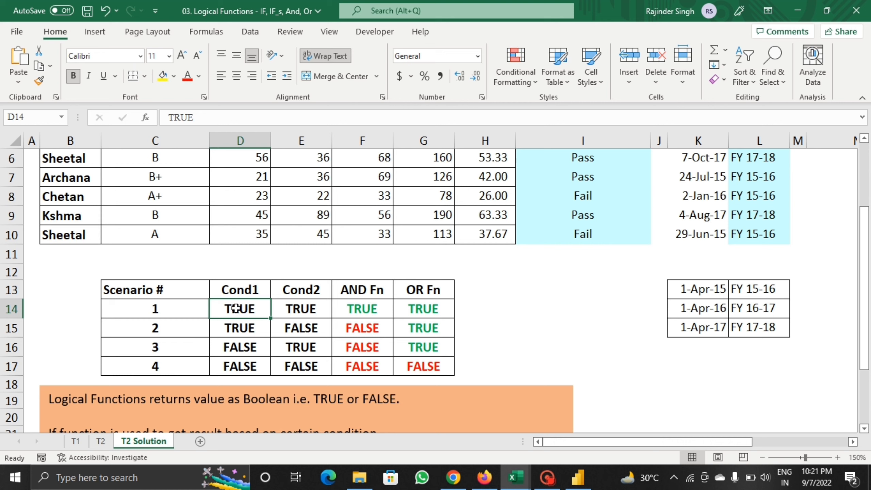
Step: Compare the conditions with the AND and OR results for scenarios 1 and 2, and return to the T1 sheet
click(293, 309)
click(258, 312)
click(292, 310)
click(364, 309)
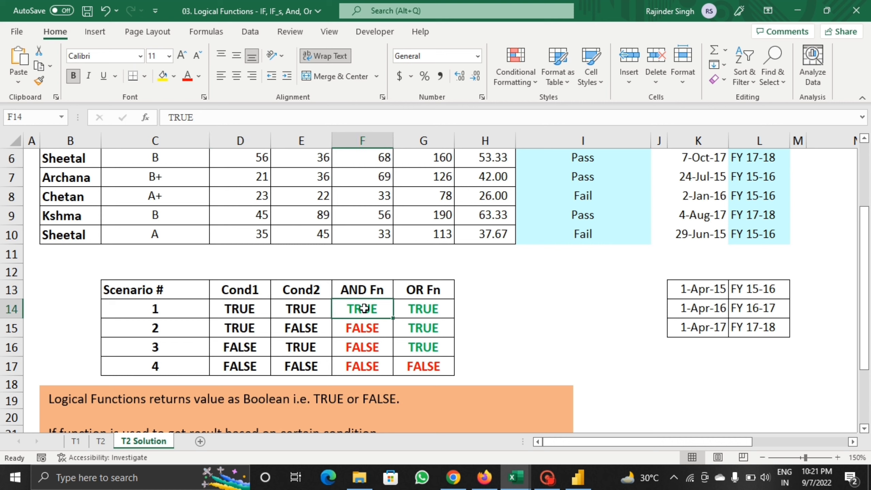
click(431, 304)
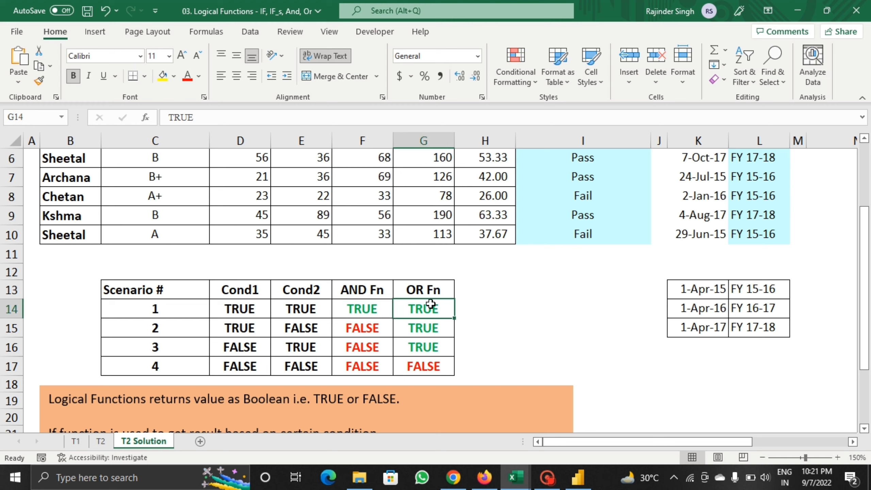
click(243, 331)
click(292, 331)
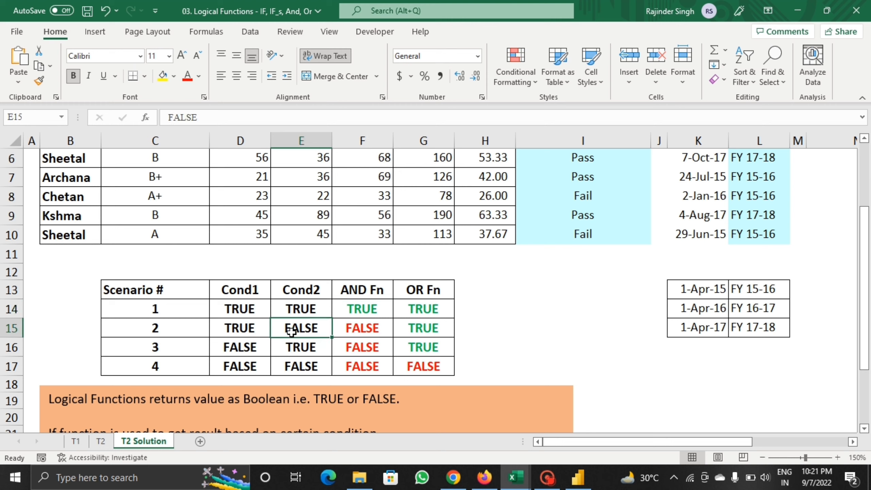
click(364, 327)
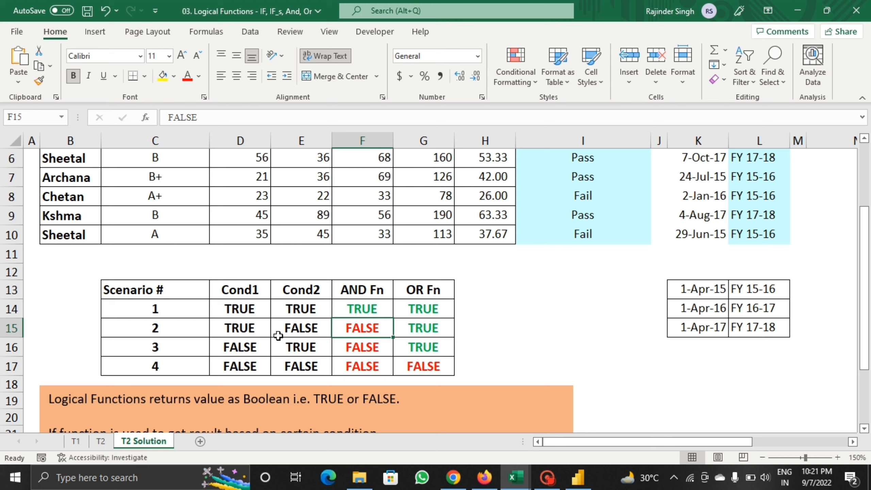
click(78, 443)
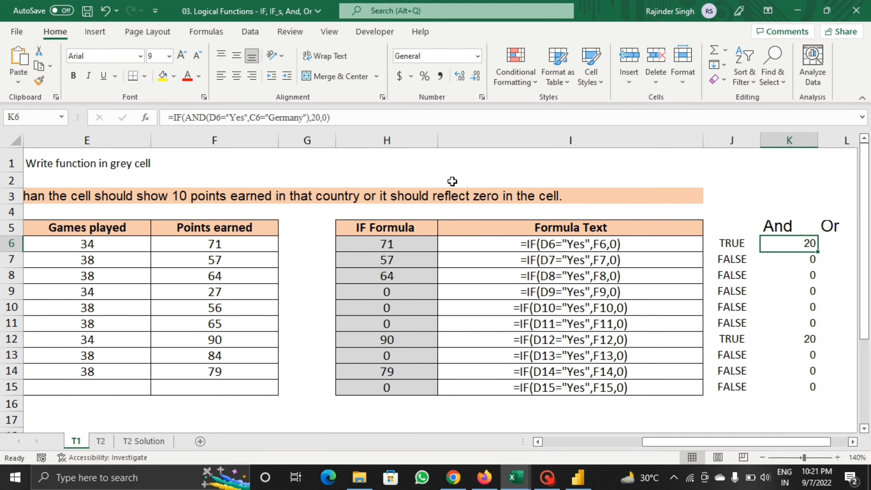
key(F2)
double_click(813, 244)
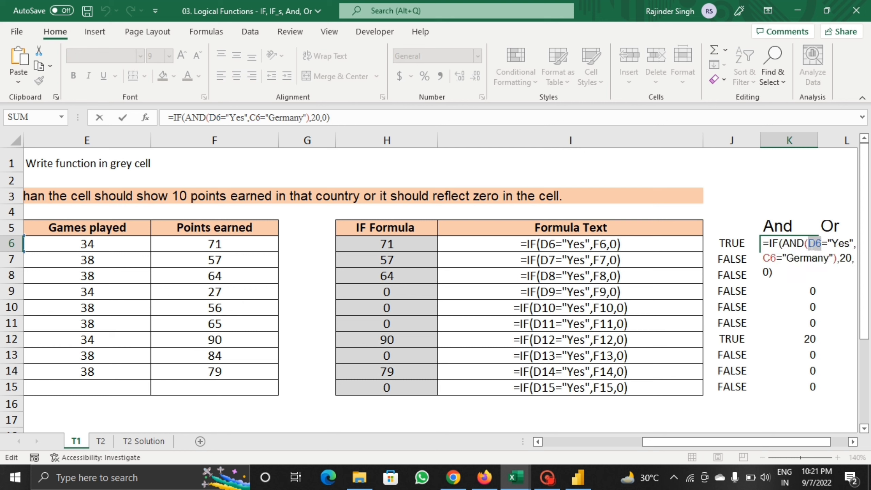
click(818, 311)
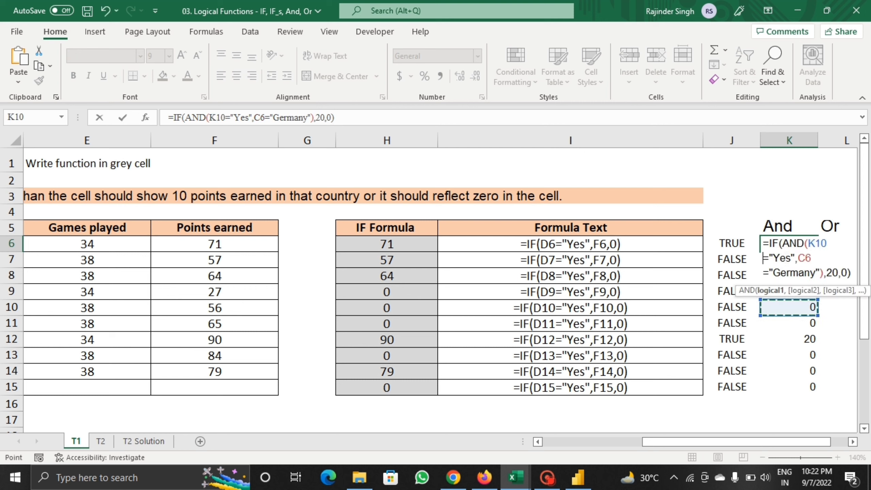
key(ctrl+z)
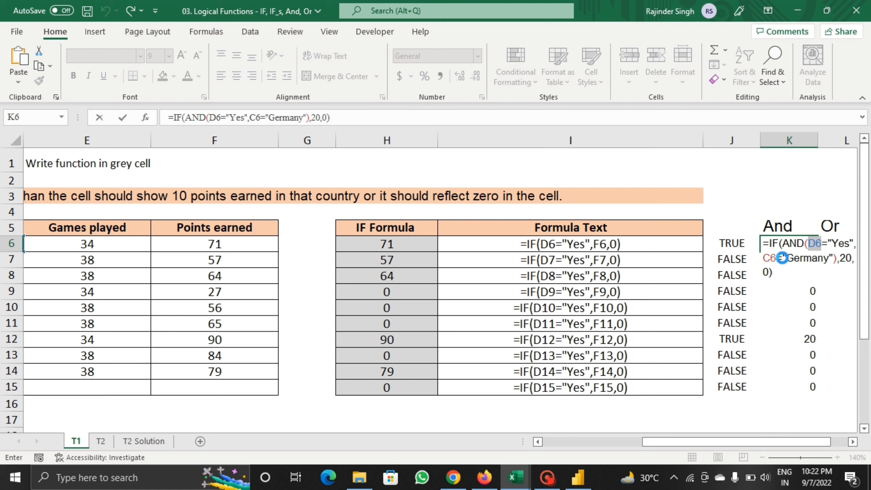
key(Return)
Step: Inspect the IF with AND formula in K6 and the Country and Champions league cells it references
click(770, 244)
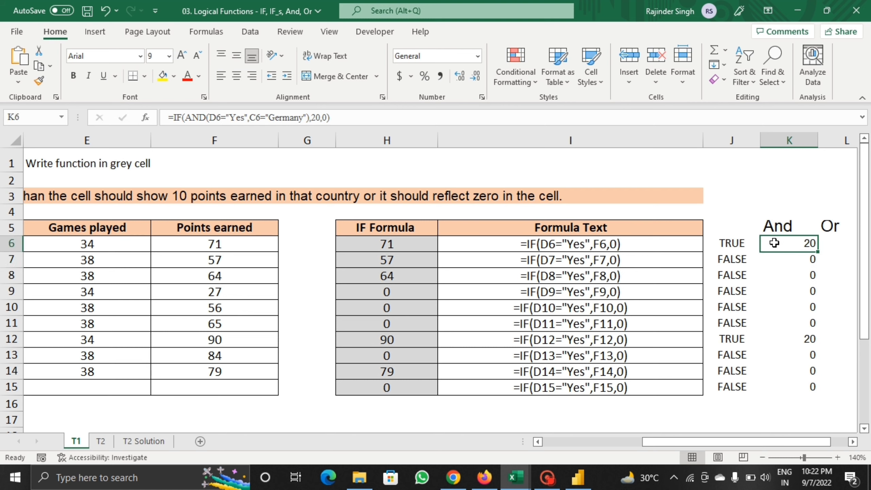
key(F2)
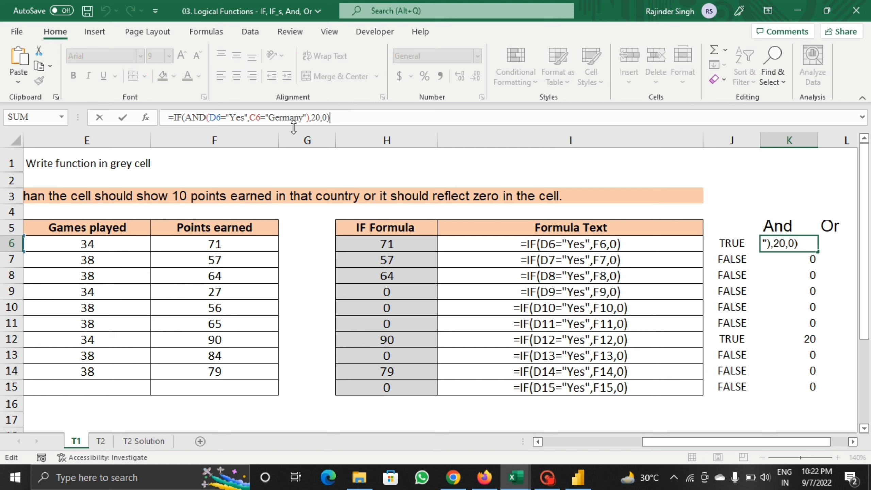
click(810, 244)
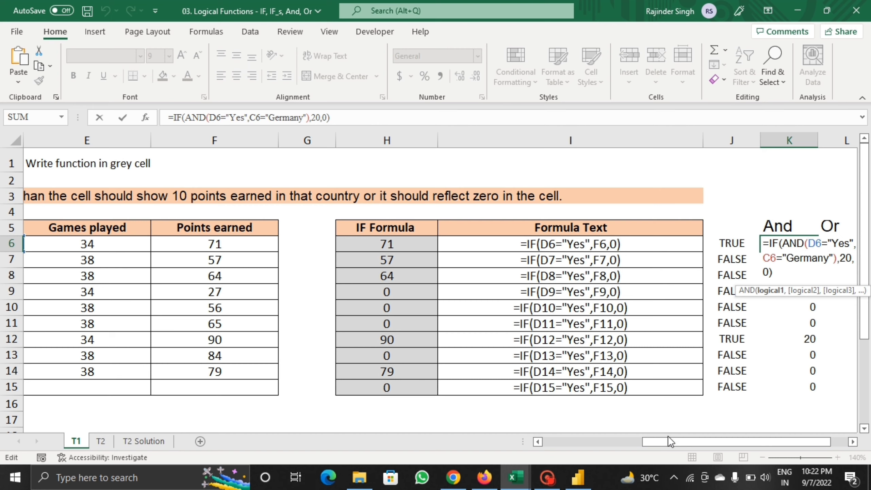
drag(689, 440, 600, 443)
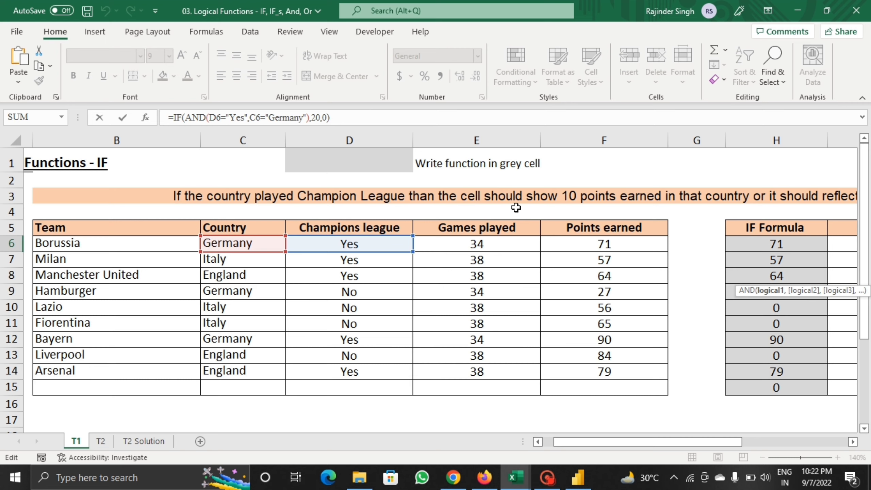
drag(710, 443, 828, 441)
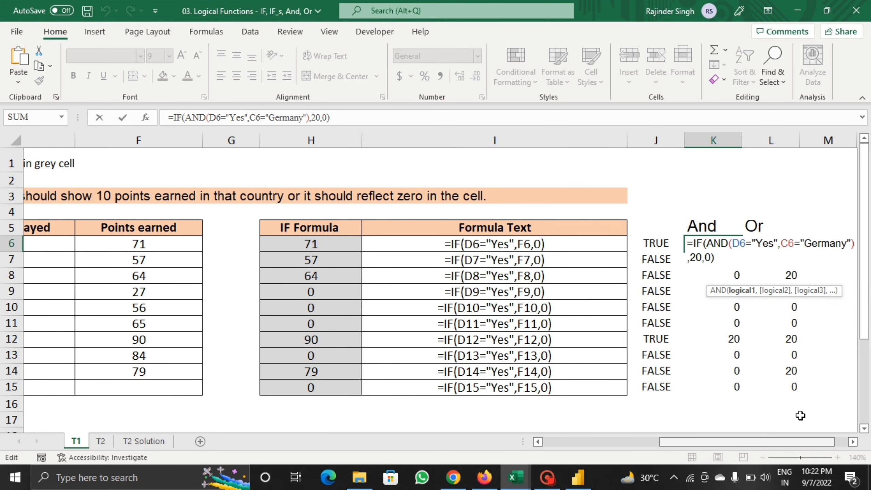
key(Return)
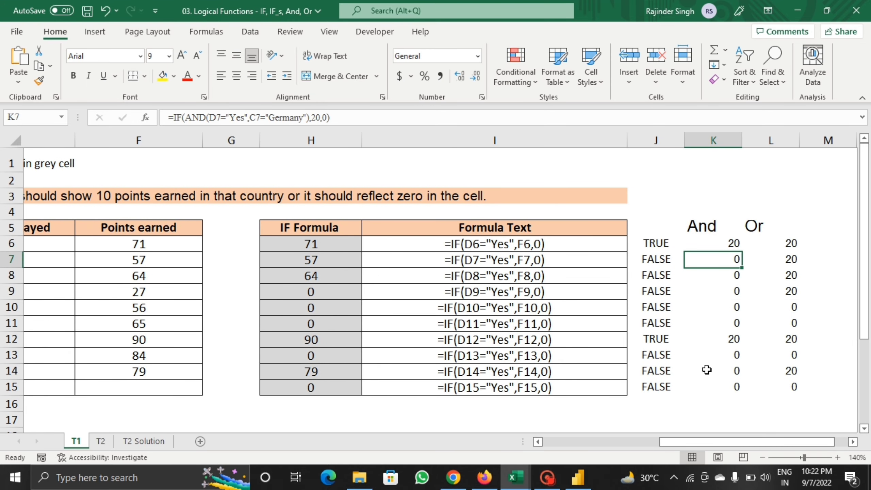
Step: Compare the Champions league and Country values in rows 6 and 7 against the AND conditions
drag(752, 441, 642, 441)
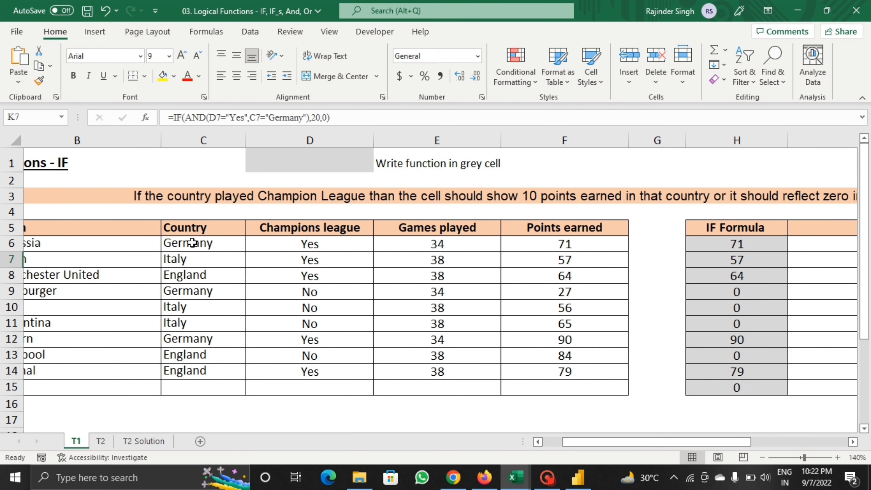
click(297, 260)
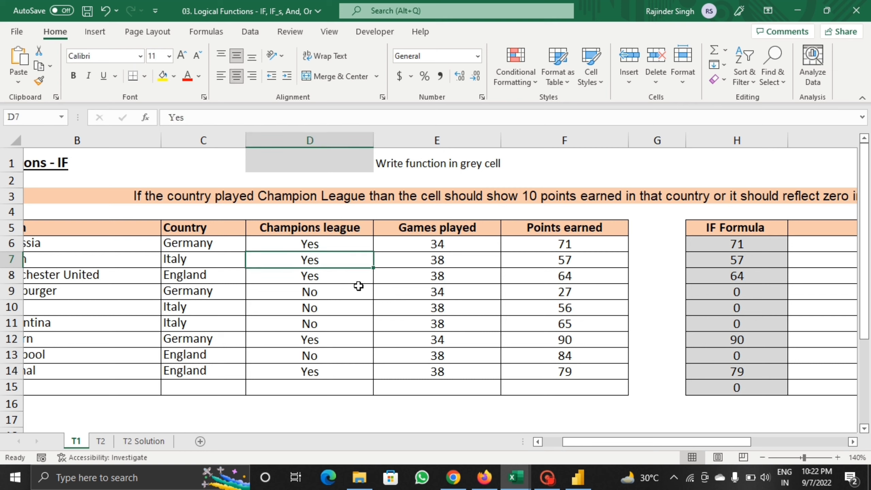
click(211, 263)
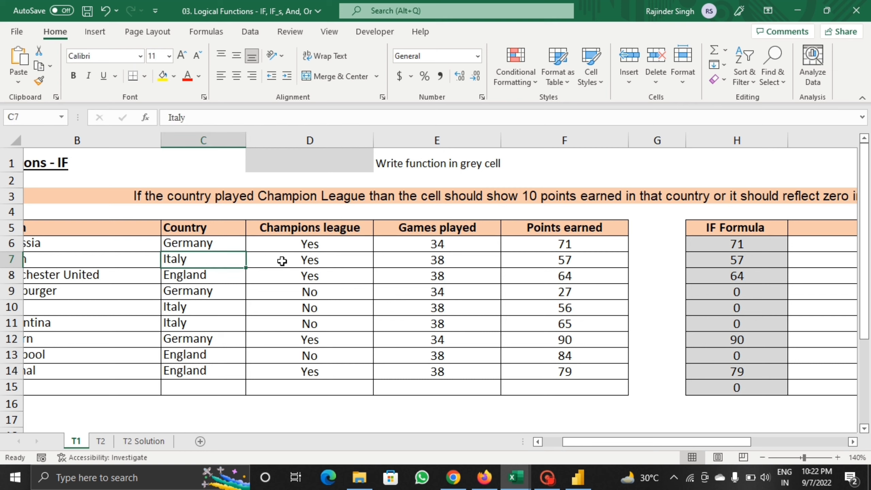
click(298, 261)
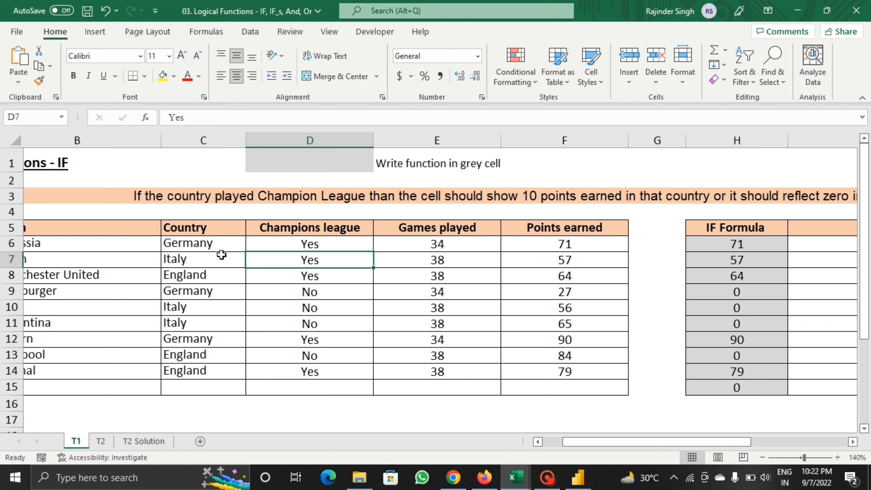
click(285, 242)
click(212, 244)
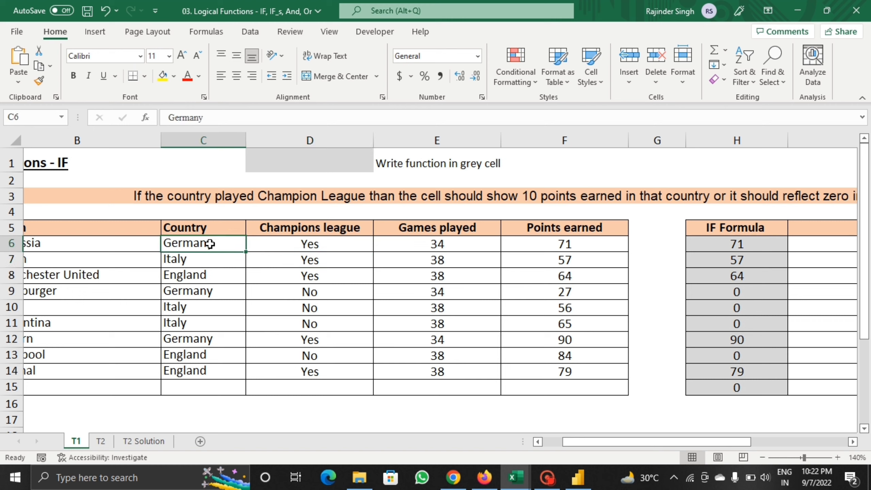
click(266, 244)
click(212, 245)
click(292, 262)
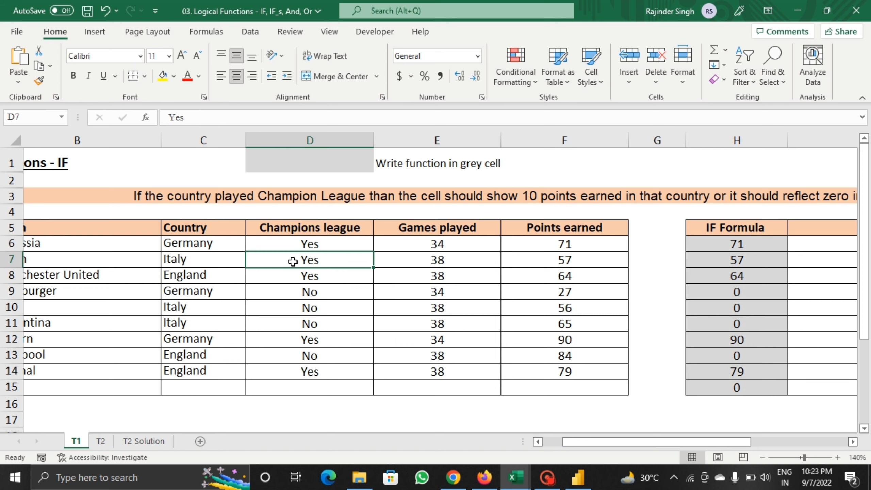
click(206, 262)
Step: Check the And column formulas in K7 and K8 and the IF with OR formula in L6
drag(605, 441, 703, 435)
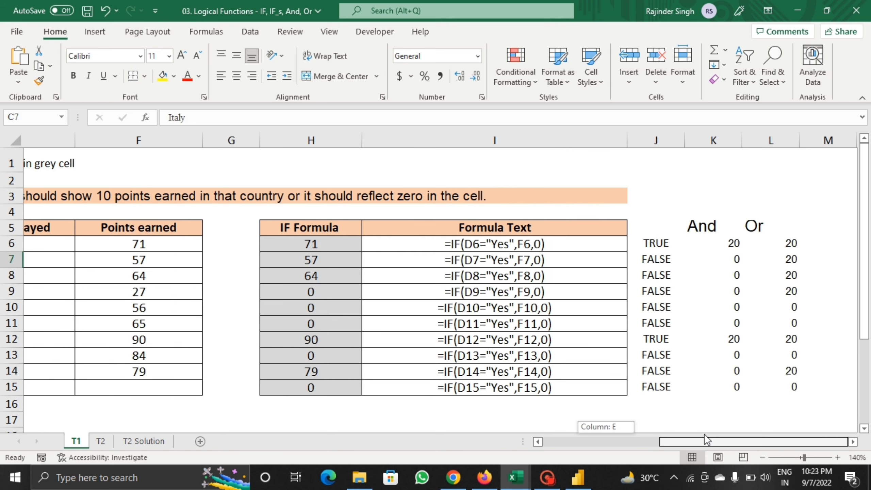
click(735, 263)
click(737, 278)
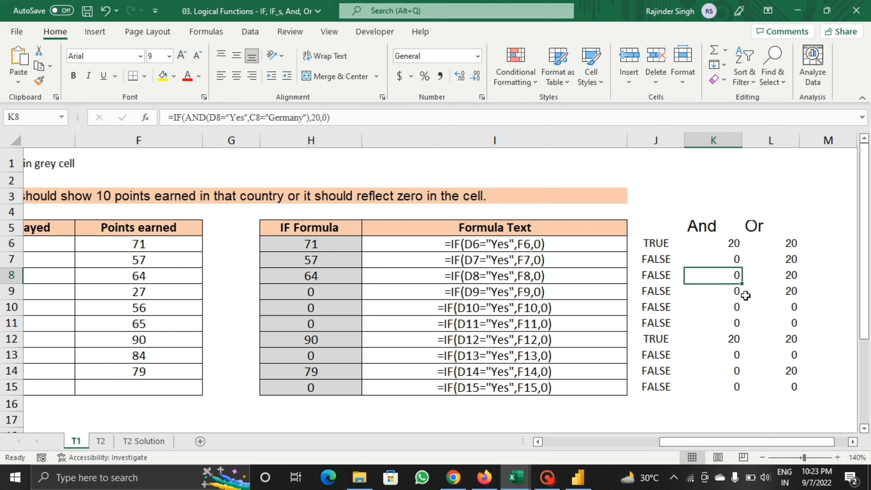
click(776, 244)
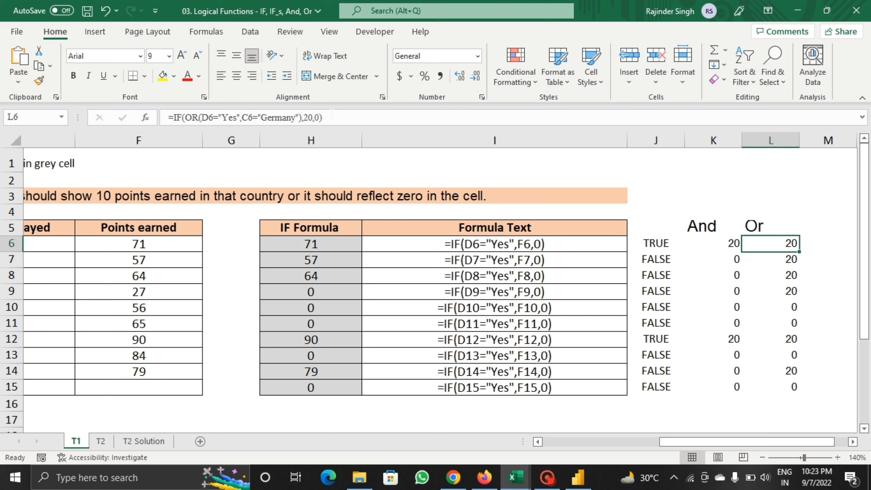
Step: Inspect the IF with OR formula in L6, removing the stray L11 reference before closing the cell
click(335, 117)
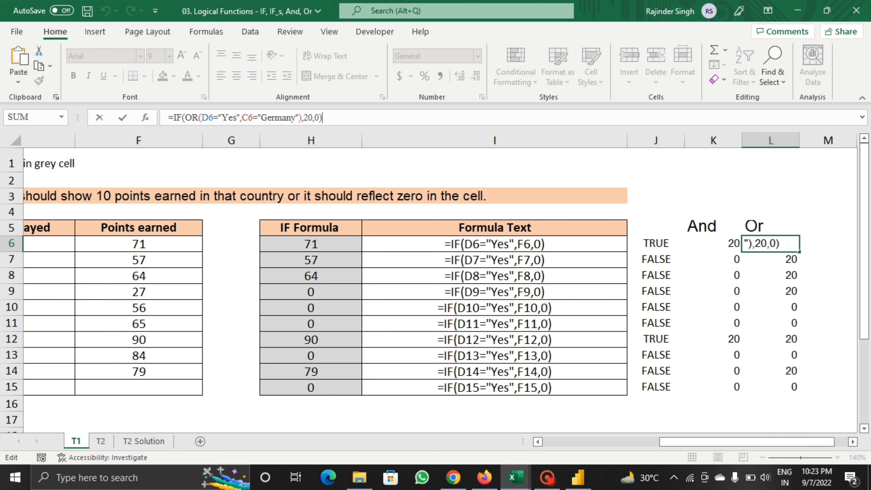
double_click(788, 245)
click(796, 246)
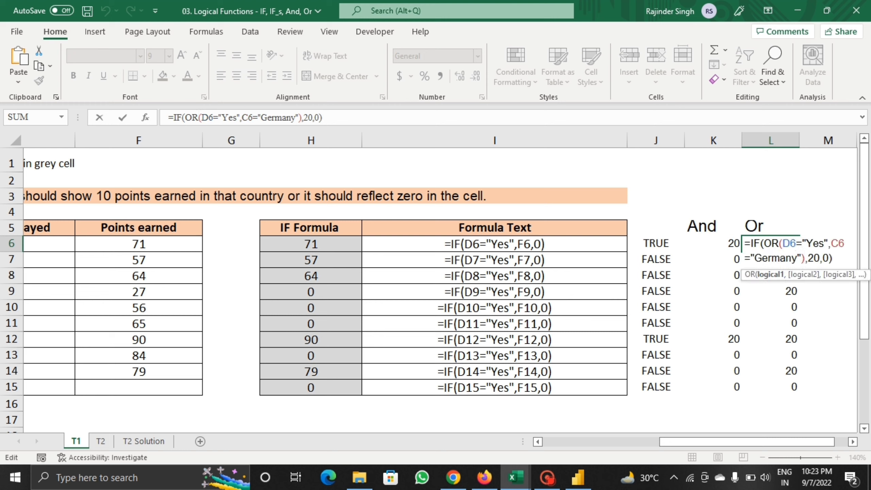
click(777, 328)
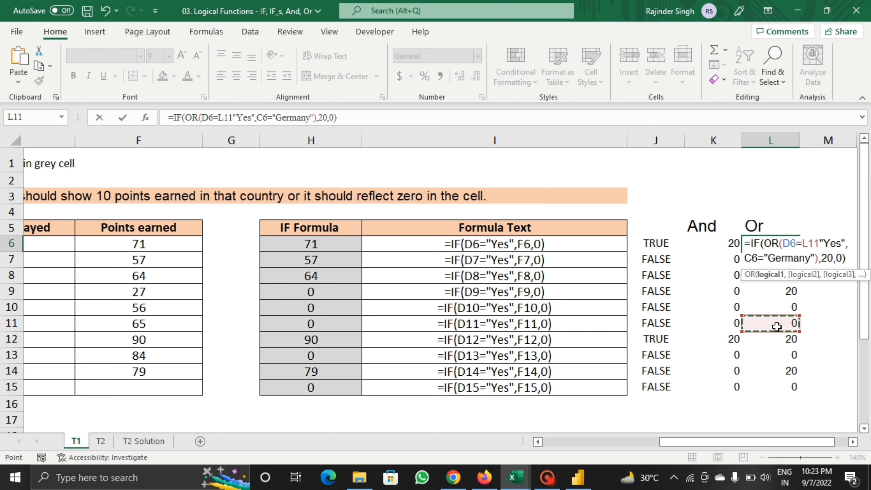
key(BackSpace)
key(BackSpace)
key(BackSpace)
key(Return)
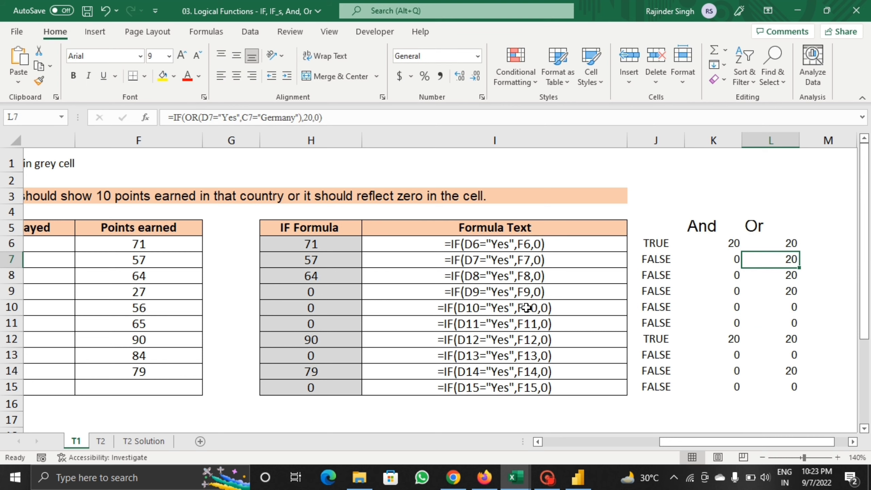
Step: Read the note about the And and Or functions below the T1 table, and open the T2 sheet
scroll(121, 288, down, 2)
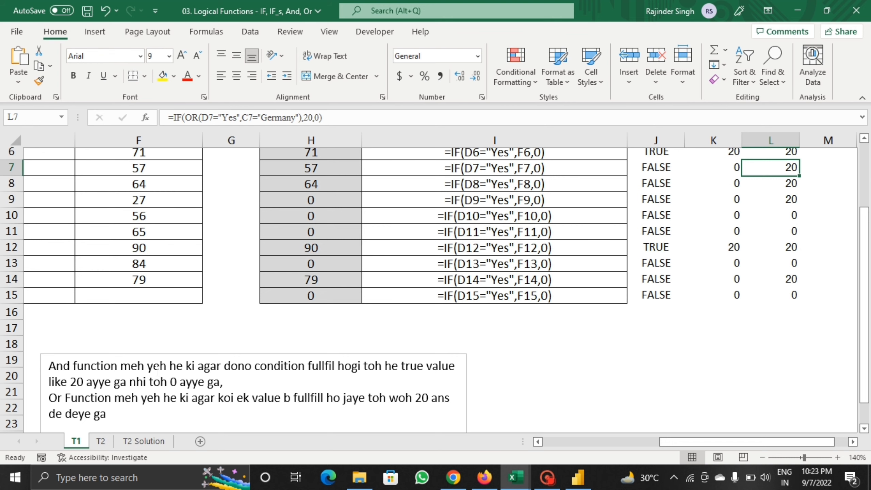
scroll(343, 241, down, 2)
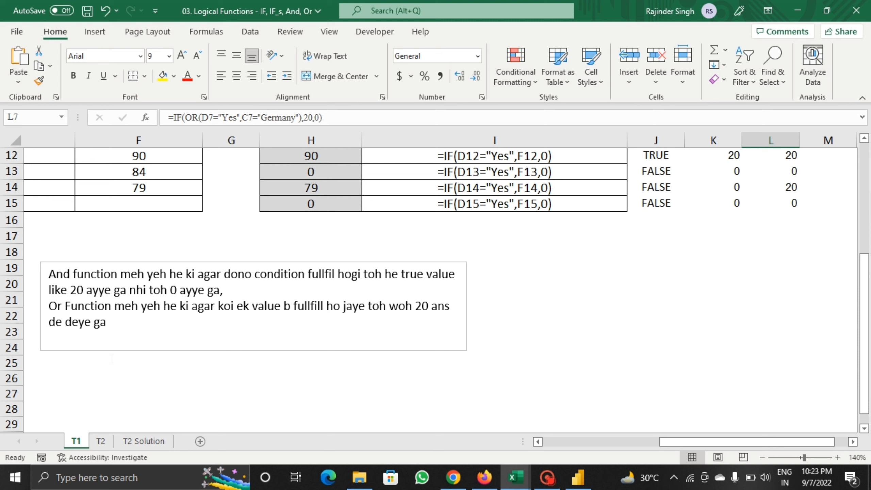
click(110, 444)
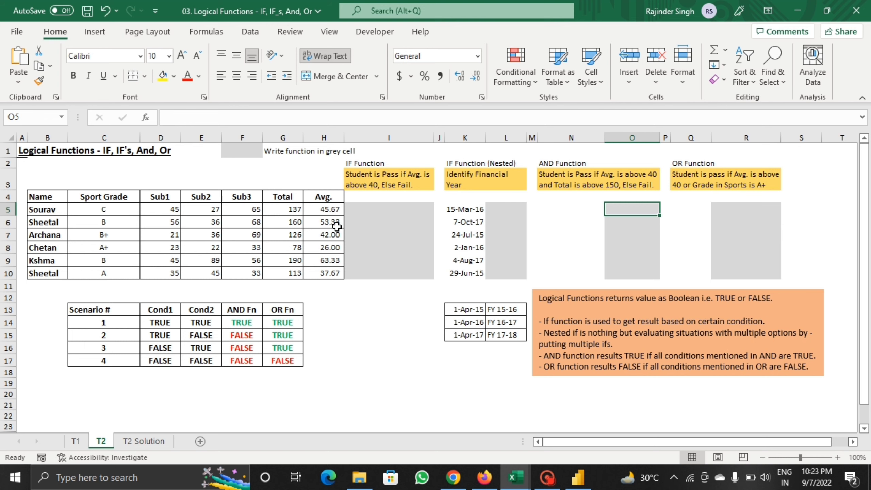
Step: Open the T2 Solution sheet and enlarge its view to 170% for reviewing the student table
click(157, 444)
scroll(551, 330, up, 2)
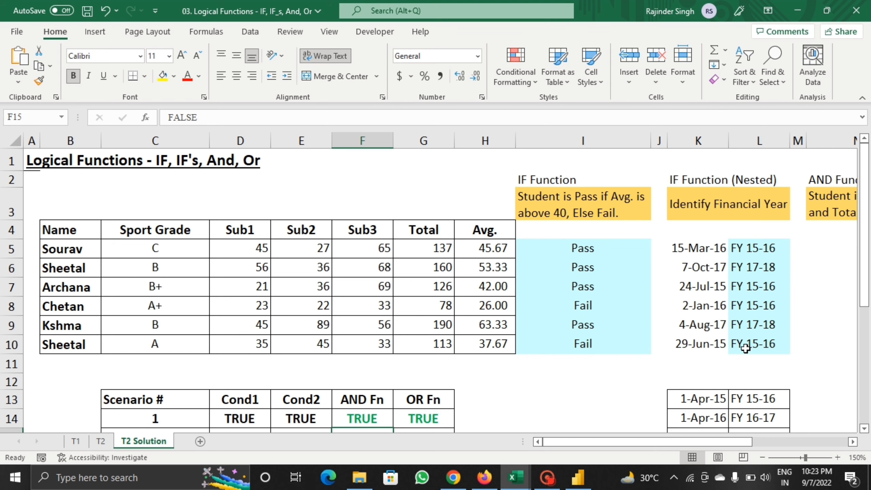
click(837, 457)
click(837, 457)
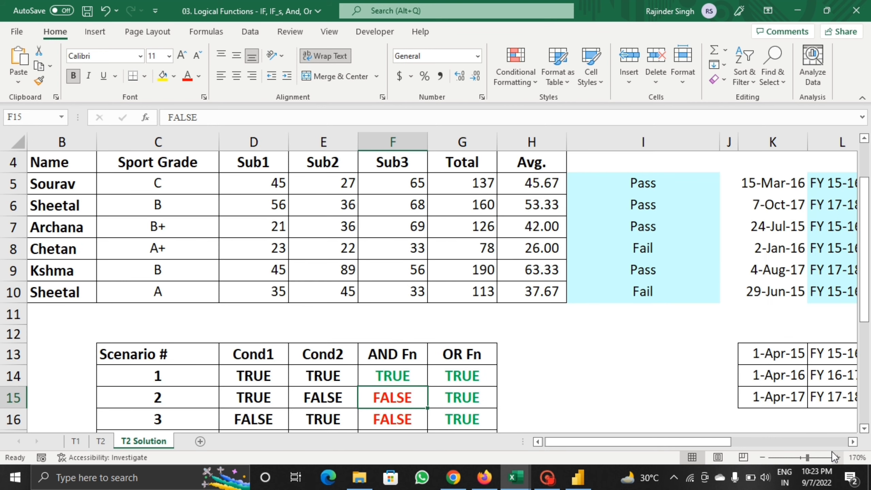
scroll(696, 365, up, 1)
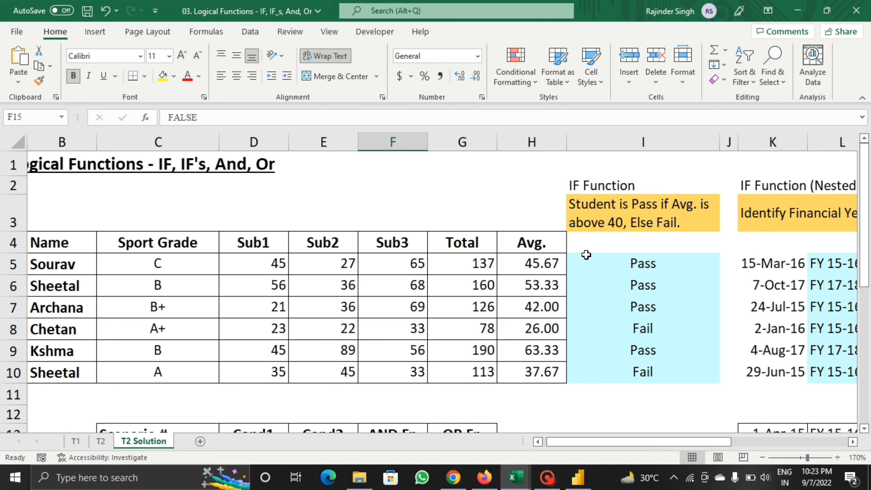
Step: Check the SUM formula for Total in G5 and the AVERAGE formula for Avg. in H5
click(535, 266)
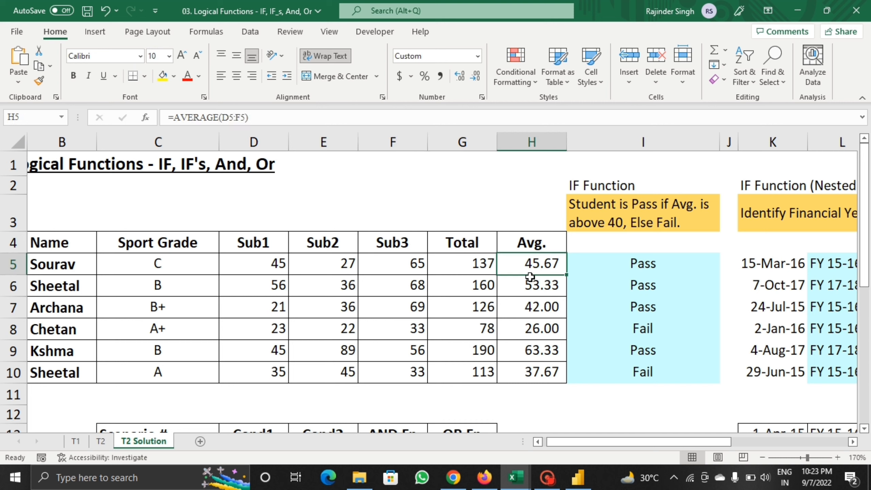
click(473, 258)
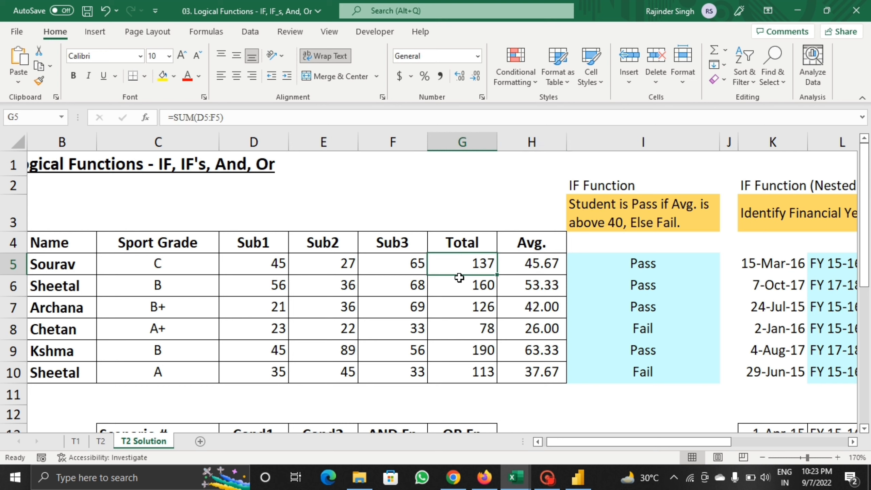
click(252, 119)
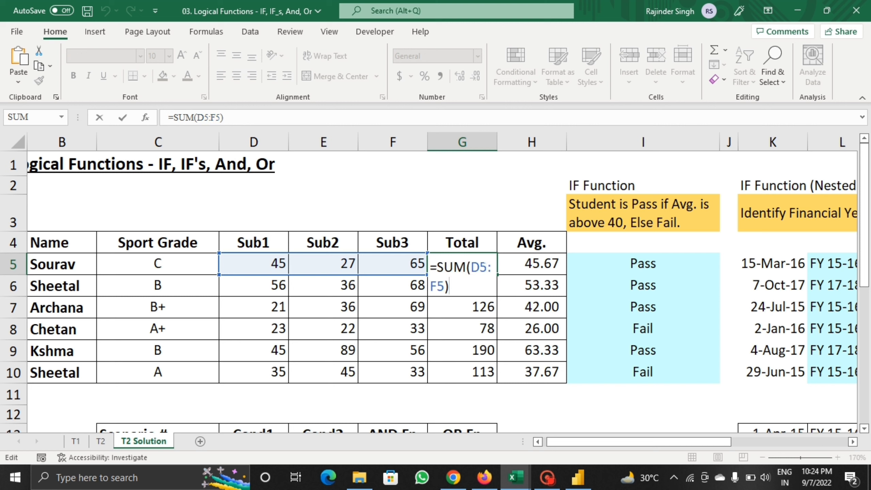
key(Return)
key(Right)
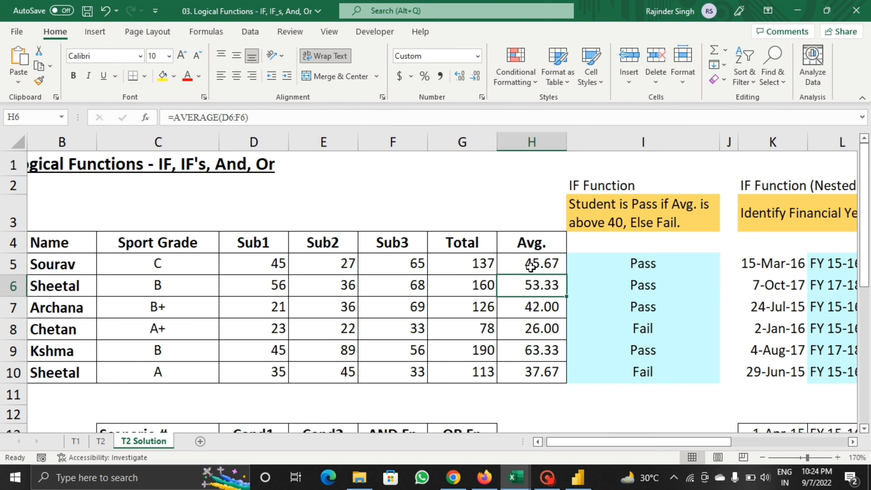
click(531, 267)
click(250, 118)
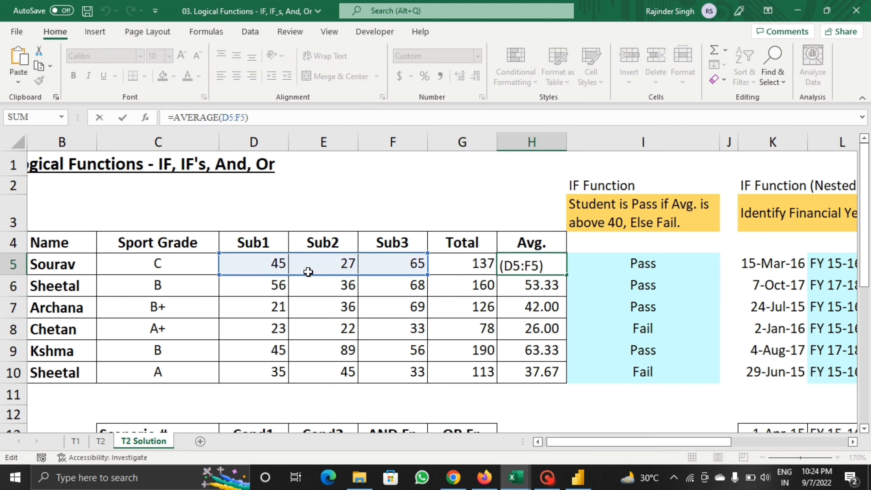
click(556, 268)
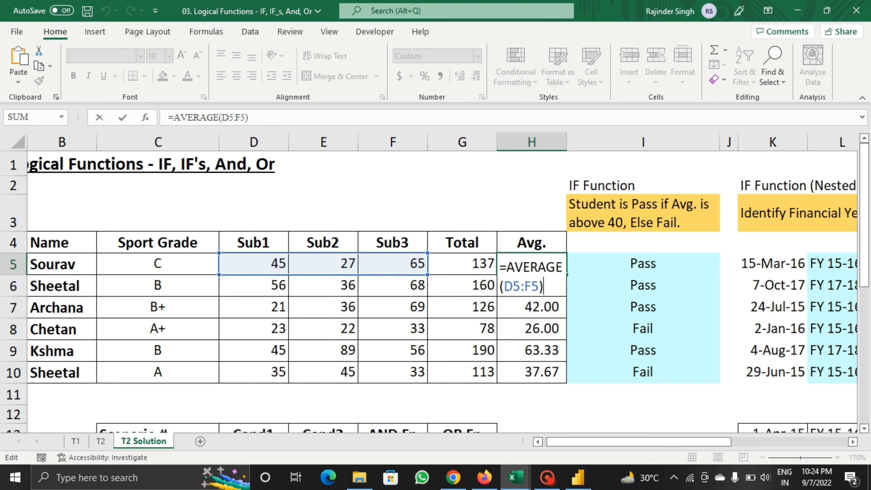
key(Return)
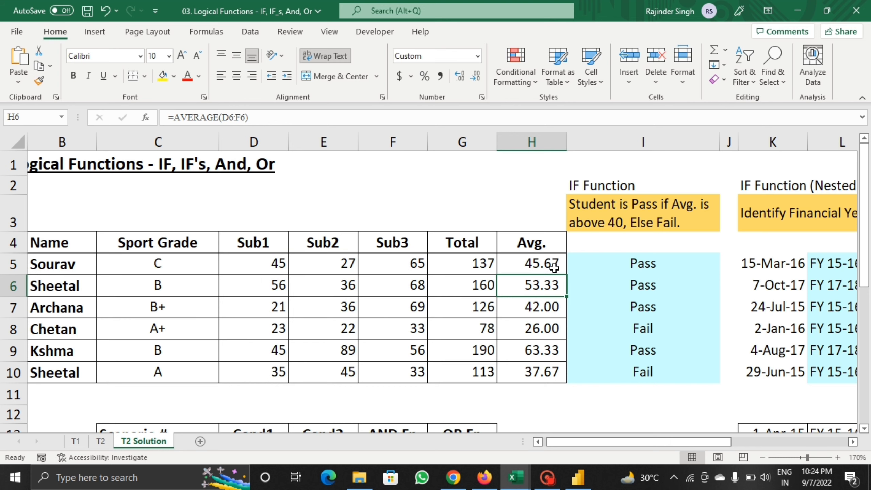
Step: Inspect the Pass/Fail IF formula in I5 and the average cell it tests
click(631, 263)
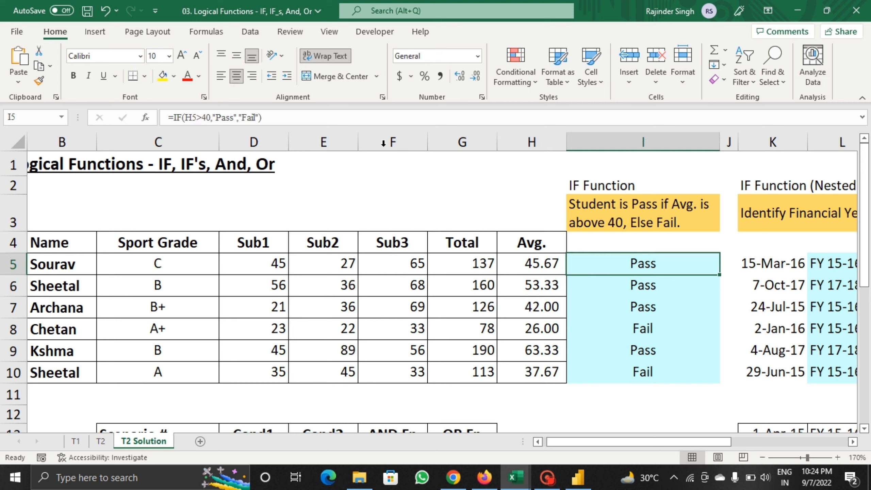
double_click(673, 266)
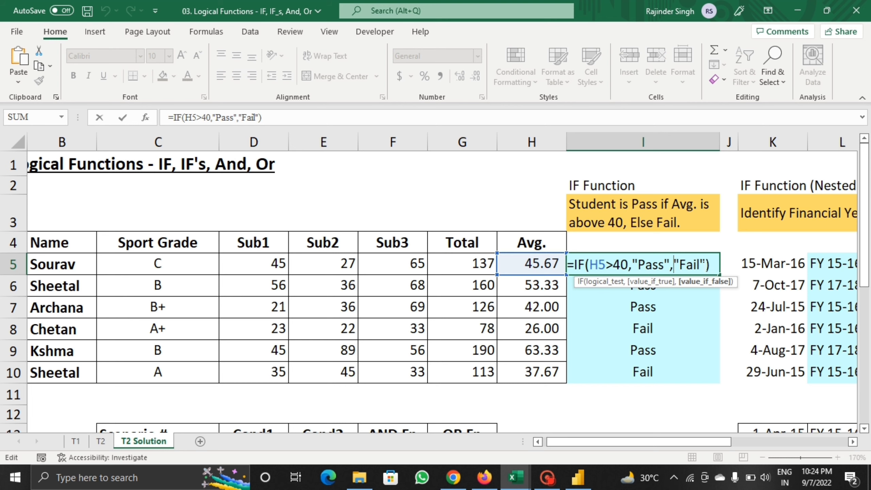
key(Return)
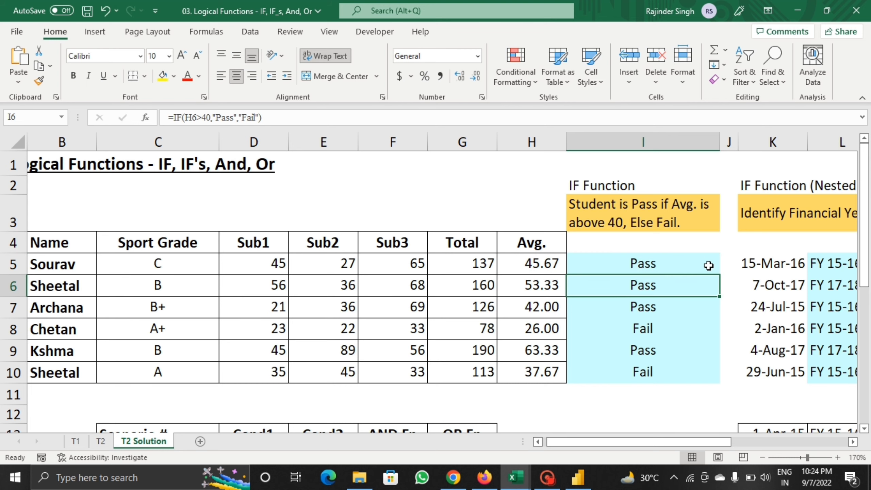
Step: Inspect the nested IF formula in L5 that identifies the financial year for the date in K5
drag(669, 441, 697, 444)
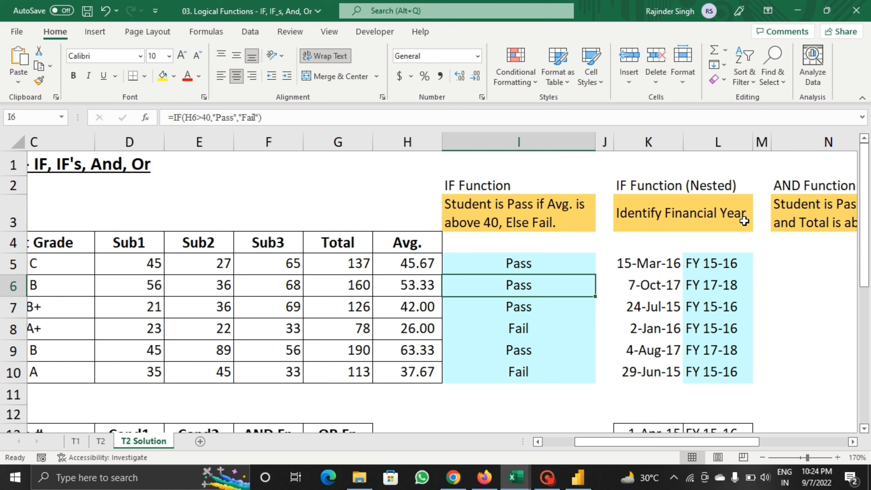
click(748, 262)
double_click(747, 263)
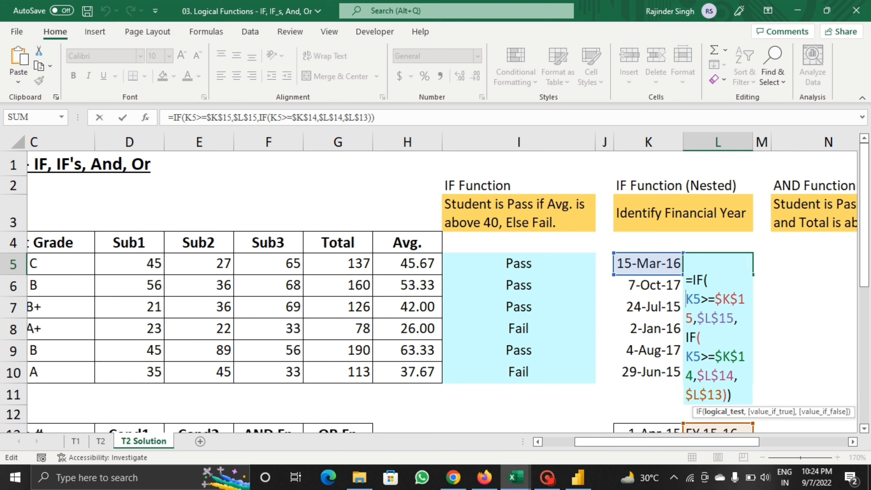
scroll(773, 314, down, 1)
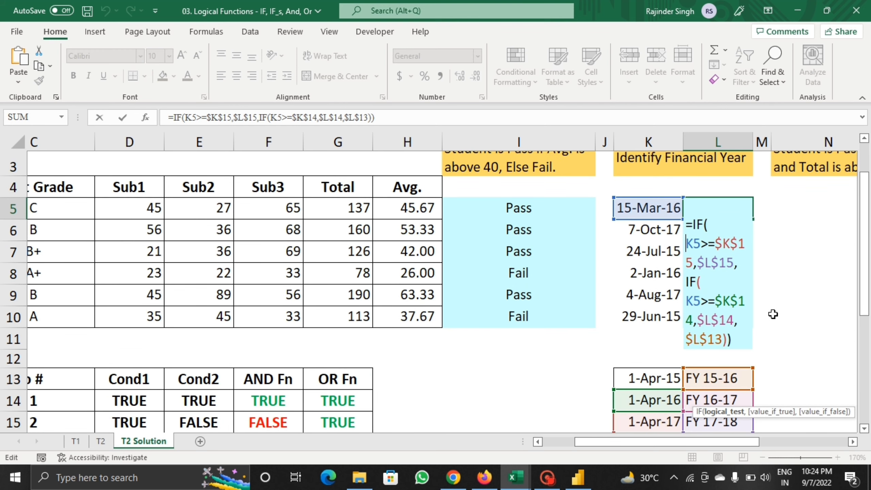
scroll(766, 288, down, 1)
scroll(755, 276, up, 1)
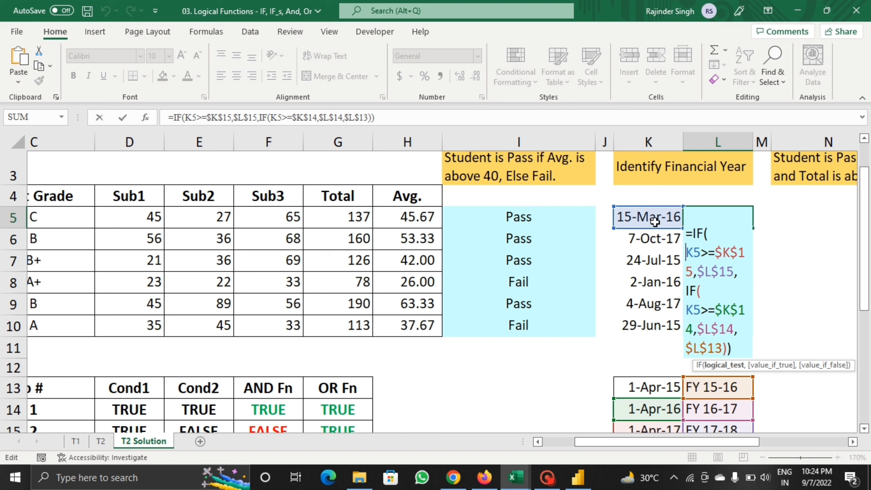
click(686, 252)
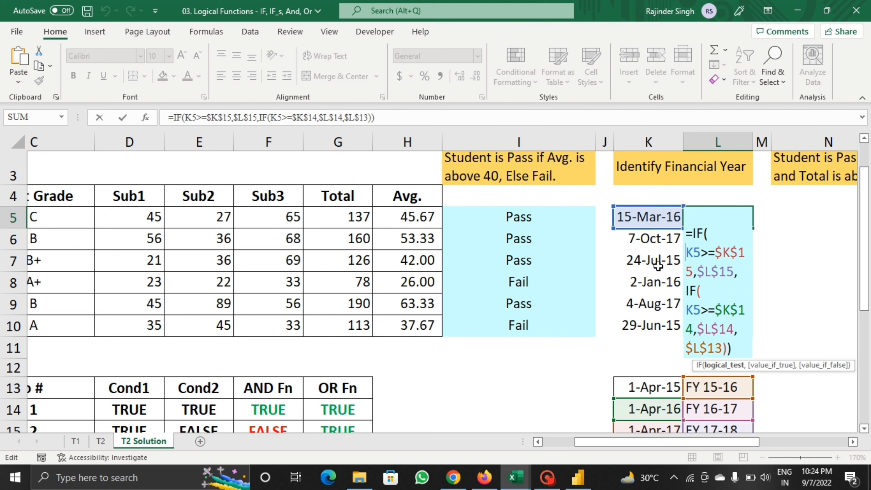
Step: Compare the date in K5 with the financial year start dates in K13:L15 referenced by the nested IF, and close the formula
scroll(557, 314, up, 1)
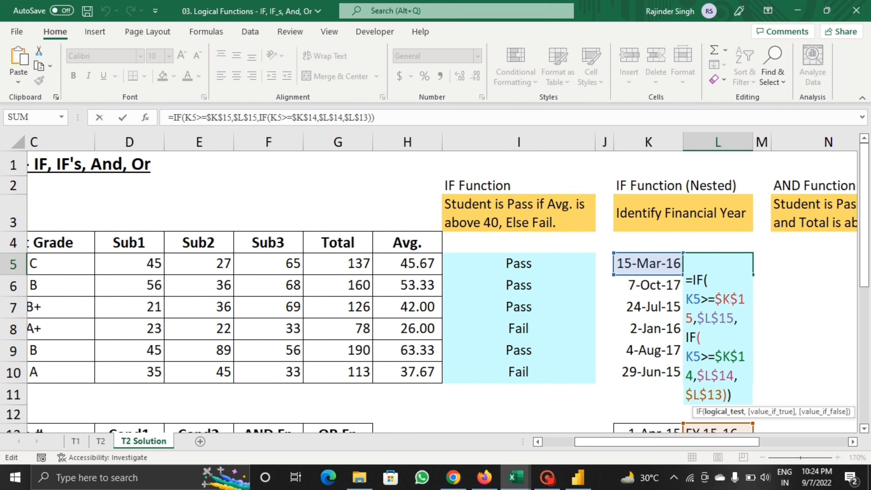
scroll(652, 395, down, 2)
scroll(651, 394, up, 1)
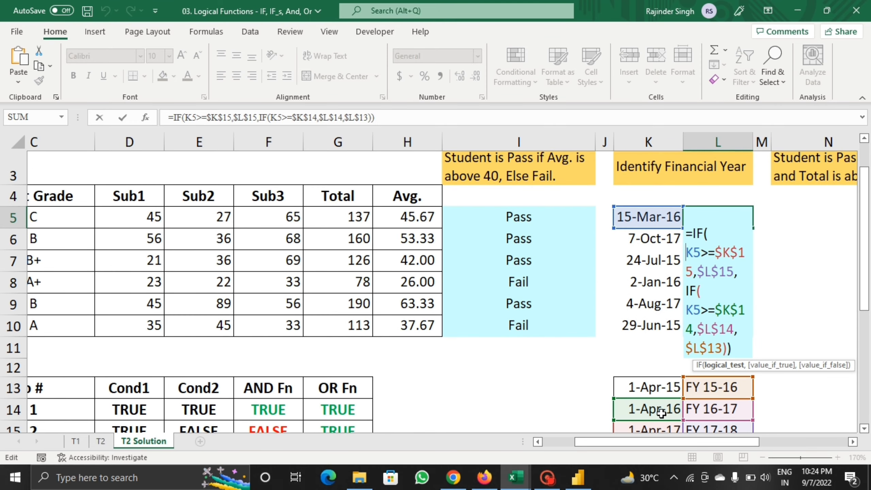
scroll(661, 413, down, 1)
scroll(677, 385, up, 1)
scroll(715, 426, down, 1)
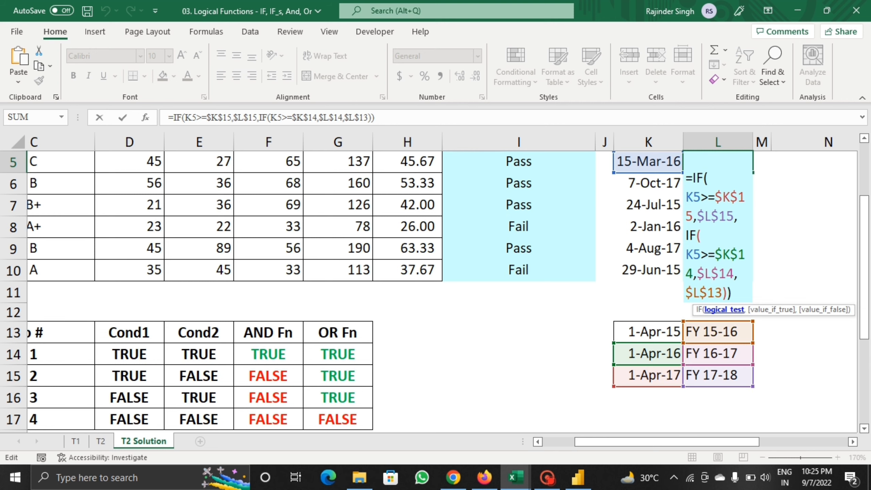
scroll(676, 302, up, 2)
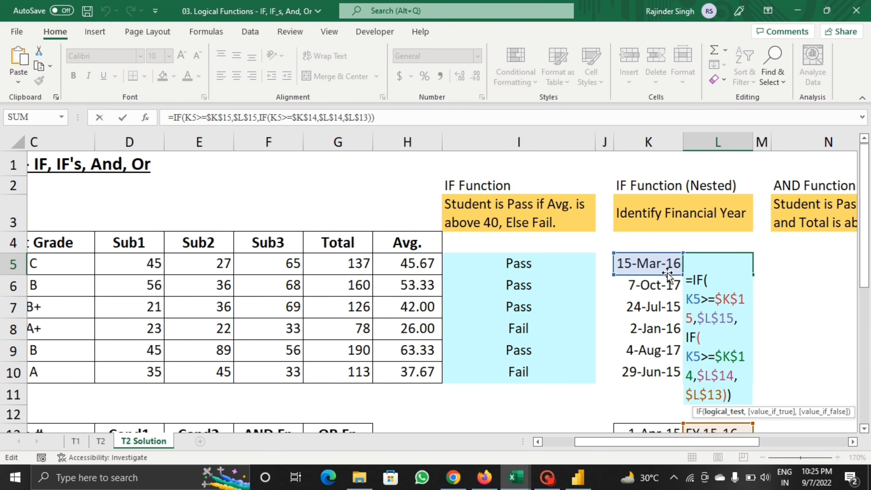
scroll(677, 302, down, 2)
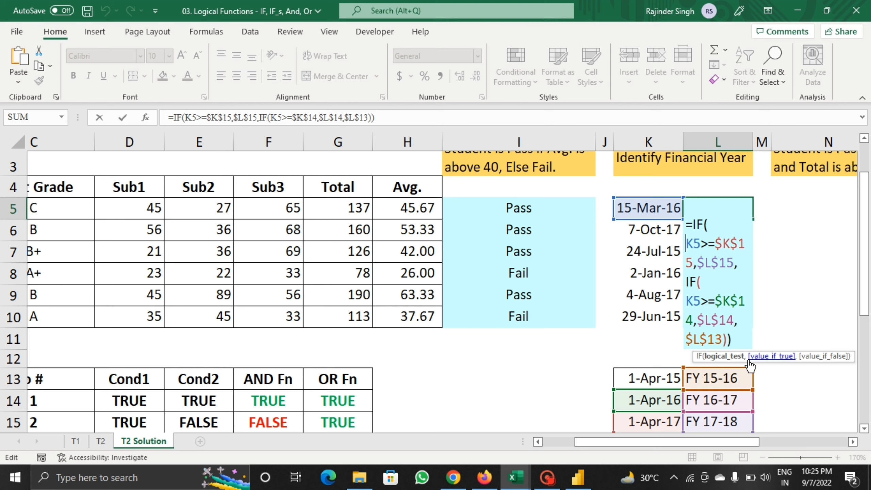
key(Return)
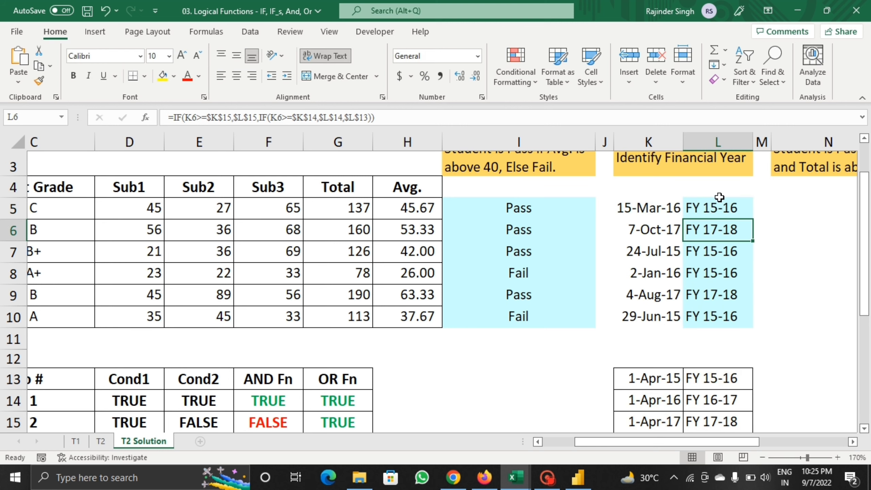
Step: Inspect the IF formula with AND in O5 and the average and total cells H5 and G5 it tests
scroll(735, 273, up, 1)
drag(744, 438, 806, 439)
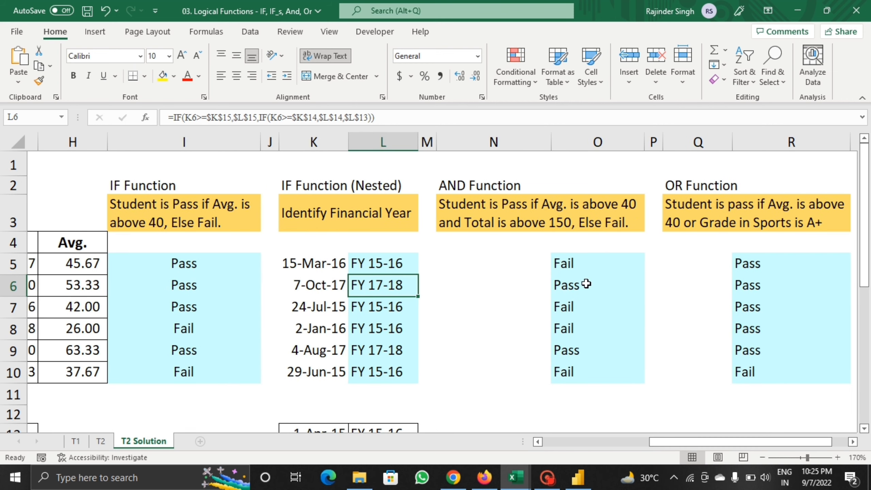
click(581, 264)
double_click(583, 265)
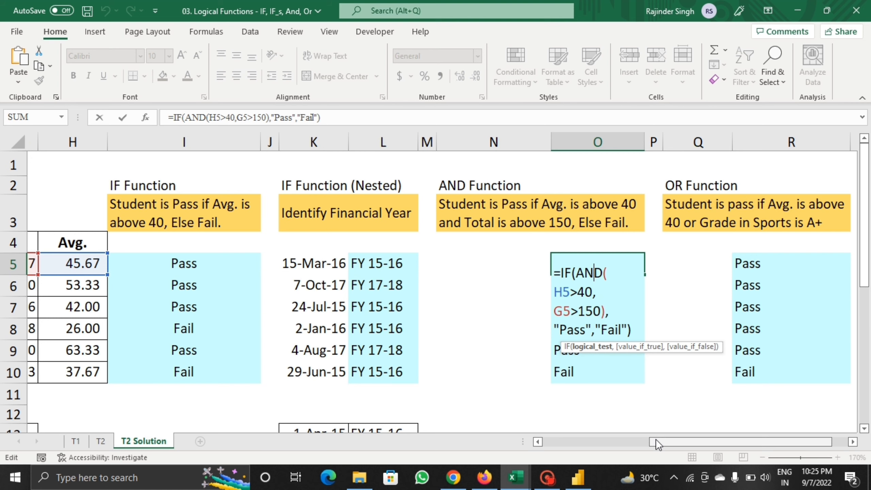
drag(657, 439, 647, 439)
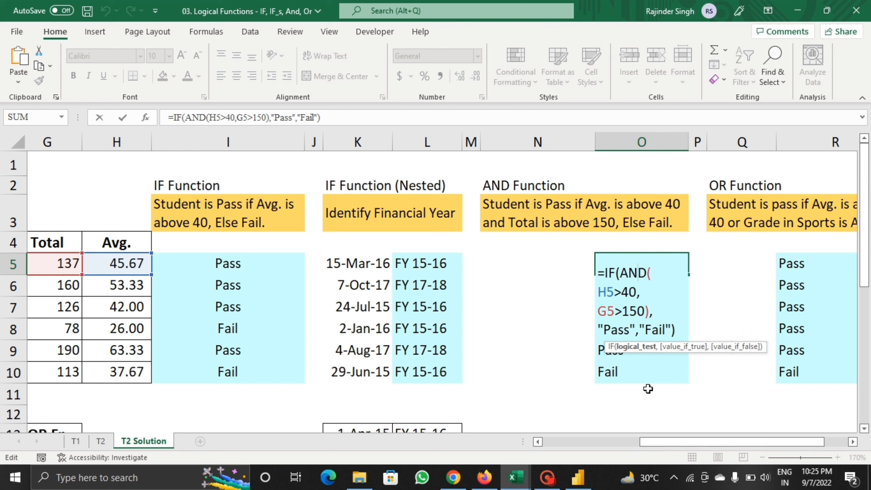
click(638, 273)
drag(650, 440, 635, 440)
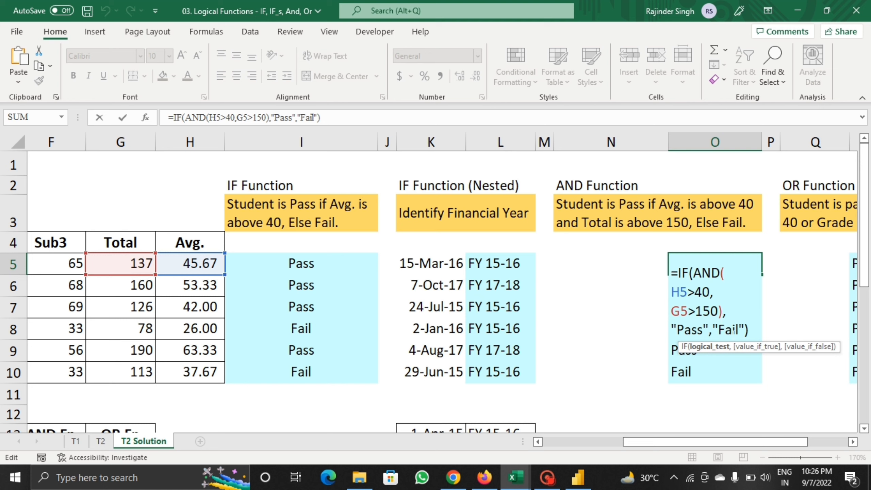
click(727, 366)
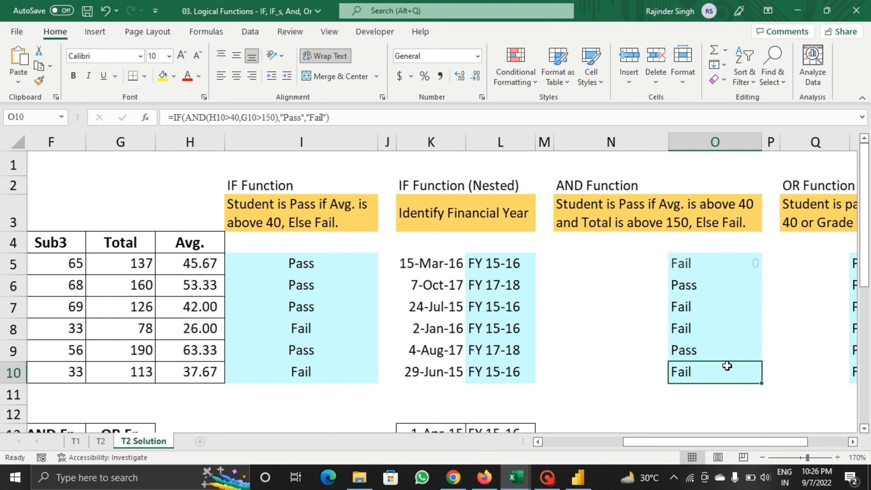
Step: Reopen the formula in O5 to review its AND conditions and Pass/Fail arguments, and close it
click(703, 277)
click(709, 264)
double_click(734, 264)
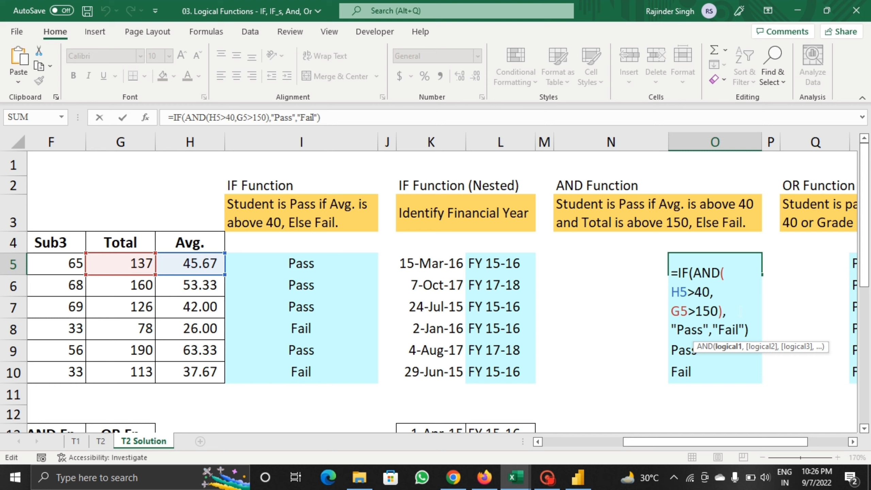
click(750, 331)
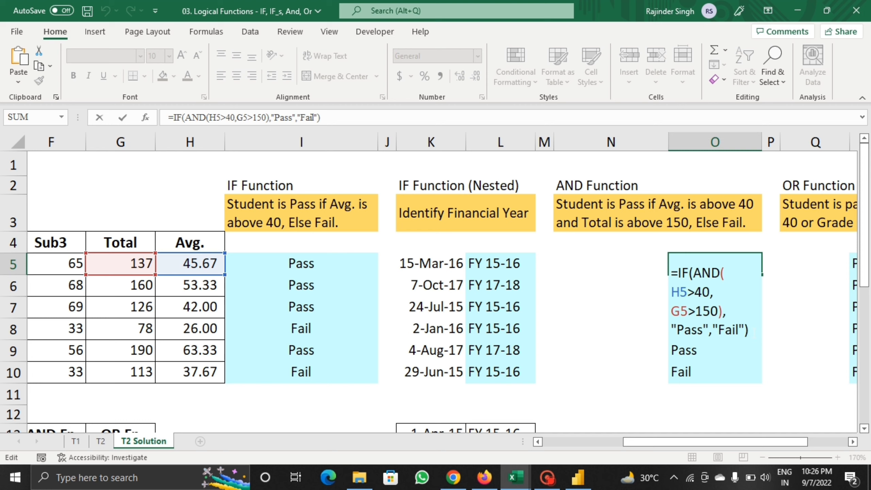
key(Return)
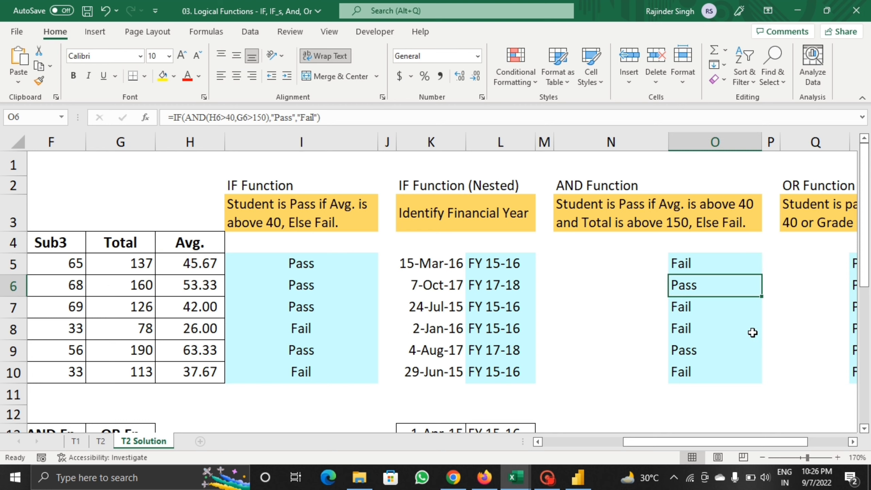
Step: Compare the OR Function rule and its results in column R with the AND/OR scenario table in C13:G17
drag(752, 442, 780, 441)
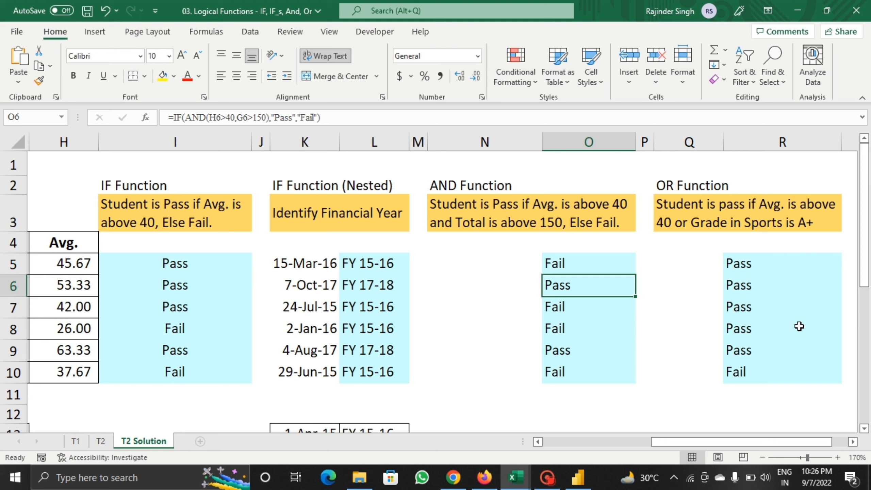
drag(754, 446, 747, 446)
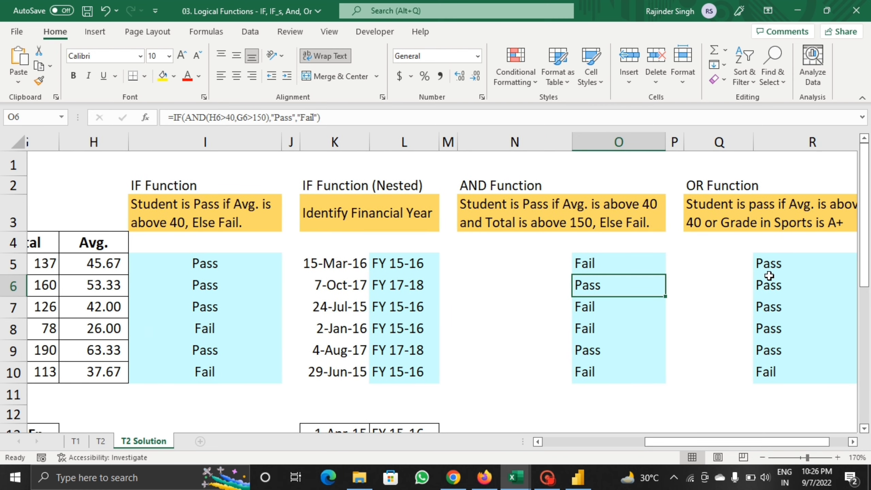
scroll(768, 278, down, 2)
drag(690, 445, 601, 445)
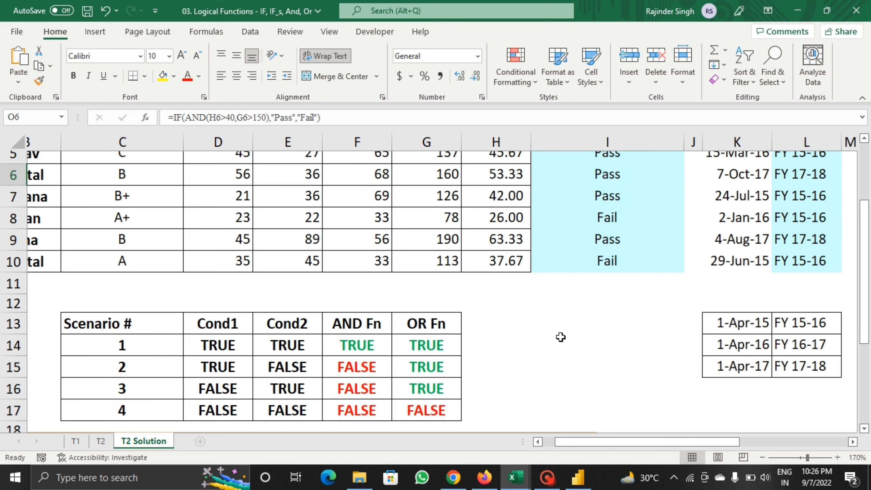
Step: Close the 03. Logical Functions workbook and save its changes
click(845, 15)
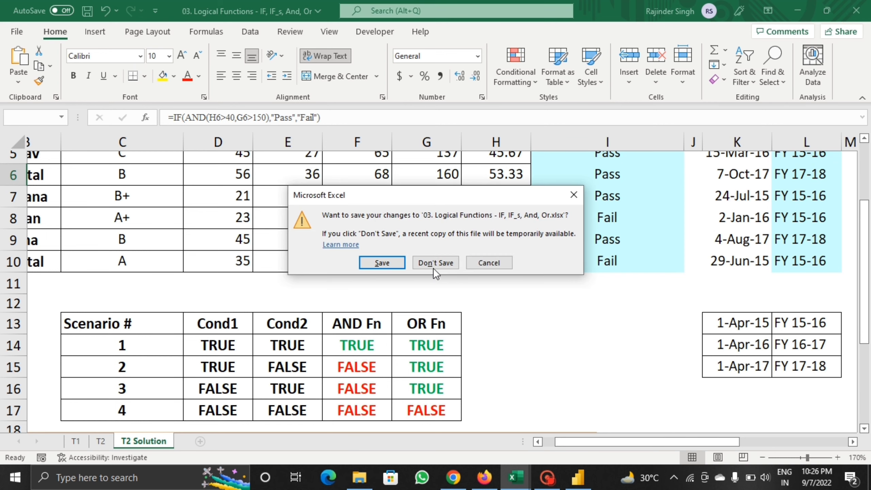
click(392, 263)
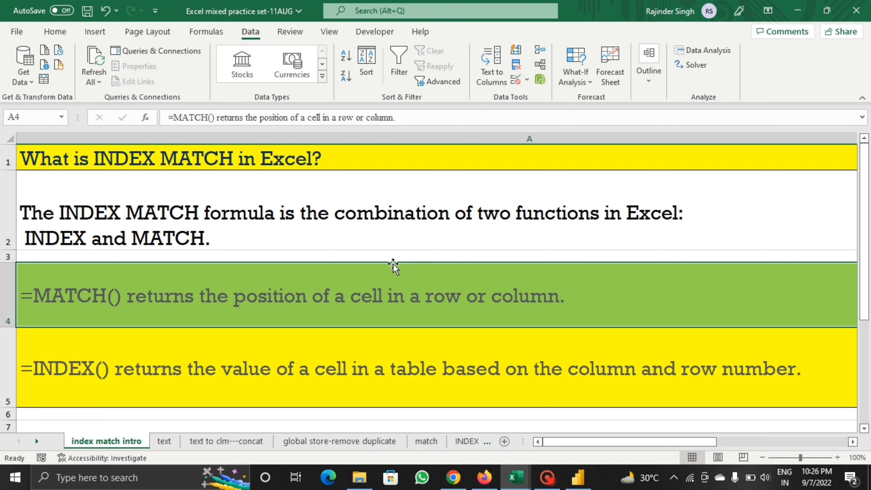
Step: Review the INDEX and MATCH descriptions on the index match intro sheet and open the text sheet
scroll(209, 406, down, 1)
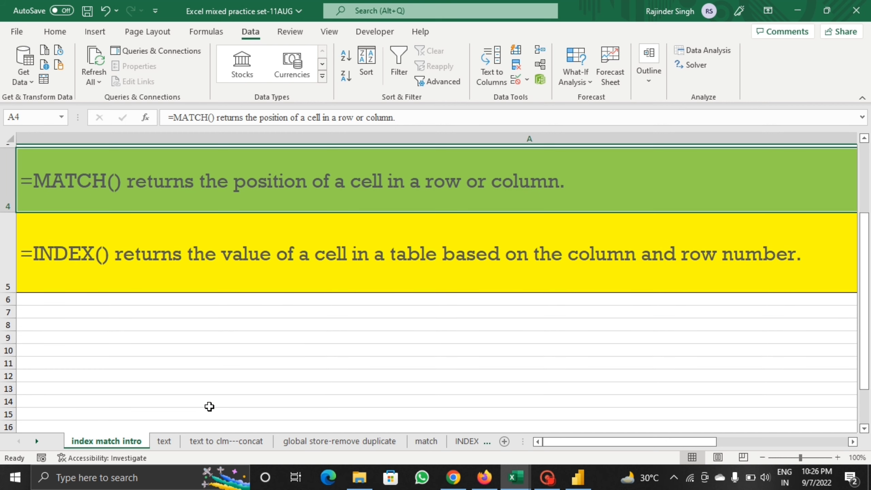
scroll(209, 407, up, 1)
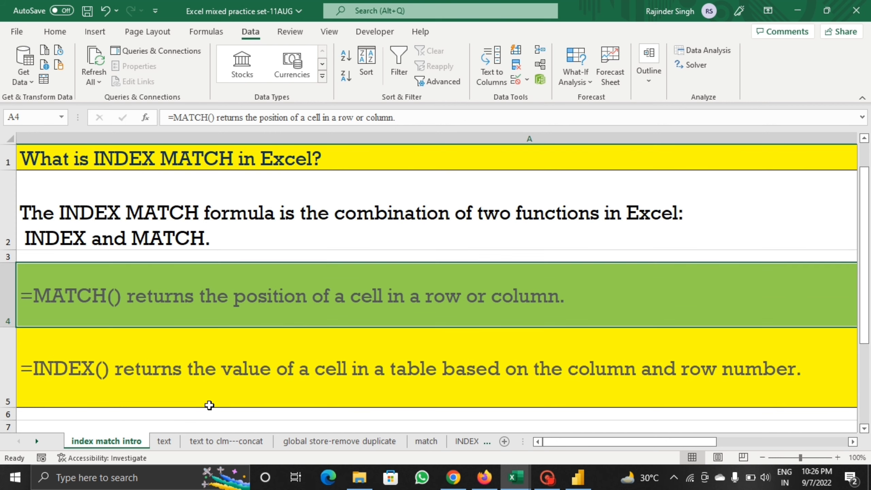
click(165, 442)
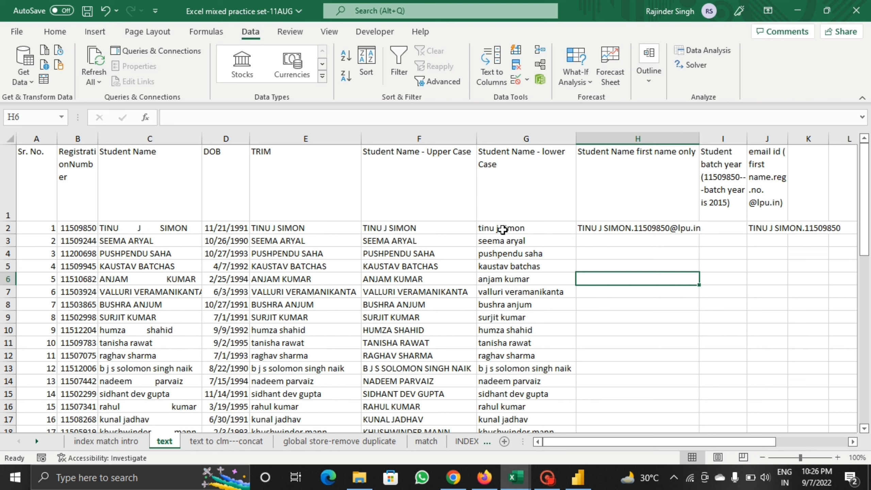
Step: Examine the TRIM formula in cell E2
click(274, 229)
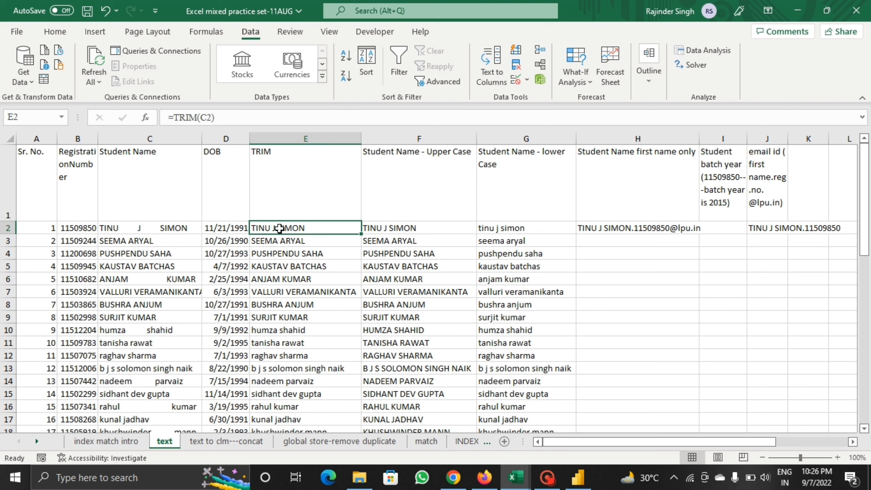
key(F2)
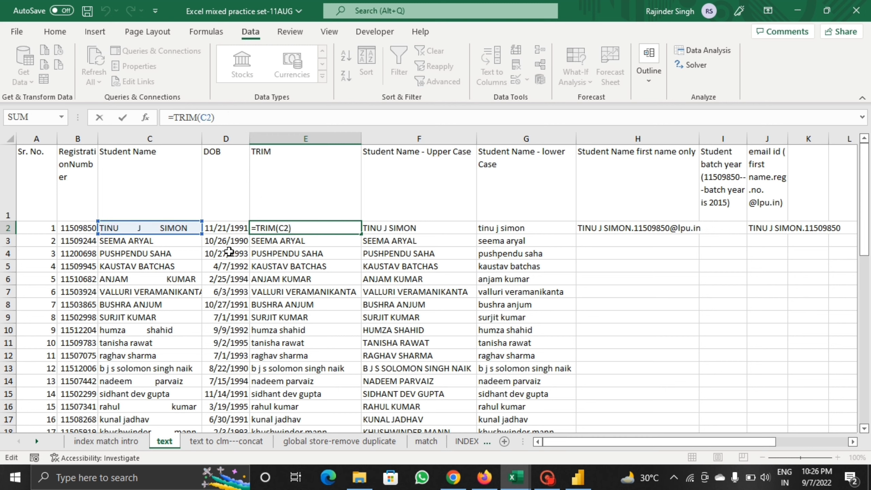
click(230, 245)
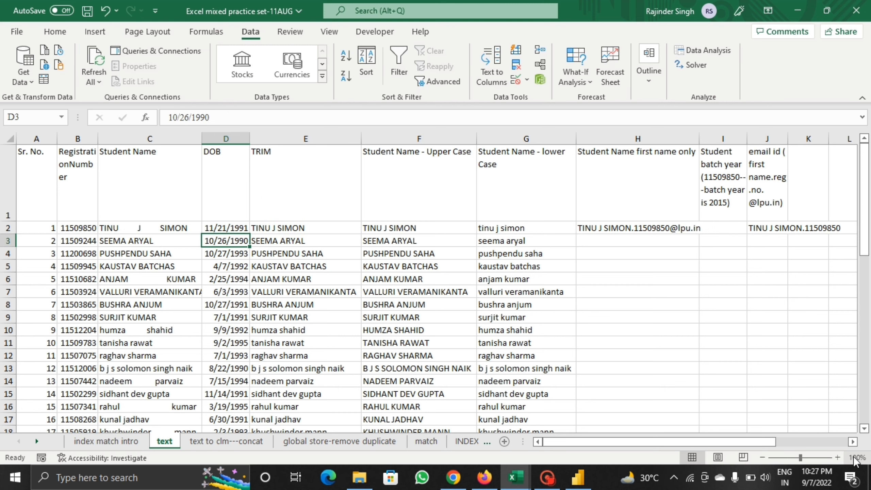
Step: Enlarge the worksheet to 150% and compare the unspaced original name in C2 with the TRIM formula in E2
click(838, 457)
click(838, 458)
click(838, 458)
click(838, 458)
click(838, 458)
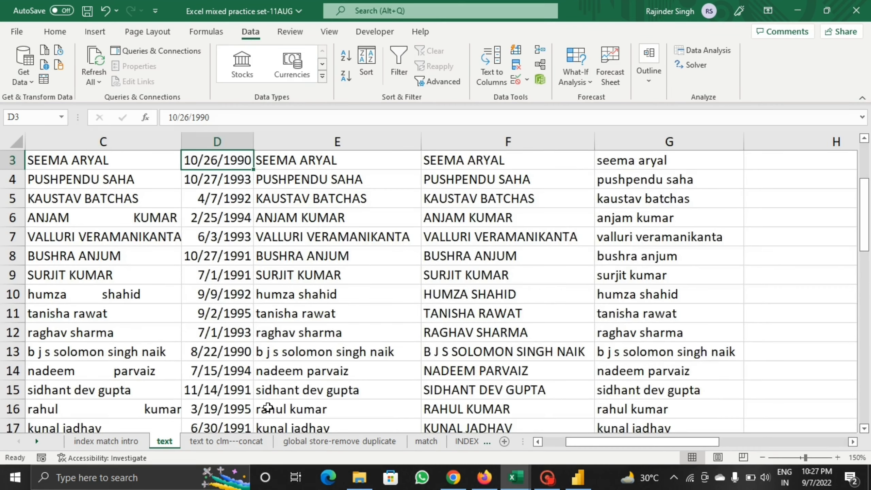
scroll(262, 401, up, 1)
drag(624, 442, 595, 440)
click(214, 278)
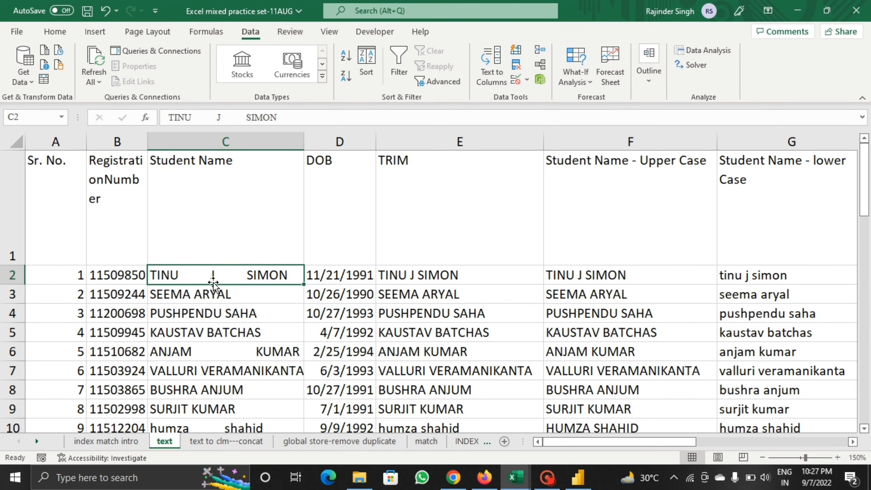
click(419, 276)
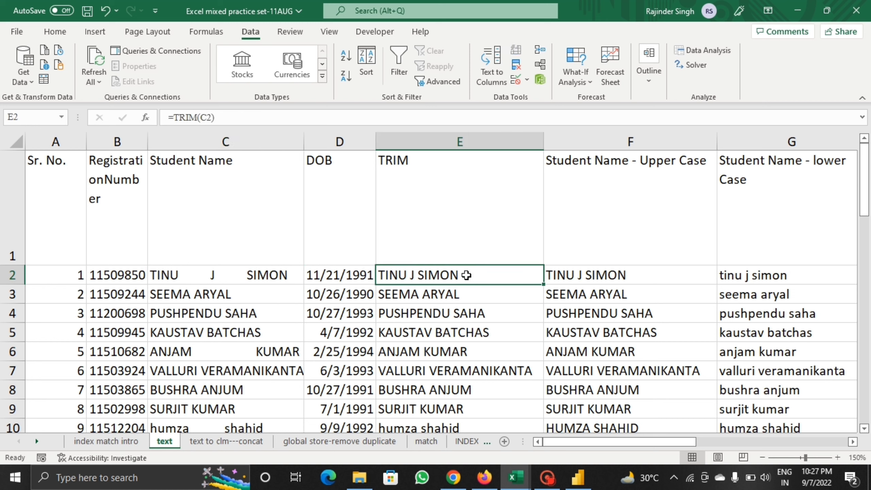
double_click(467, 276)
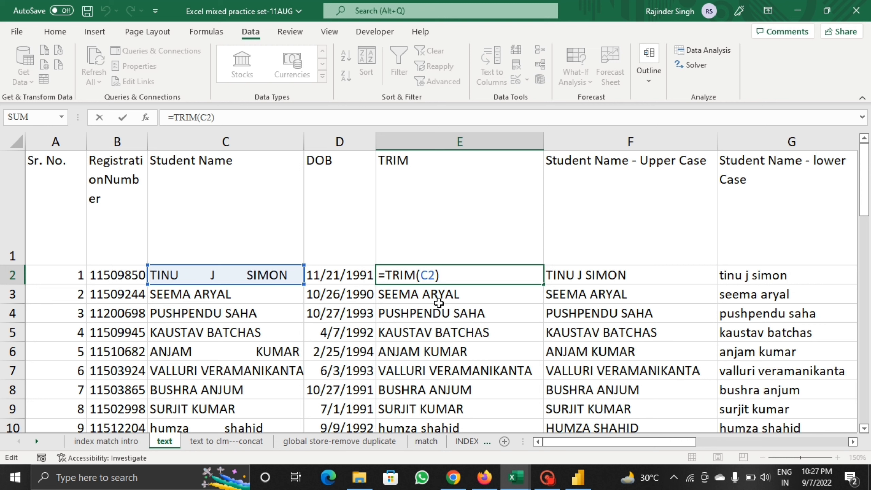
key(Return)
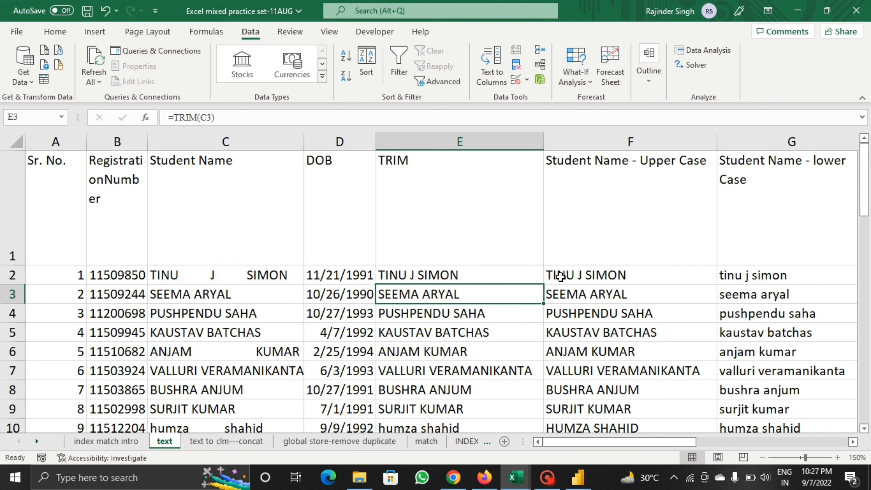
Step: Review the UPPER formula in F2 and the LOWER formula in G2
click(560, 277)
double_click(648, 278)
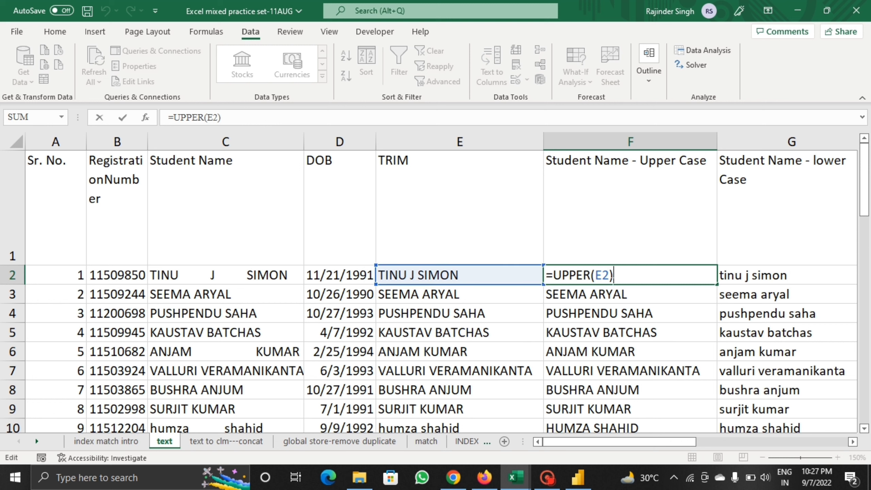
key(Return)
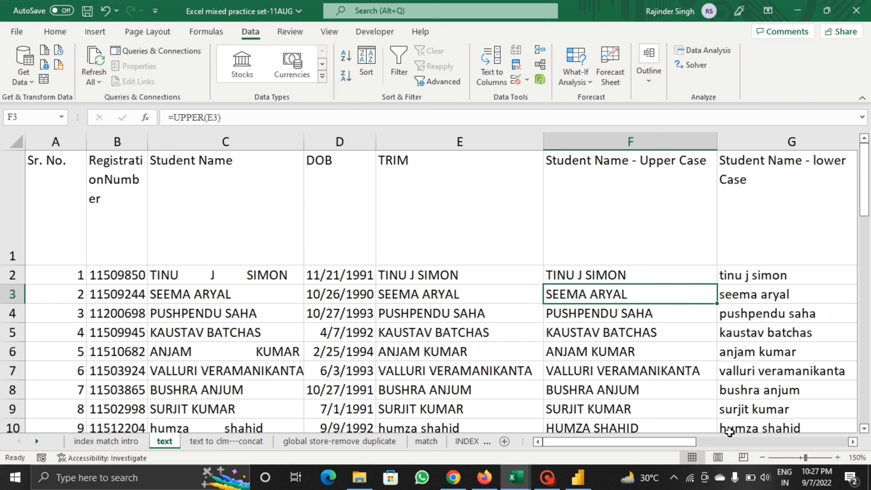
drag(694, 443, 719, 446)
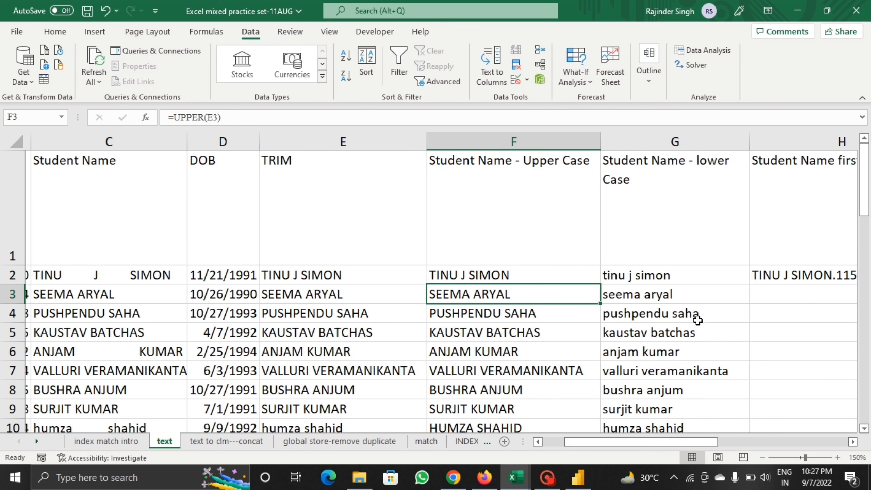
double_click(685, 276)
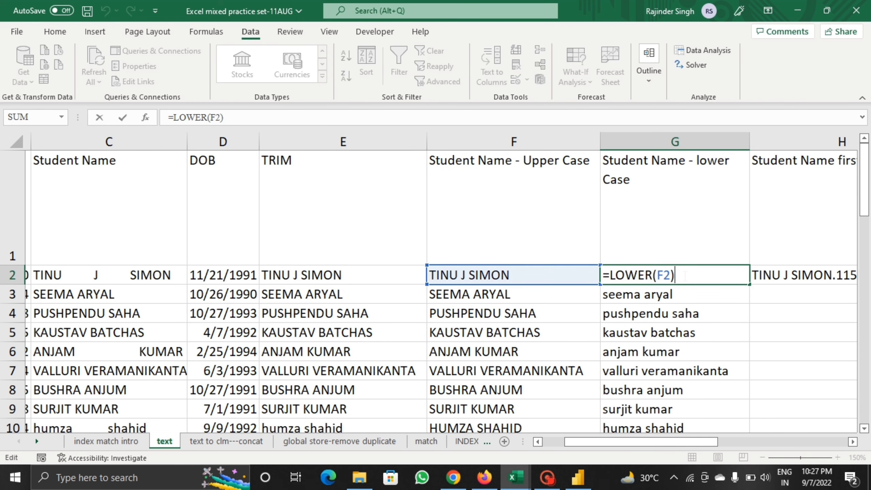
key(Return)
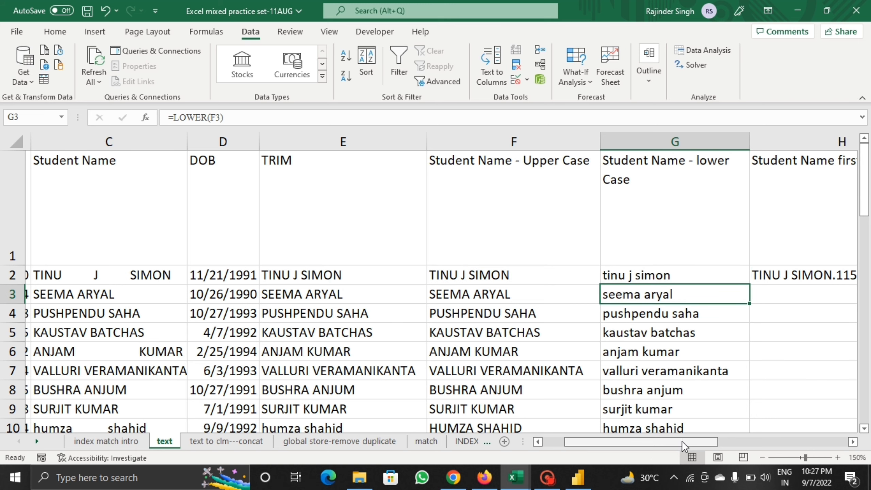
Step: Examine the CONCATENATE formula in J2 and trace its references to the upper-case name in F2 and the registration number in B2
drag(683, 446, 759, 447)
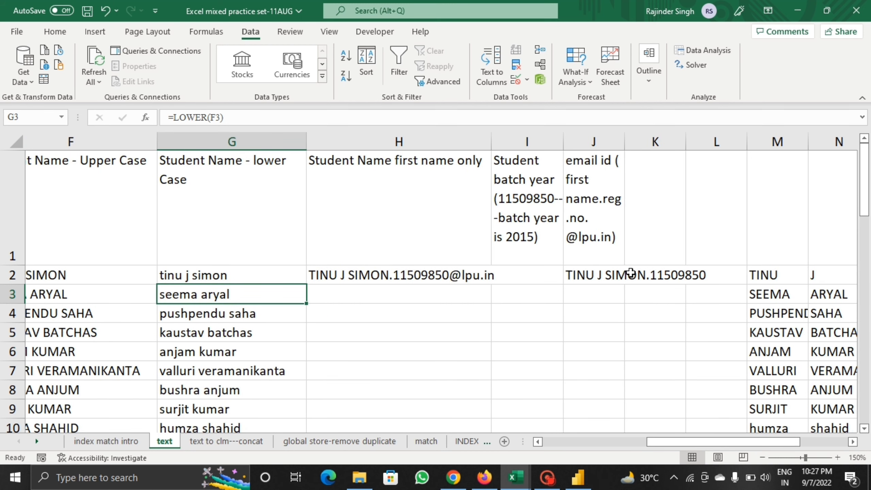
click(633, 274)
click(606, 274)
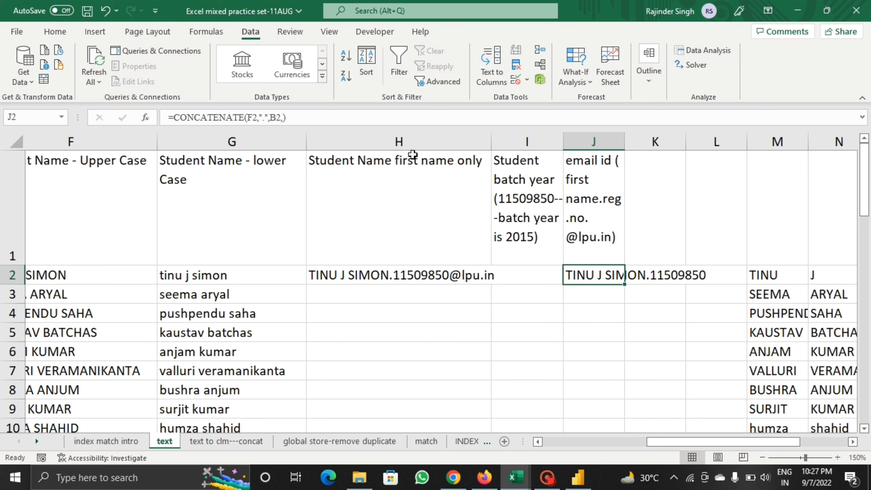
click(328, 123)
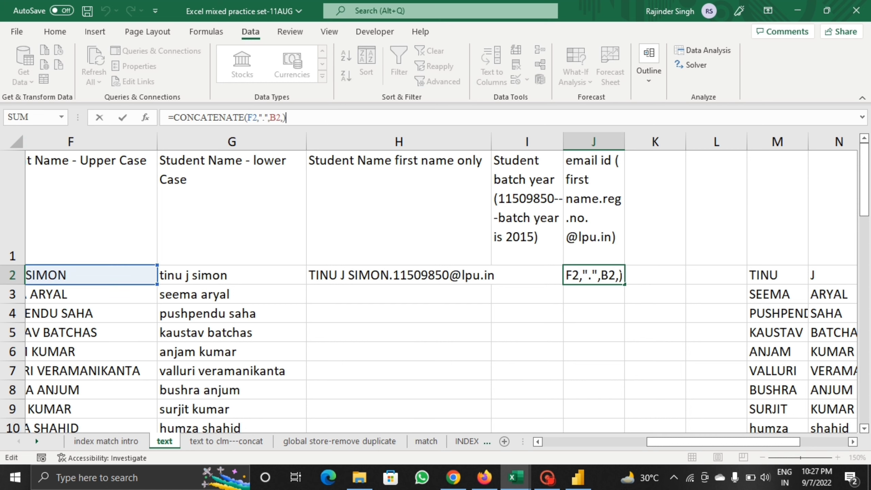
double_click(622, 276)
click(630, 275)
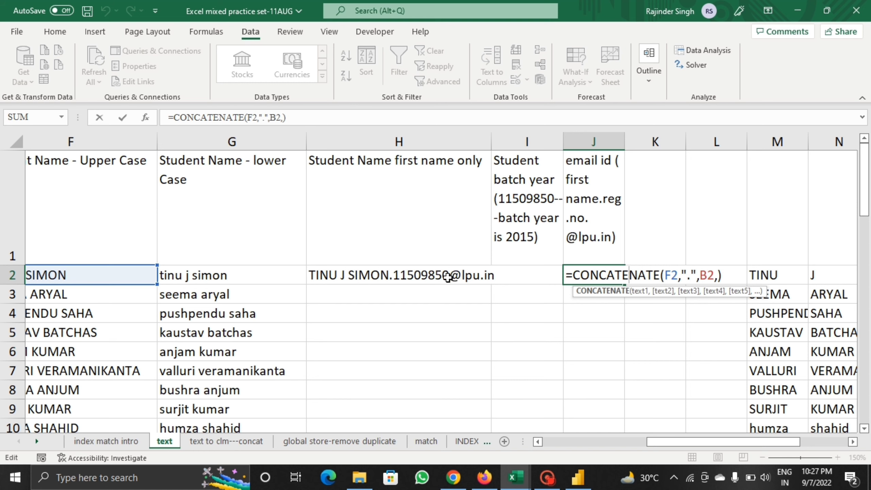
mouse_move(648, 443)
mouse_down()
mouse_move(568, 444)
mouse_move(648, 446)
mouse_up()
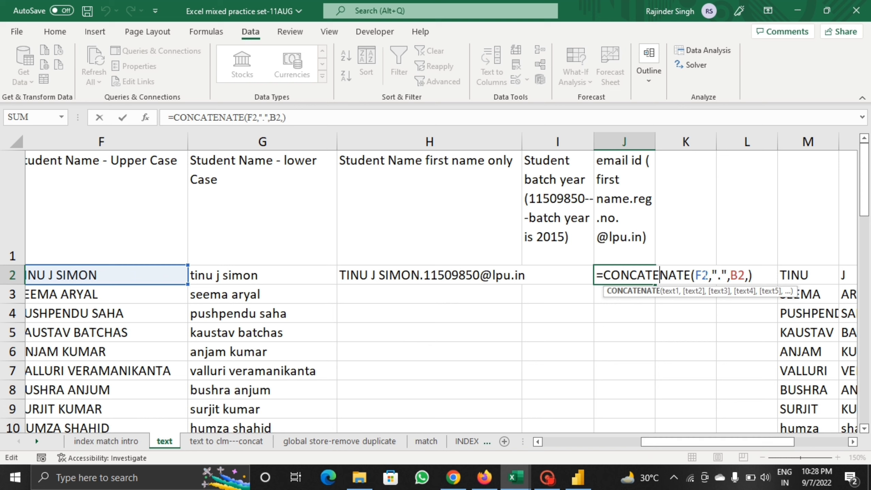
drag(698, 445, 599, 443)
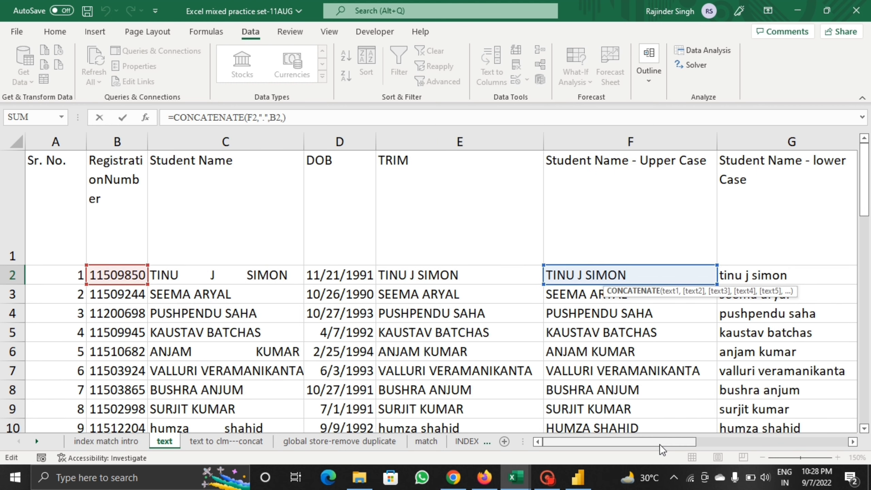
drag(663, 442, 808, 440)
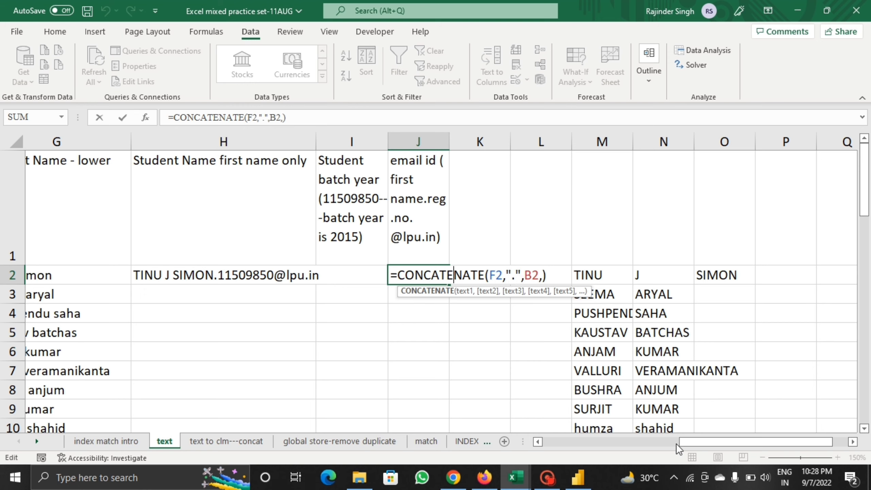
drag(690, 439, 553, 438)
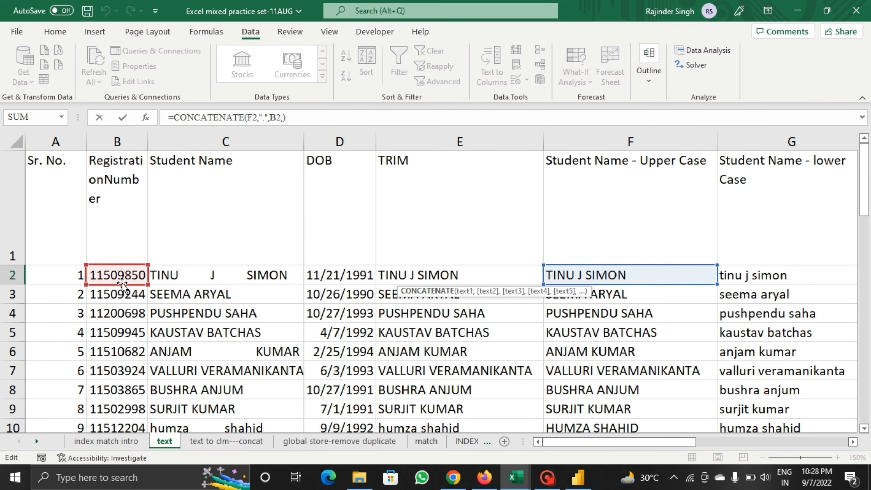
drag(631, 440, 769, 441)
key(Return)
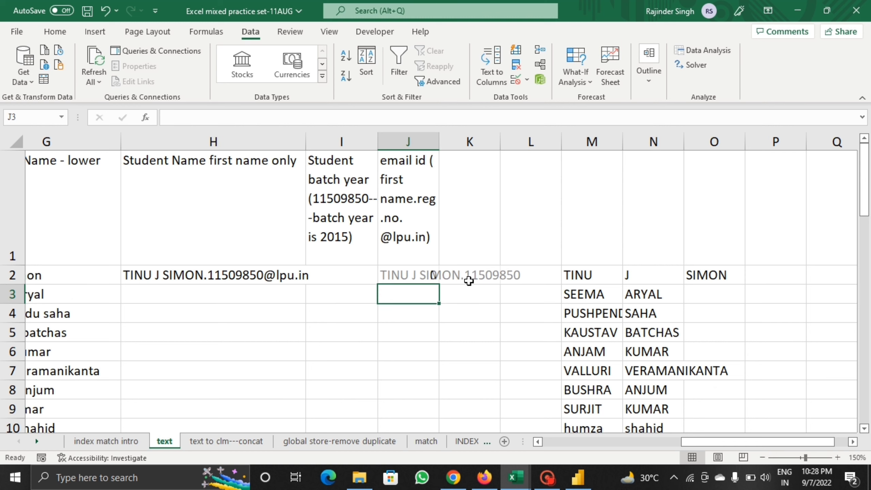
click(422, 268)
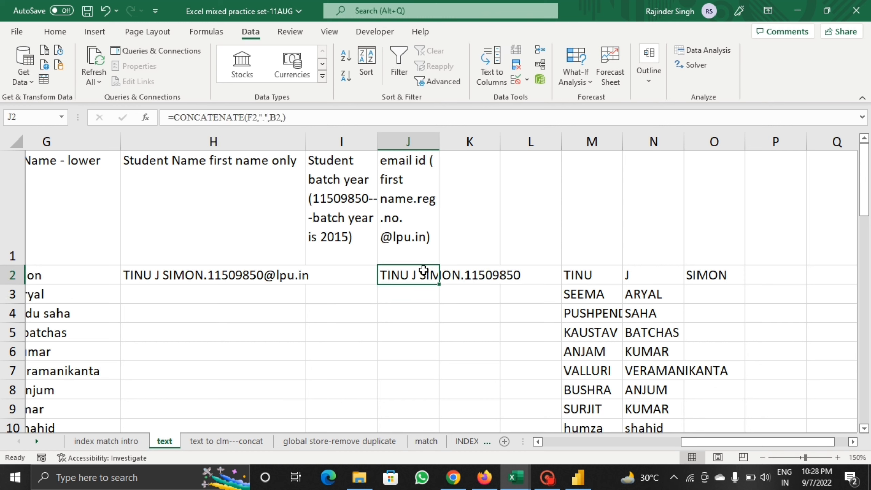
double_click(422, 269)
double_click(429, 275)
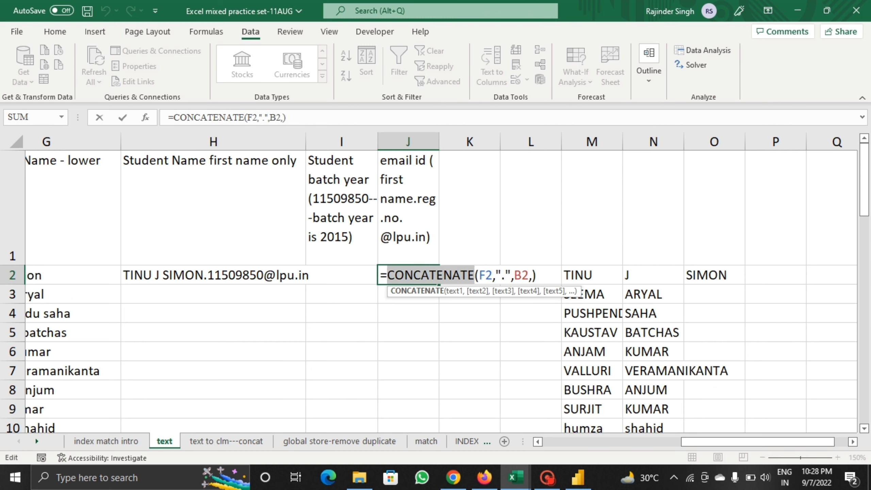
click(537, 275)
click(532, 275)
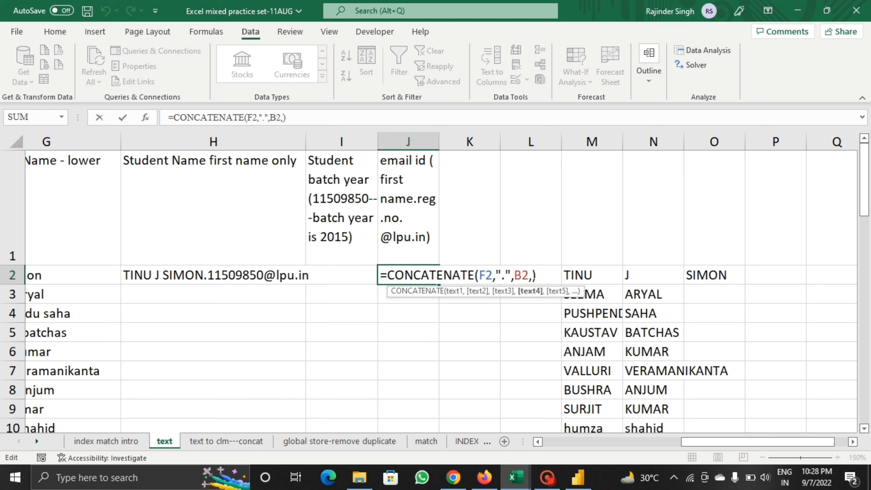
text("@)
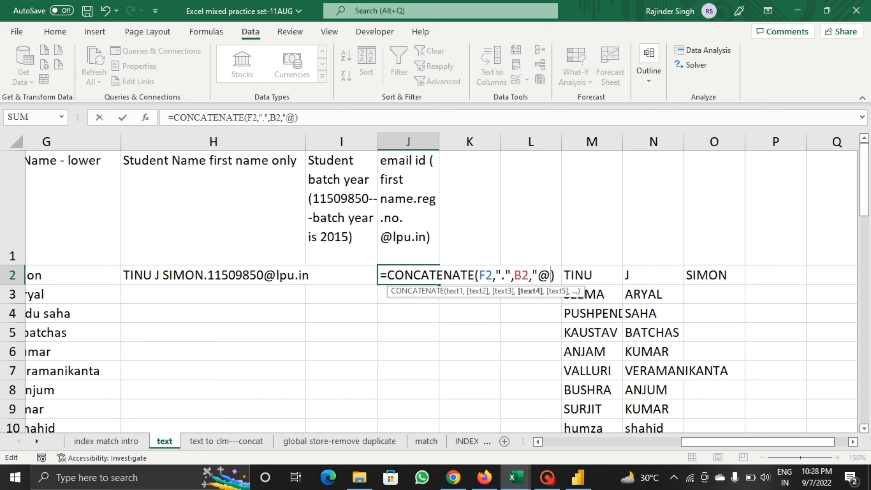
text(lpu.c)
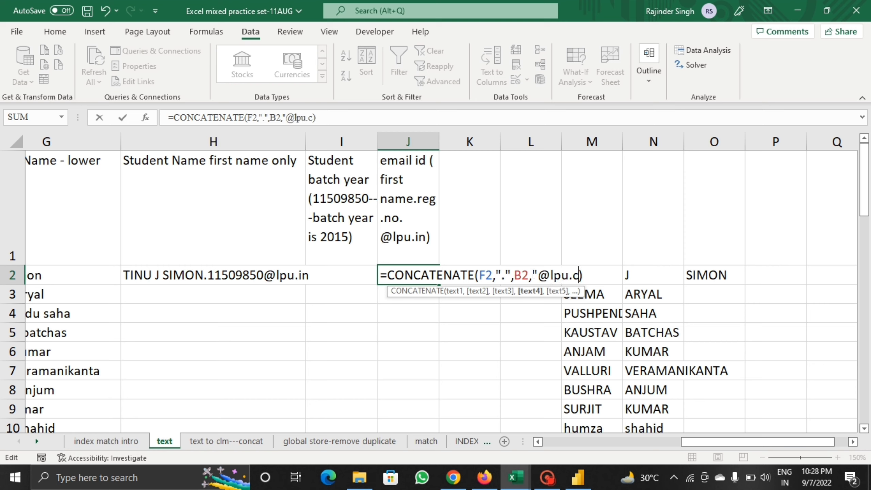
text(o.in")
key(Return)
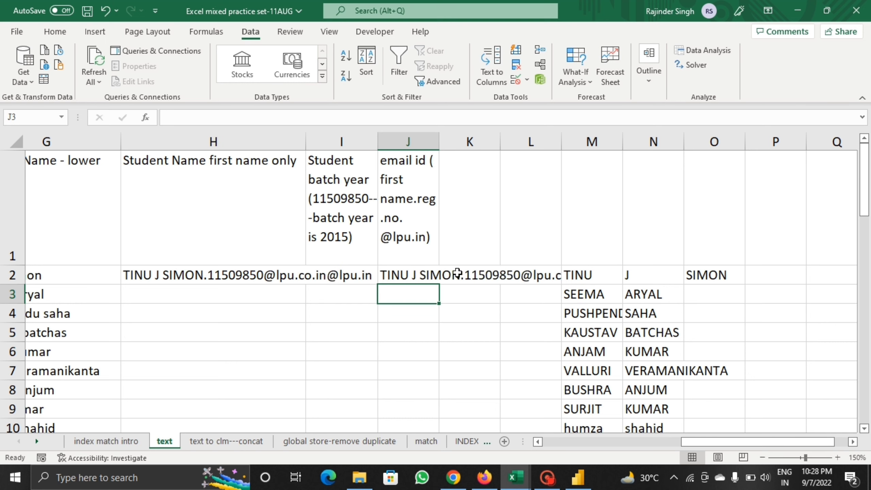
Step: Fill the email formula from J2 down to J5 and fit column J's width to its contents
click(413, 276)
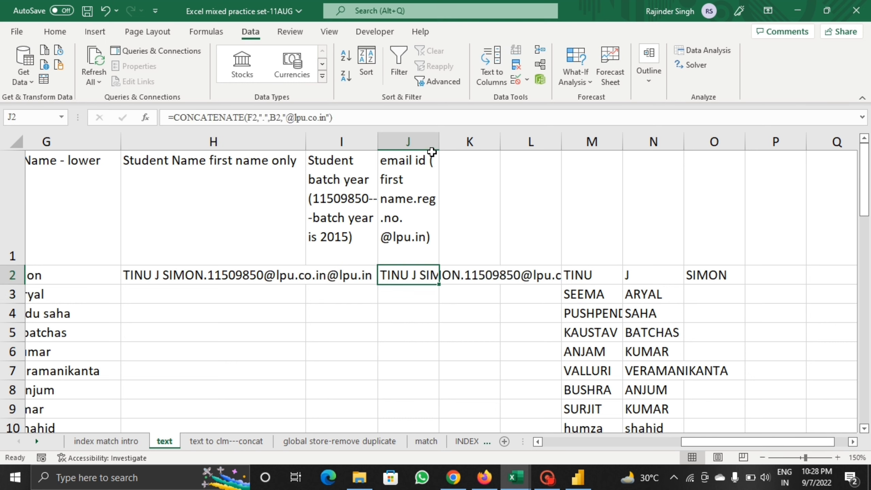
double_click(440, 142)
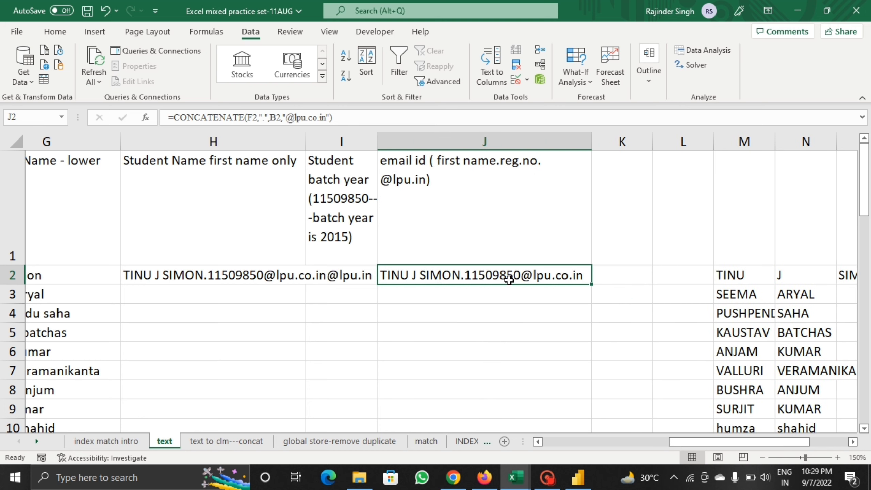
click(531, 295)
click(535, 275)
drag(591, 284, 597, 331)
click(632, 308)
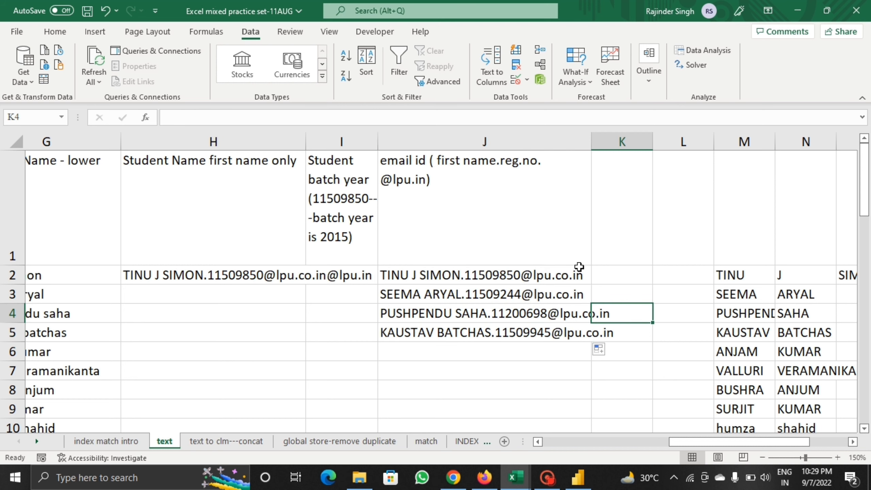
double_click(592, 141)
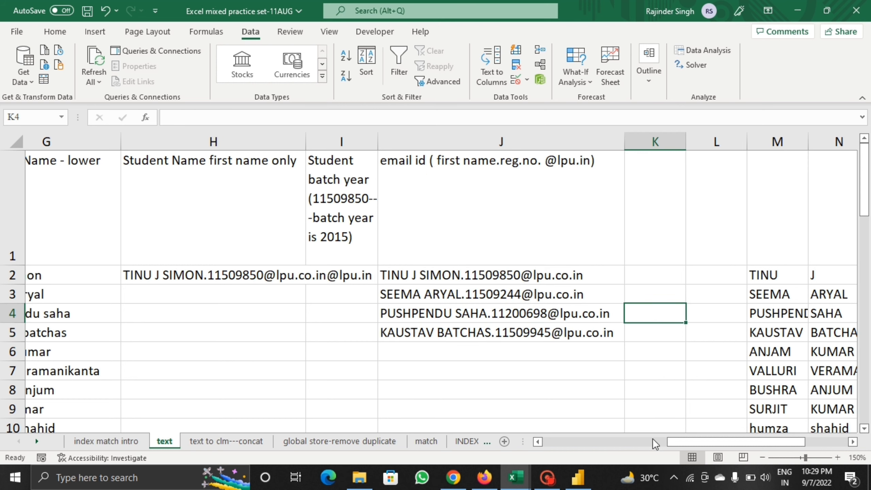
Step: Clear the split name parts from cells M2:O10
drag(677, 441, 730, 442)
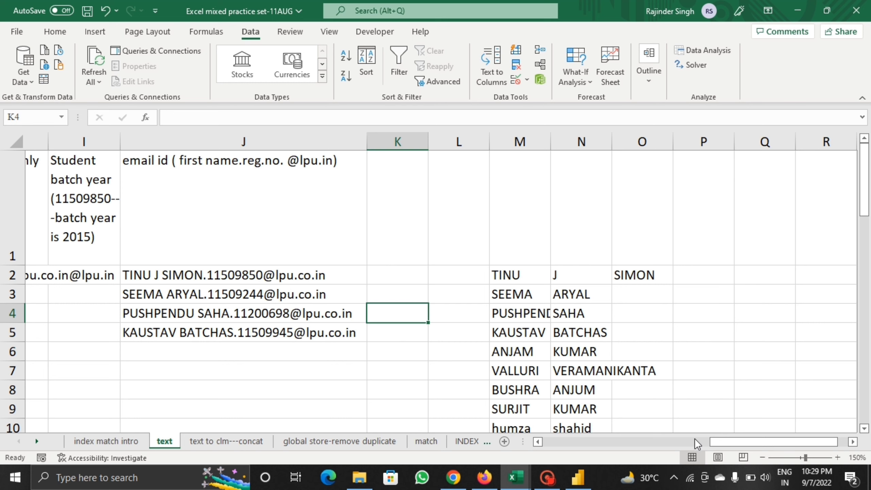
drag(733, 440, 717, 440)
drag(609, 274, 730, 423)
key(Delete)
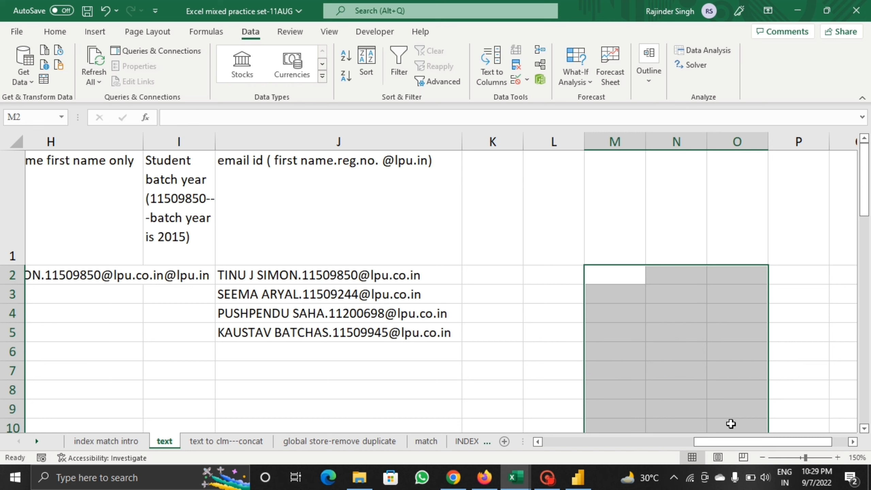
click(530, 327)
click(733, 429)
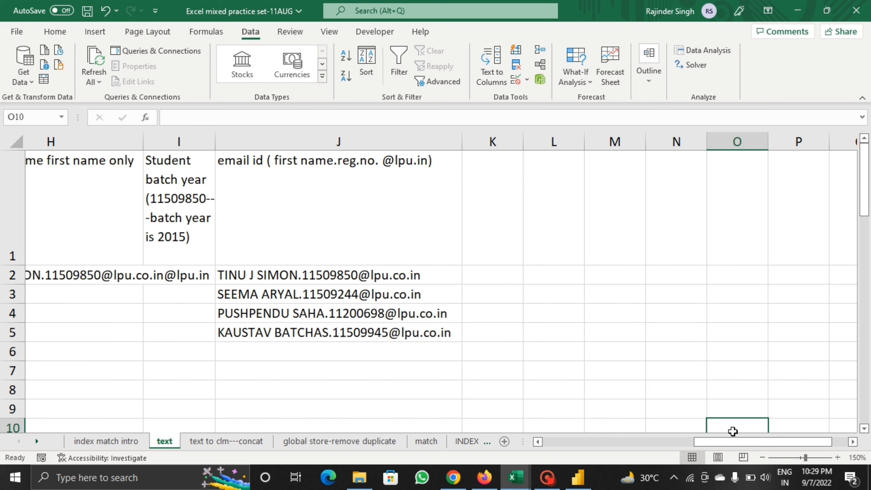
Step: Run Text to Columns on the student names in C2:C6 as Fixed width, keeping the suggested column break
drag(733, 442, 580, 442)
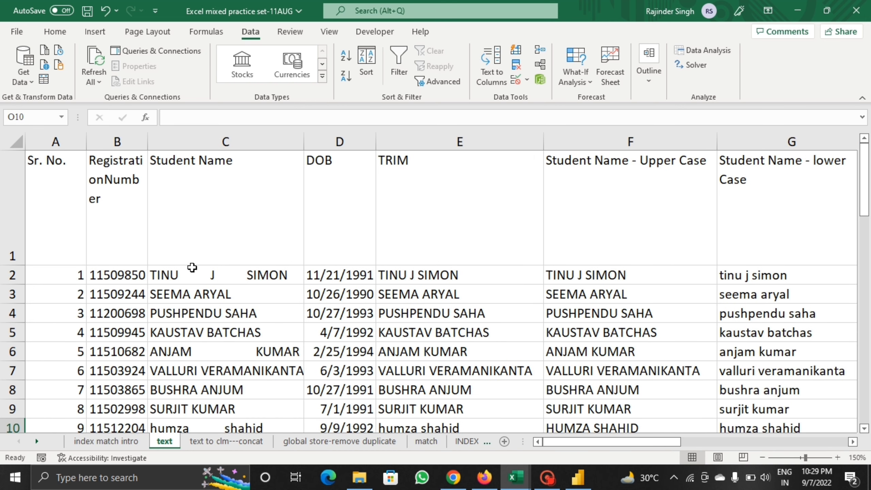
click(190, 278)
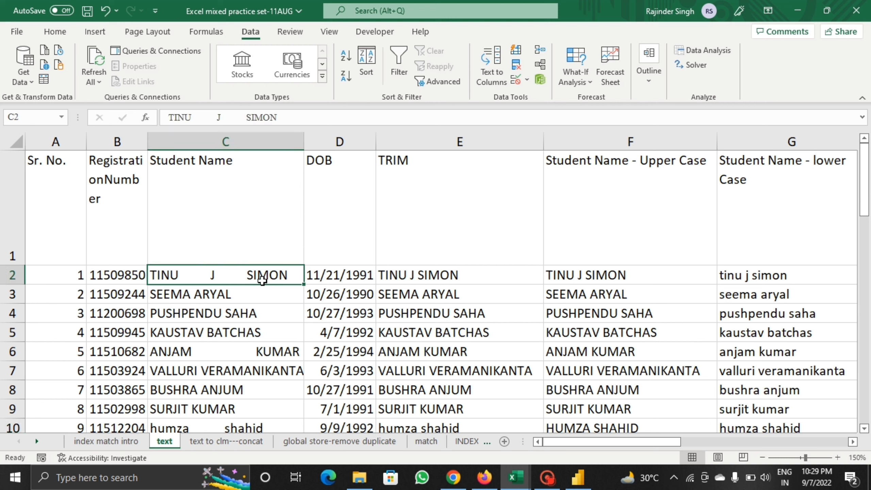
click(189, 300)
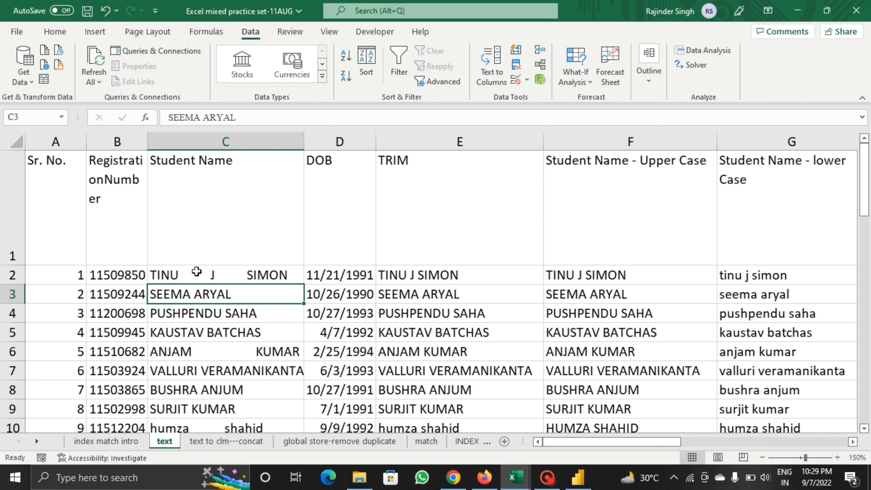
drag(194, 275, 194, 350)
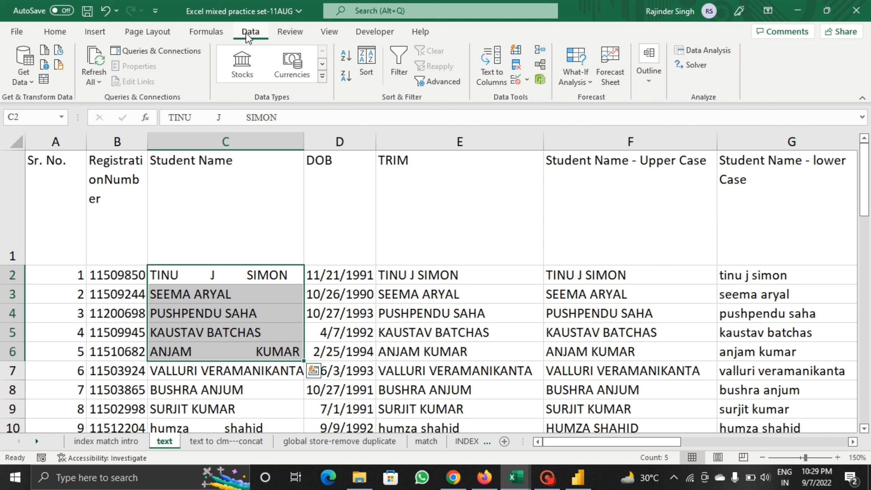
click(501, 69)
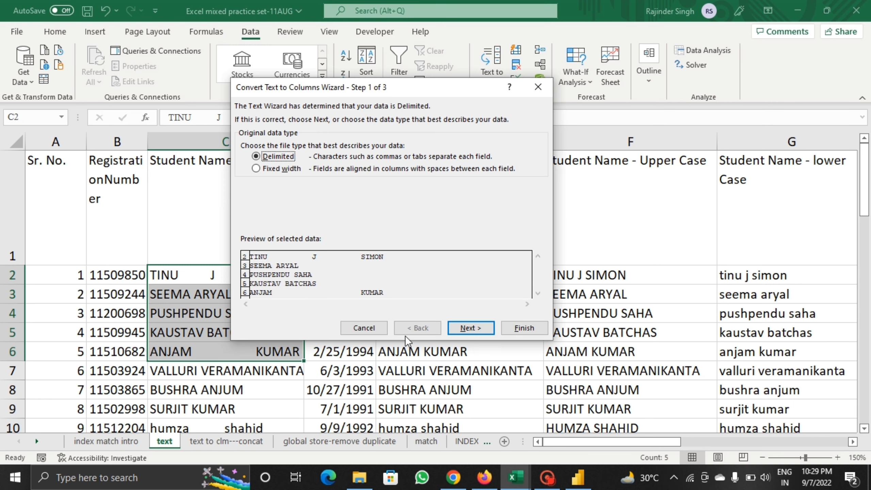
click(274, 167)
click(468, 329)
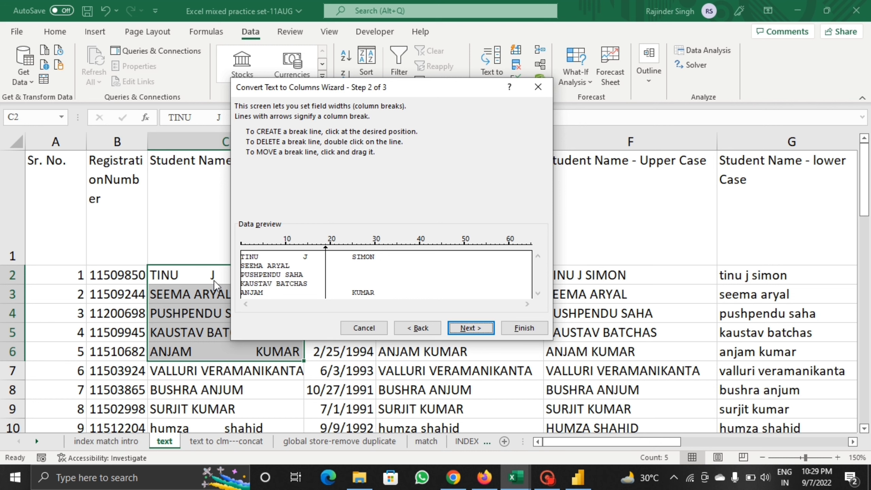
drag(398, 91, 484, 86)
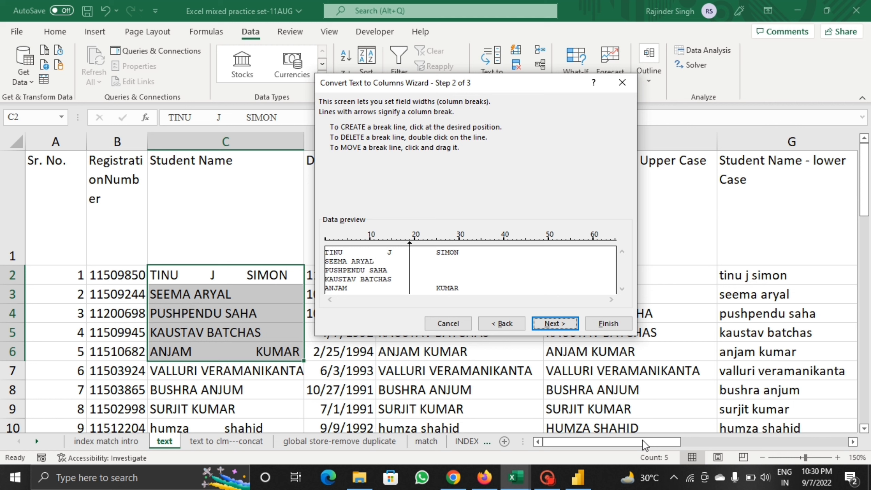
click(553, 326)
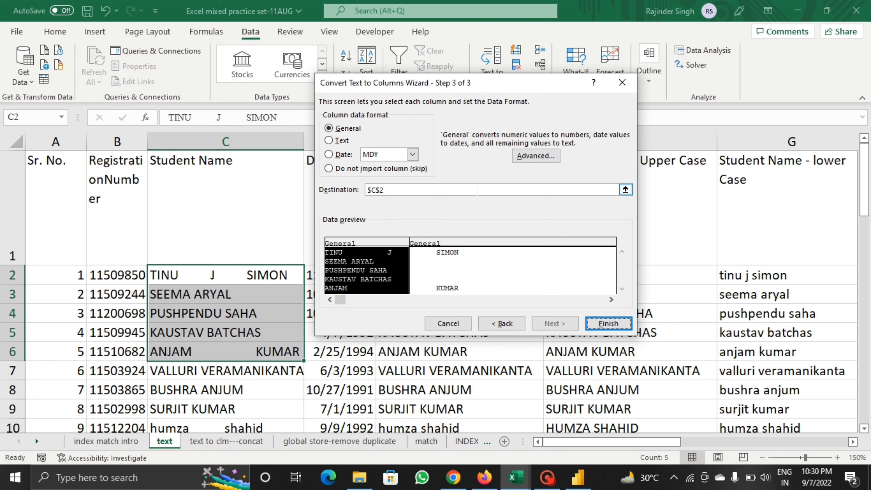
Step: Set the split's destination to K2 and the first column's data format to Text, and complete the conversion
click(468, 191)
key(BackSpace)
key(BackSpace)
key(BackSpace)
key(BackSpace)
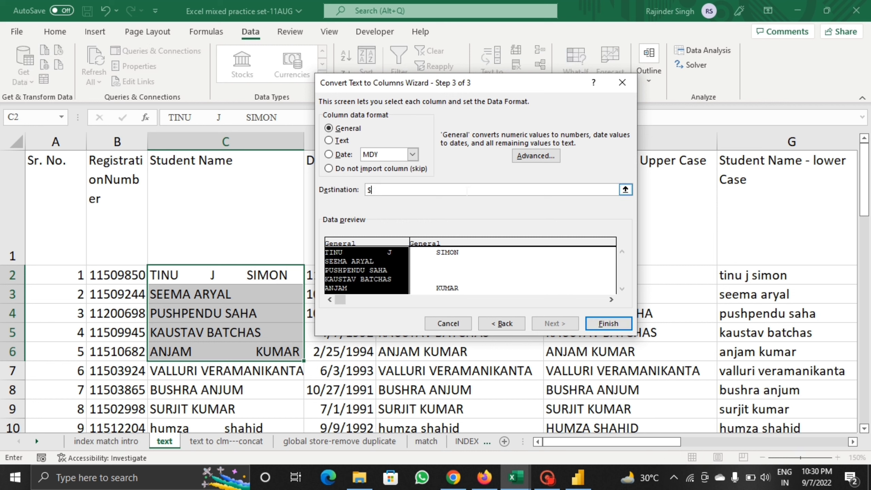
click(820, 283)
key(Right)
key(Right)
key(Right)
key(Right)
key(Right)
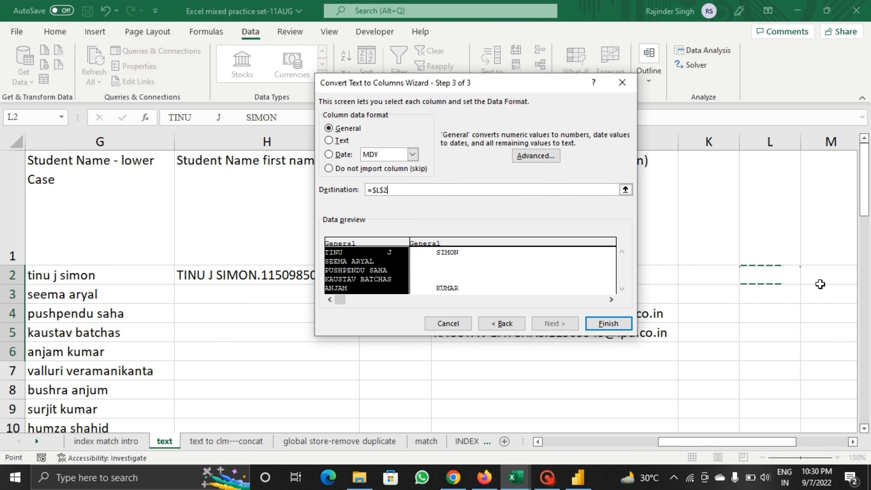
key(Left)
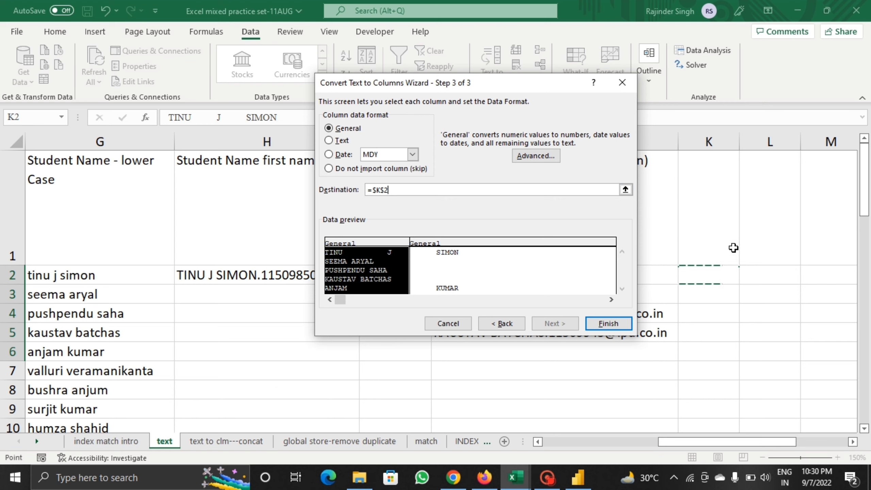
click(330, 140)
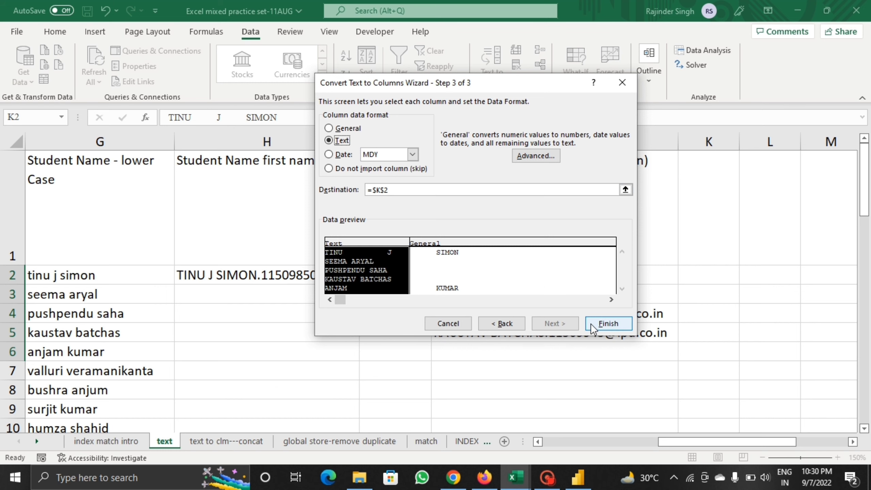
click(601, 323)
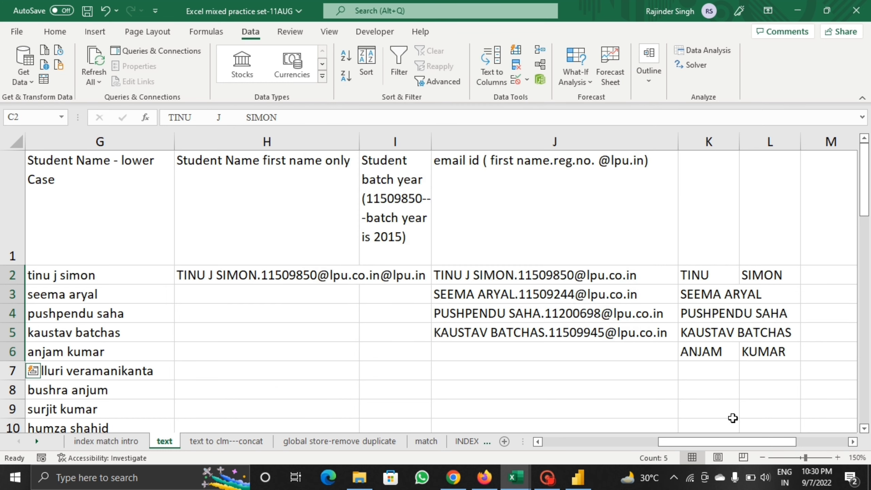
Step: Fit column K's width to its contents and inspect the split names in K2, L2 and K3
drag(725, 439, 753, 439)
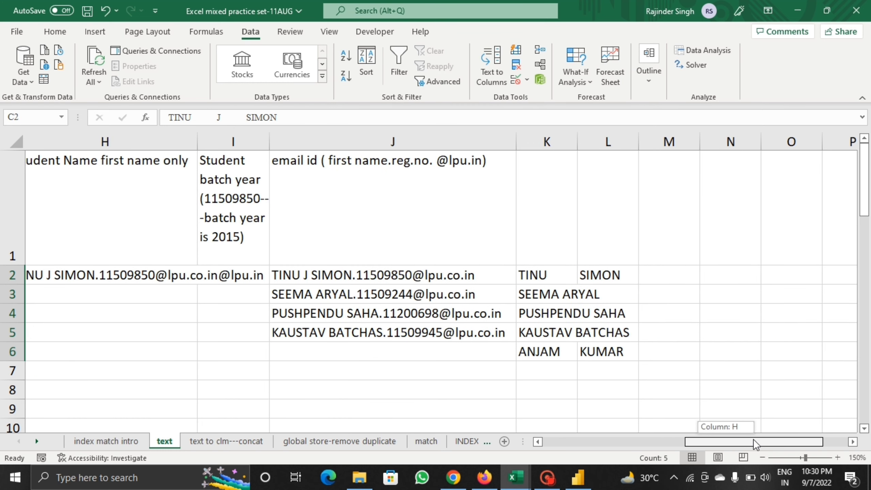
double_click(573, 141)
click(575, 277)
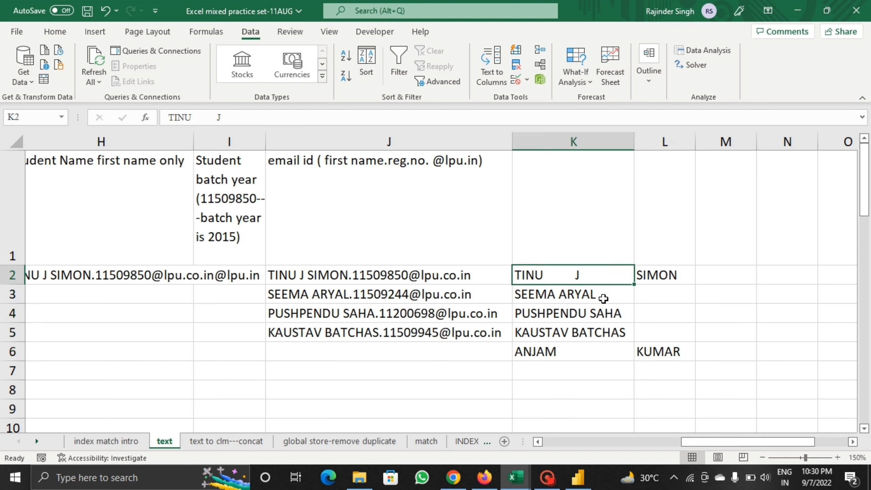
click(646, 277)
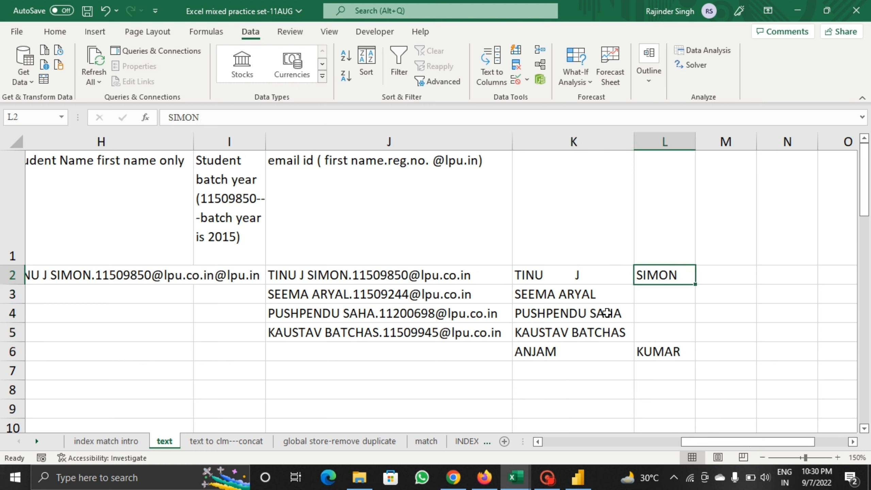
click(599, 294)
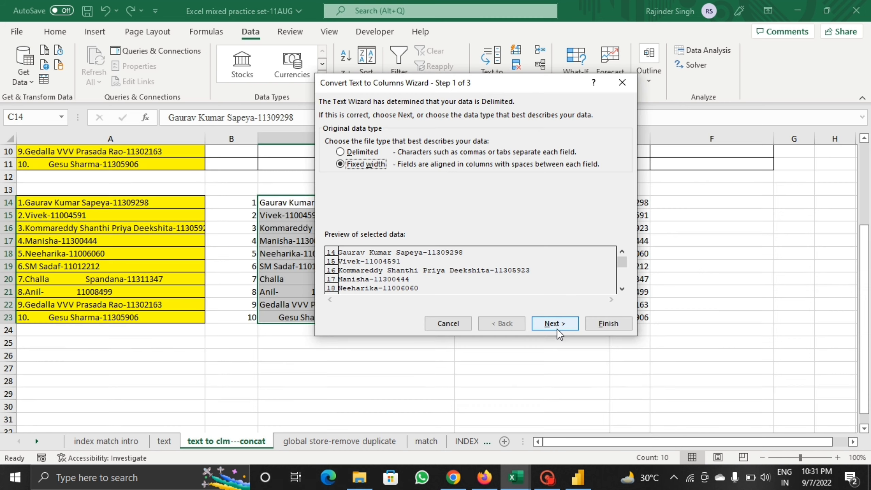
Step: Try to split C14:C23 as Fixed width without column breaks, using the Text data format and destination B25
click(555, 324)
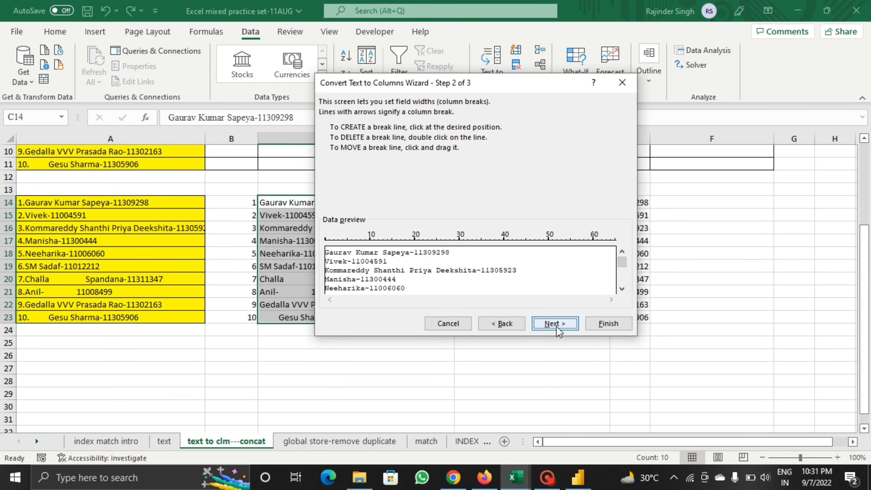
click(557, 325)
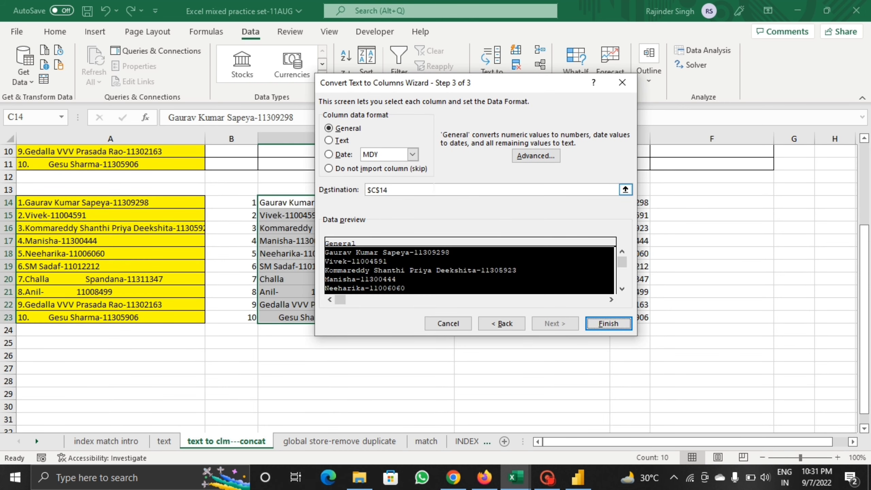
click(337, 141)
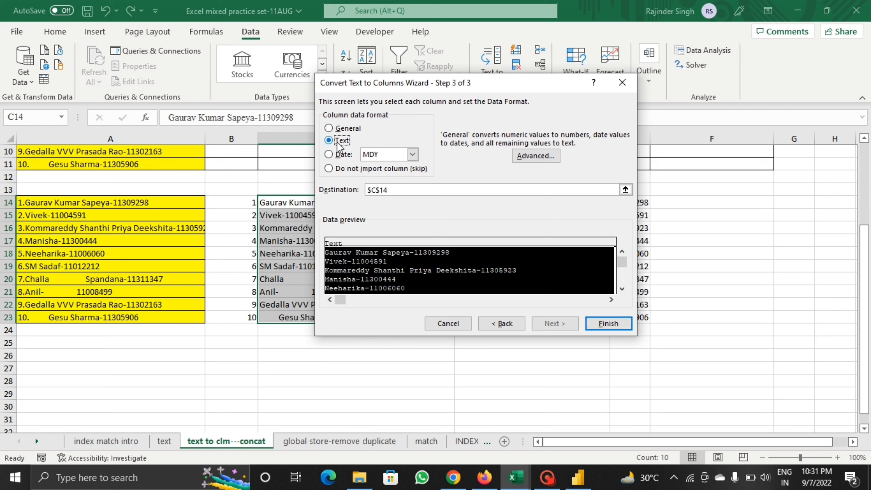
click(411, 193)
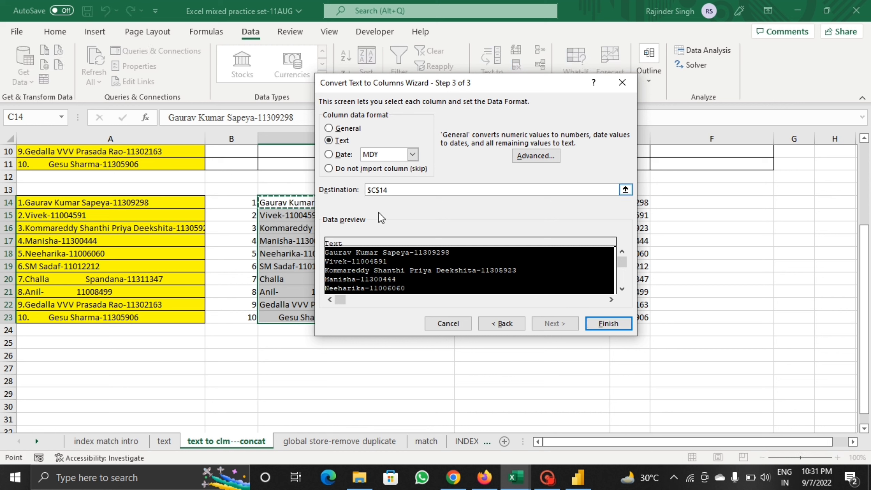
key(BackSpace)
key(BackSpace)
key(BackSpace)
key(BackSpace)
key(BackSpace)
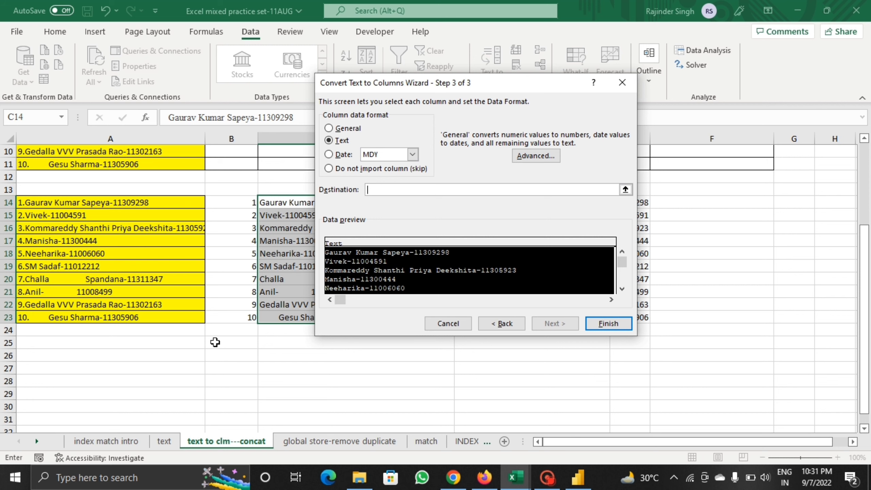
click(214, 344)
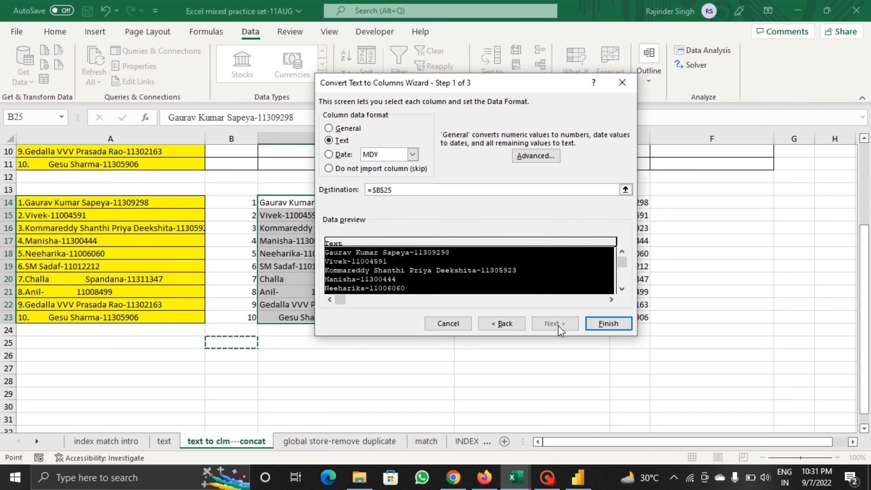
click(609, 324)
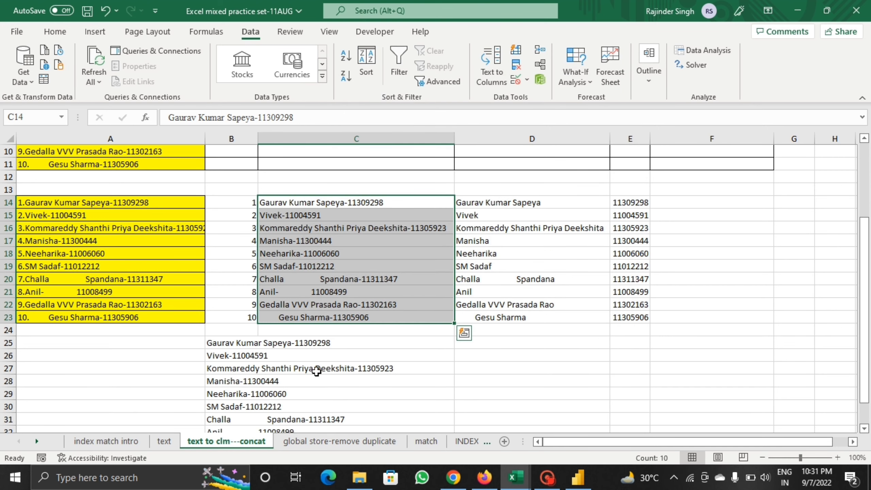
Step: Undo the Text to Columns output placed from B25 down
scroll(263, 371, down, 1)
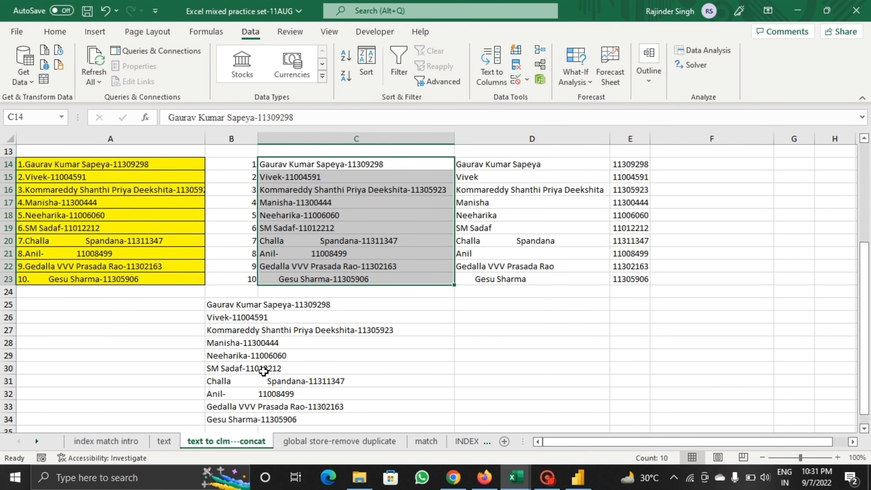
key(ctrl+z)
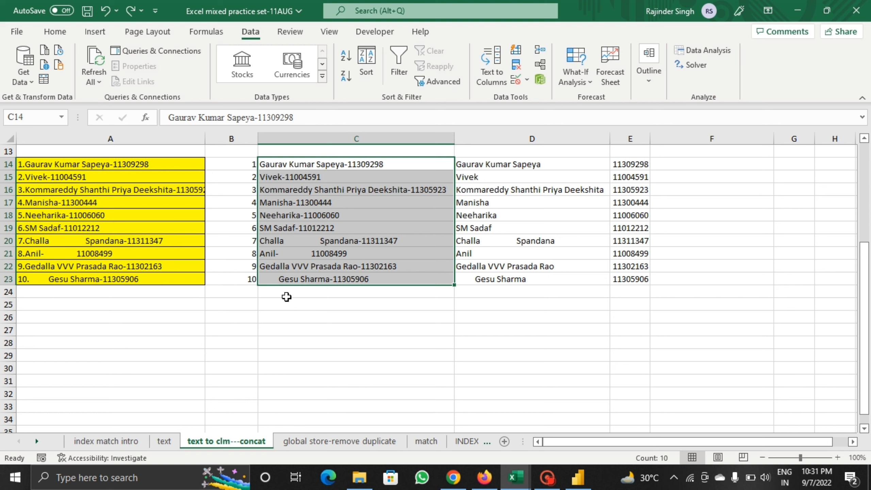
click(305, 269)
Step: Start Text to Columns on the yellow list in A14:A23 and choose Delimited as the data type
drag(139, 167, 134, 280)
click(496, 65)
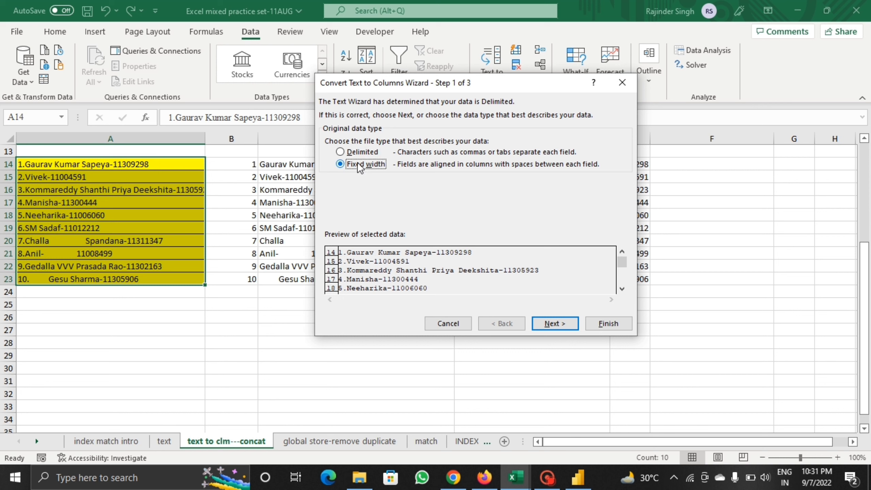
click(549, 325)
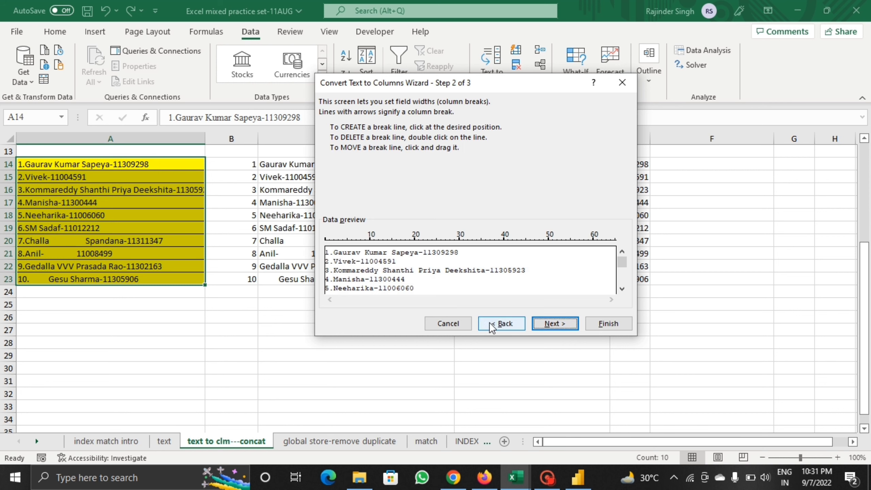
click(503, 324)
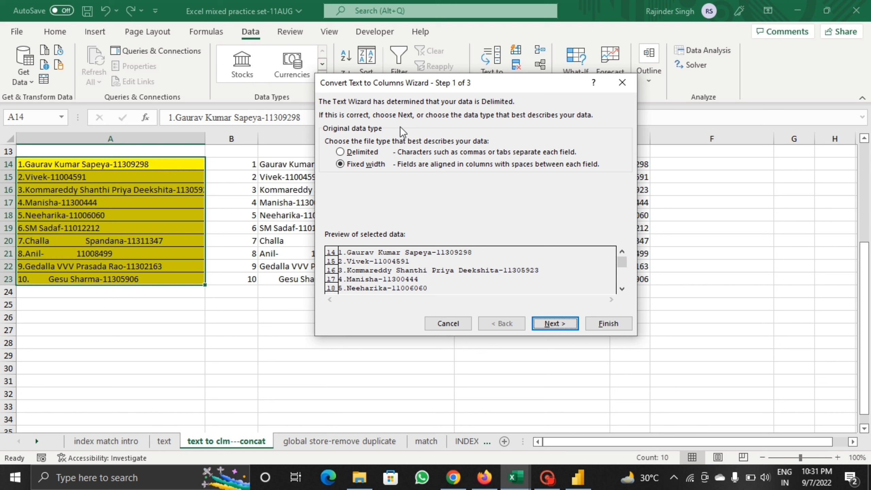
click(343, 152)
click(555, 324)
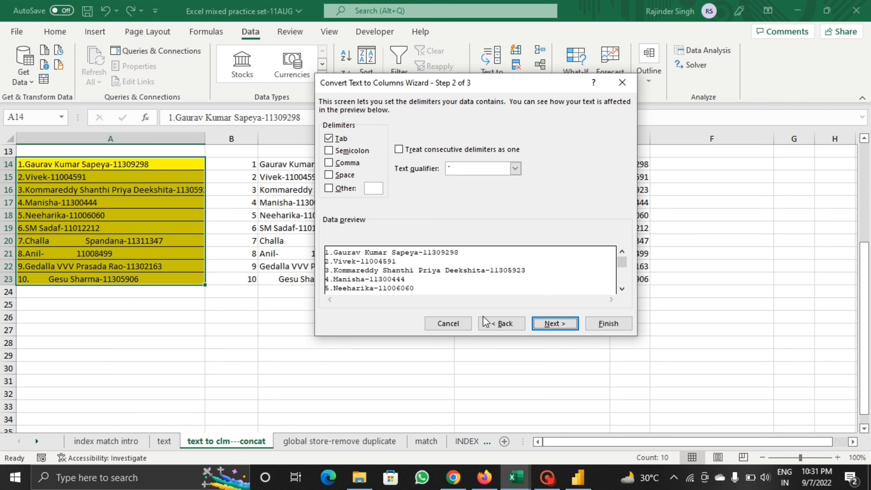
click(497, 323)
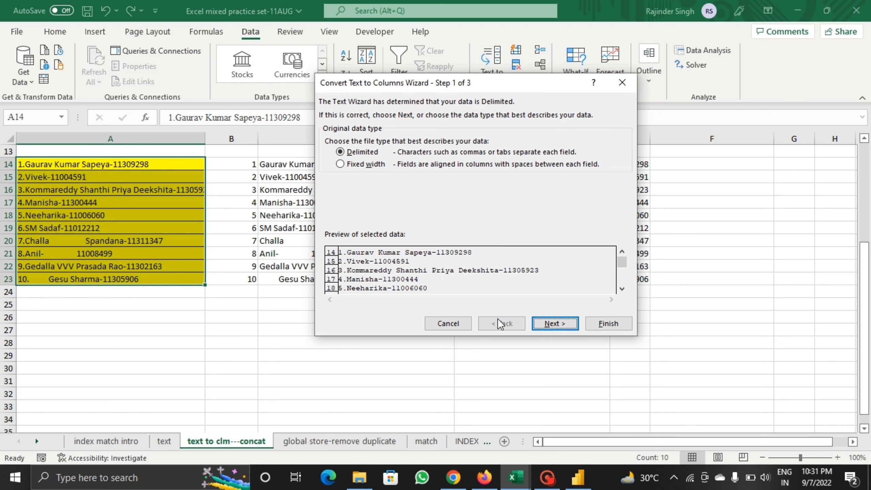
click(556, 322)
Step: Add Space and the custom character "." to the delimiters, leave Semicolon and Comma off, and proceed to the column data format settings
click(328, 176)
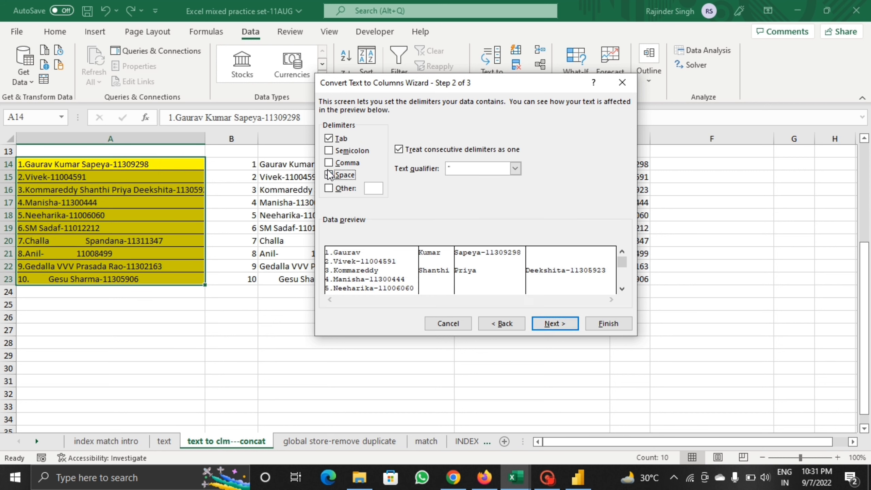
click(331, 163)
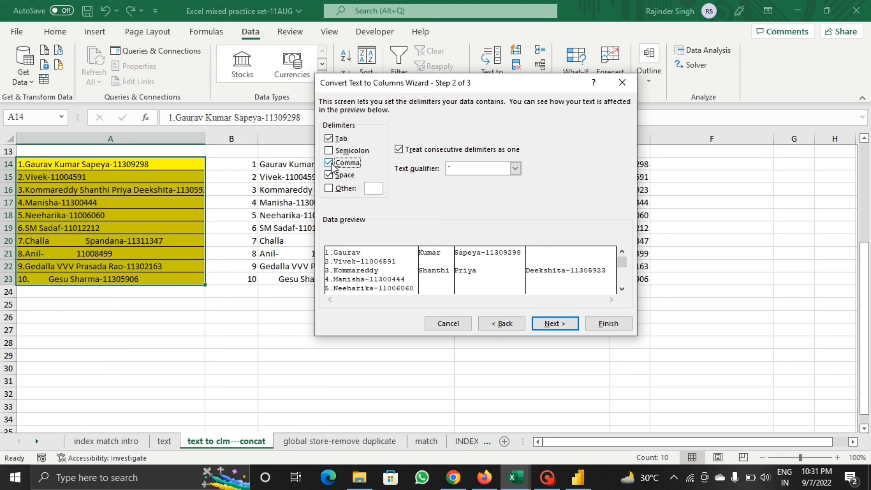
click(336, 190)
text(.)
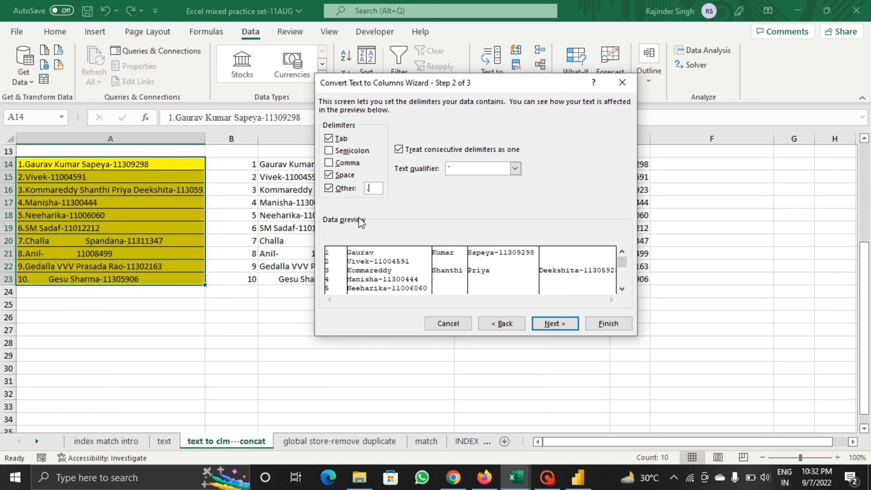
click(335, 150)
click(335, 151)
click(334, 161)
click(552, 325)
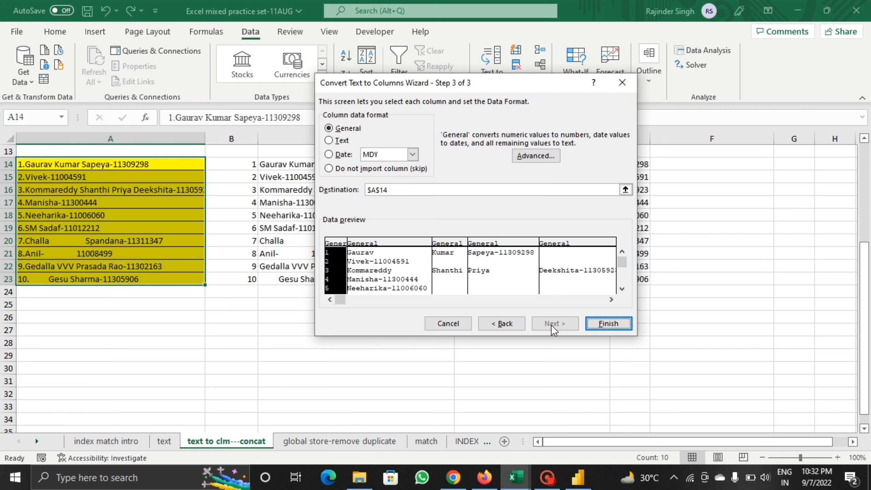
Step: Set the first split column to the Text data format, use B29 as the destination, and finish the Text to Columns conversion
click(329, 141)
click(398, 190)
key(BackSpace)
key(BackSpace)
key(BackSpace)
key(BackSpace)
key(BackSpace)
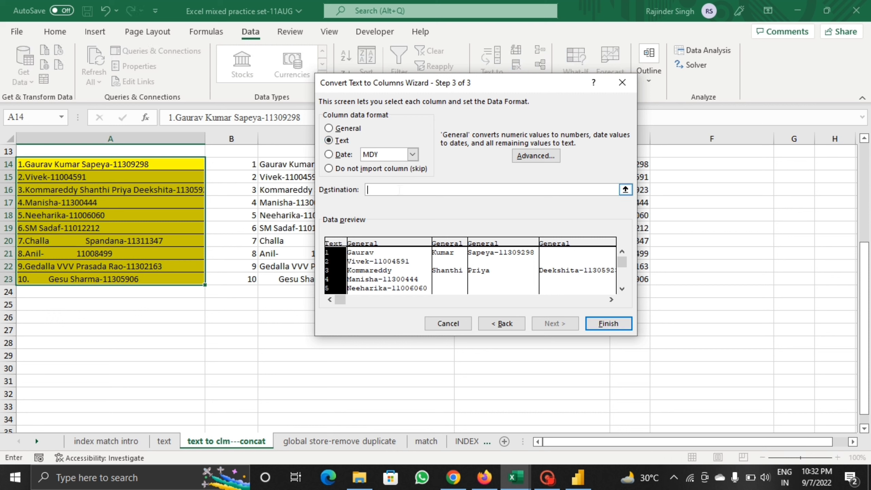
click(228, 355)
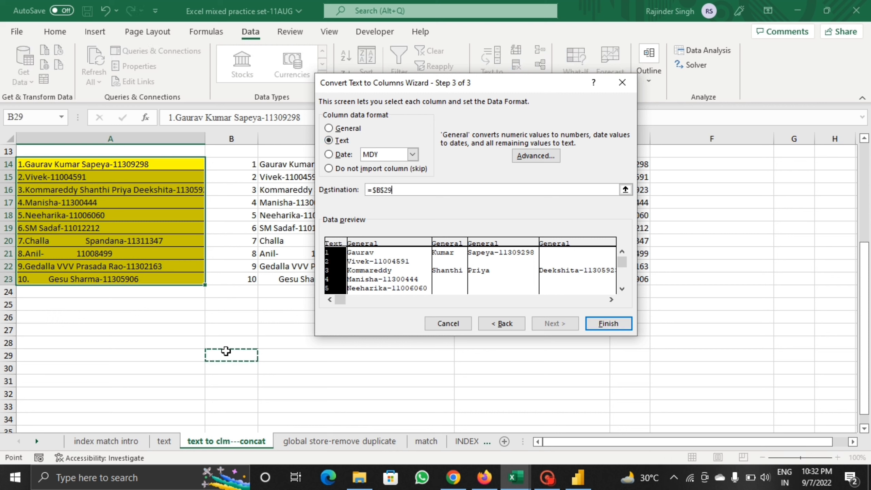
click(591, 324)
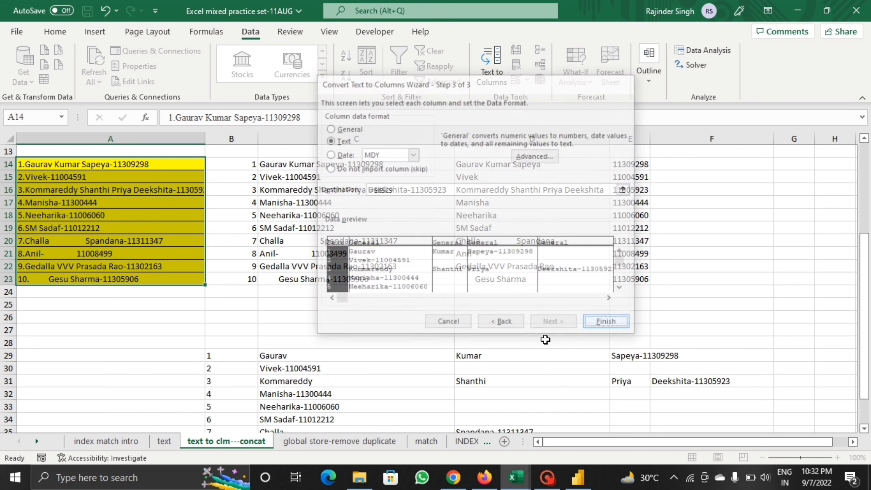
scroll(455, 360, down, 2)
click(266, 277)
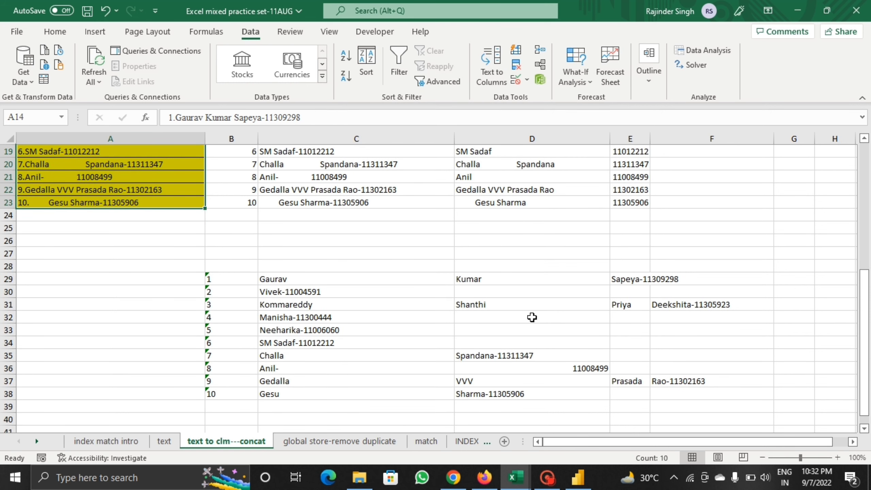
click(848, 293)
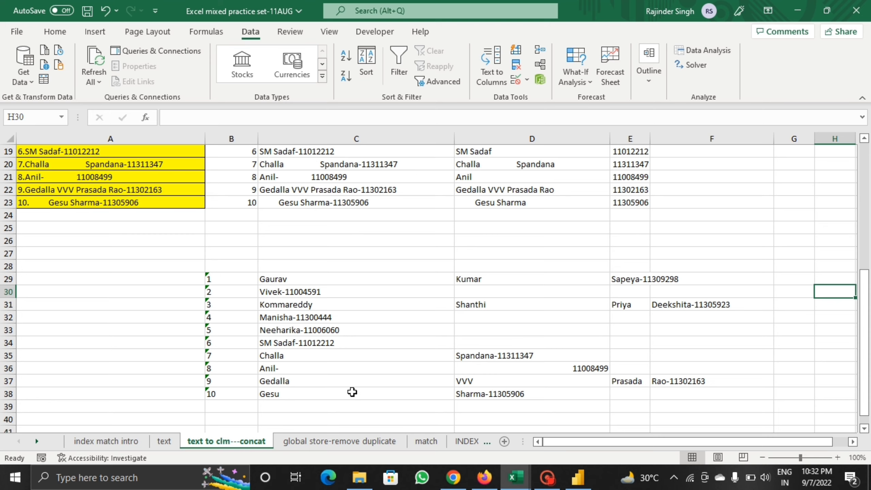
Step: Open the match sheet, highlight the ID-to-Salary table B4:E11, and enlarge the sheet view to 140%
click(321, 441)
click(427, 443)
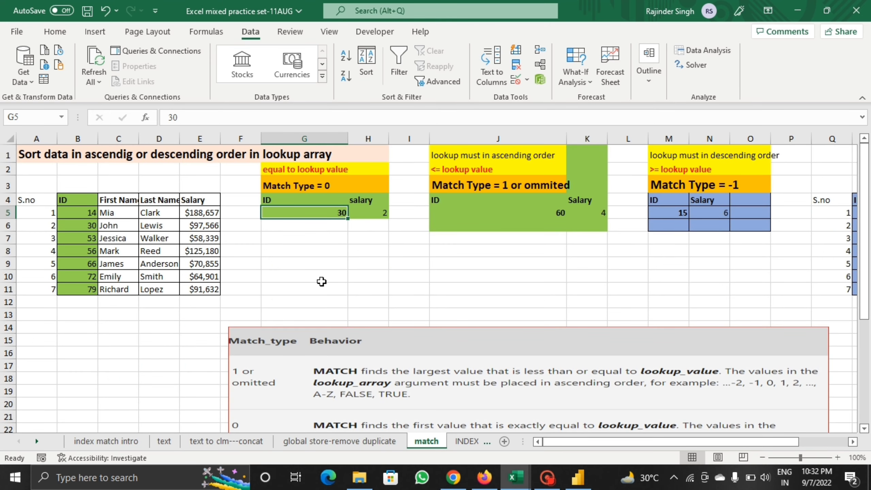
click(206, 215)
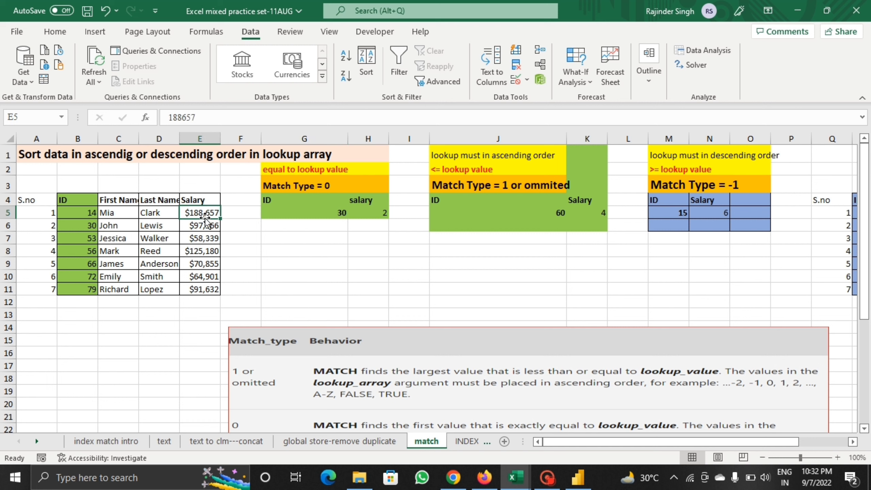
click(152, 213)
drag(88, 202, 204, 286)
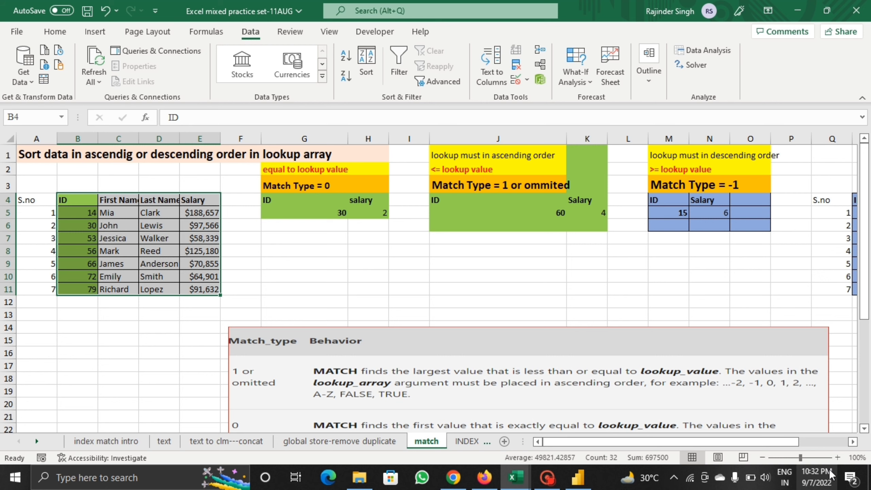
click(838, 457)
click(837, 458)
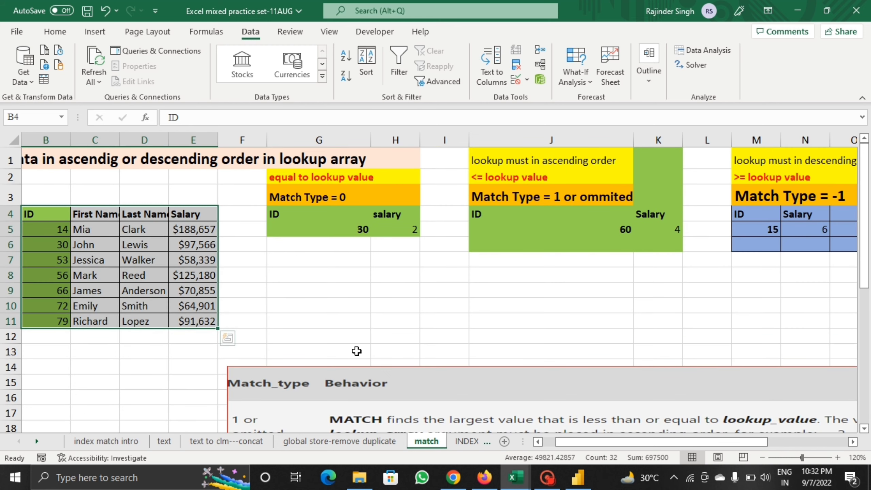
click(838, 457)
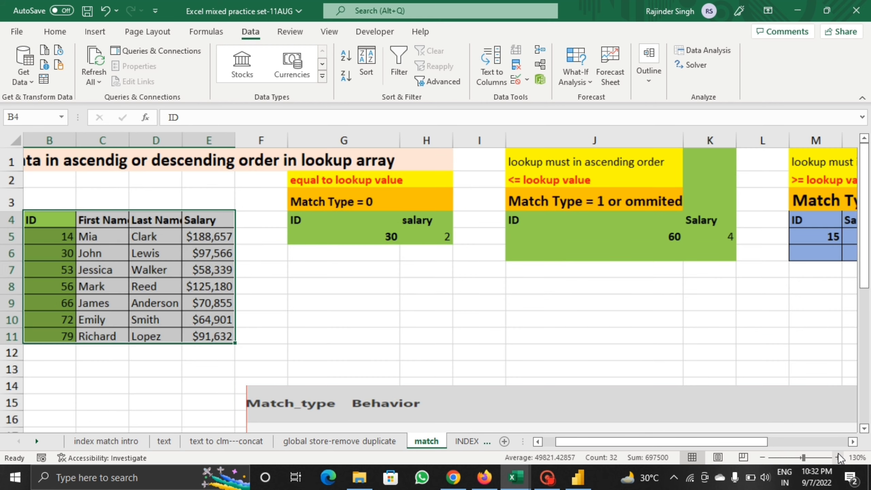
click(837, 457)
Step: Examine the exact-match MATCH formula in H5, its lookup ID in G5, and the corresponding ID in B6
click(403, 230)
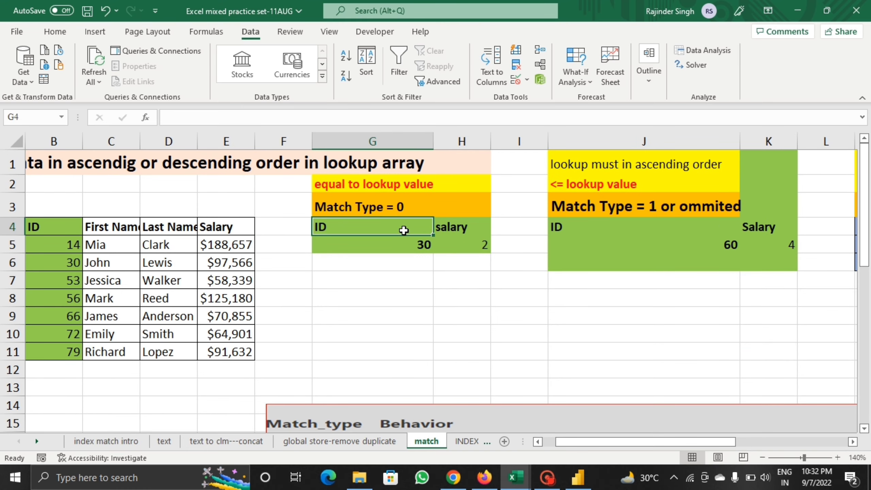
click(413, 249)
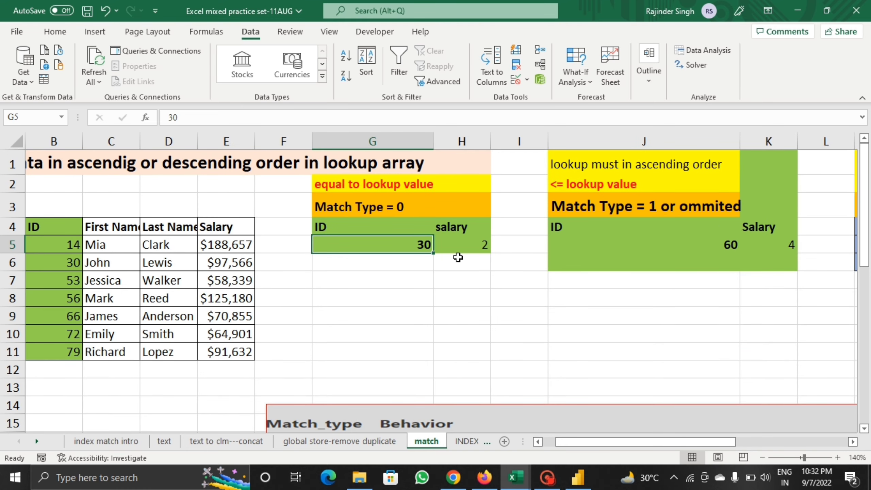
drag(695, 443, 684, 443)
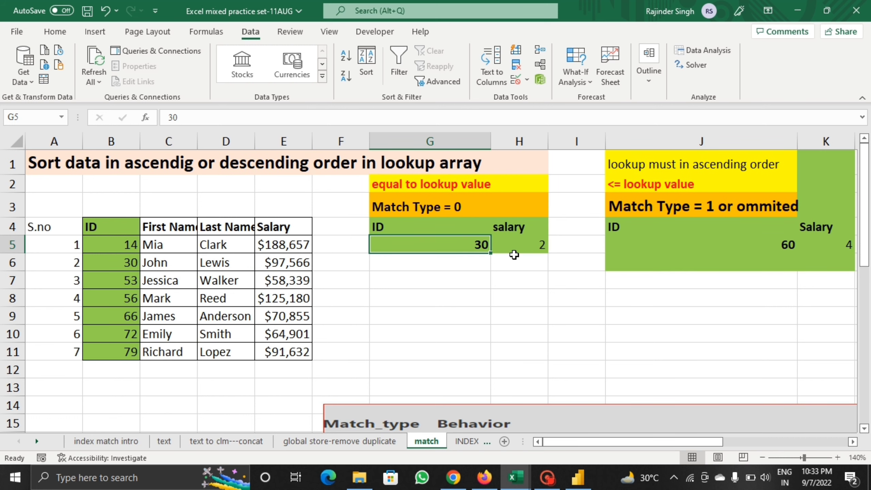
click(517, 250)
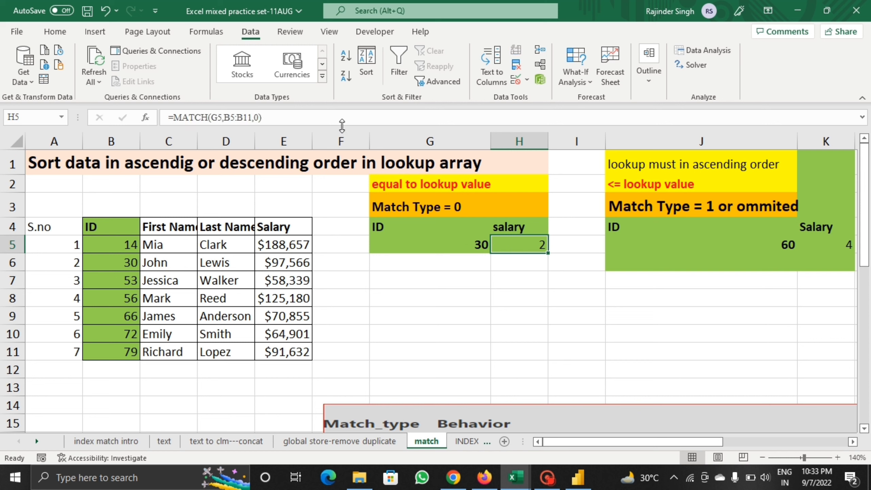
click(297, 118)
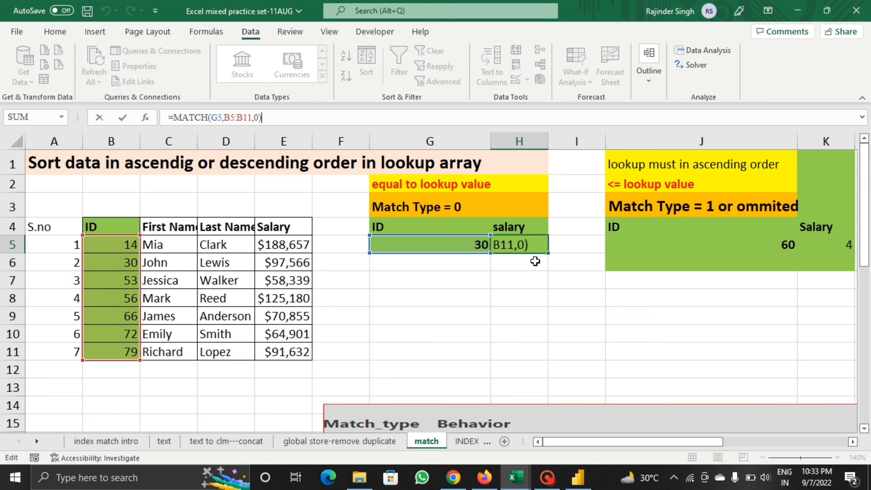
double_click(536, 246)
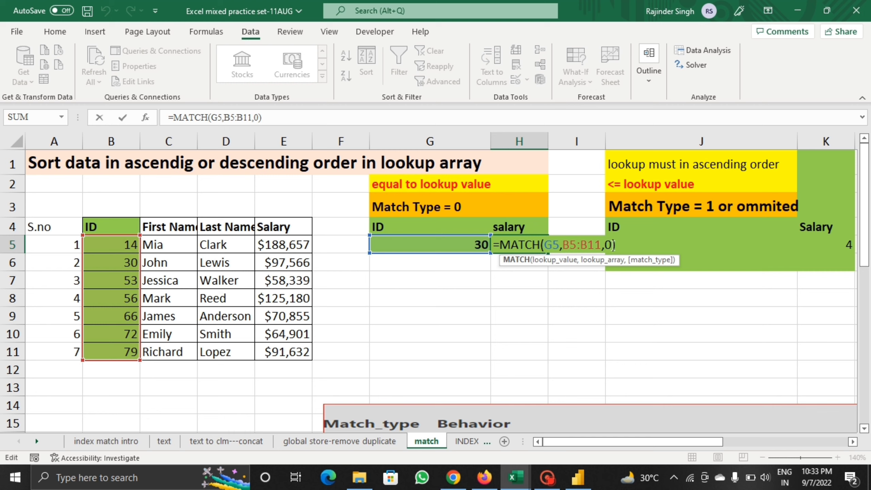
key(Return)
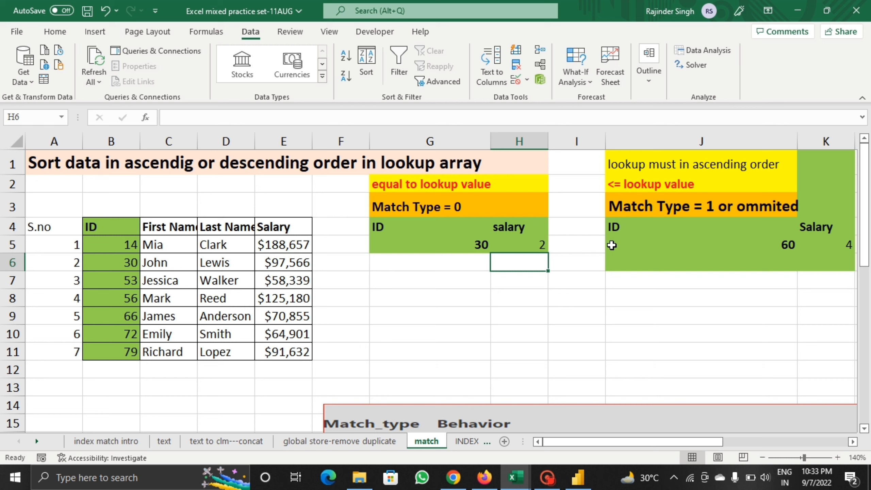
click(131, 269)
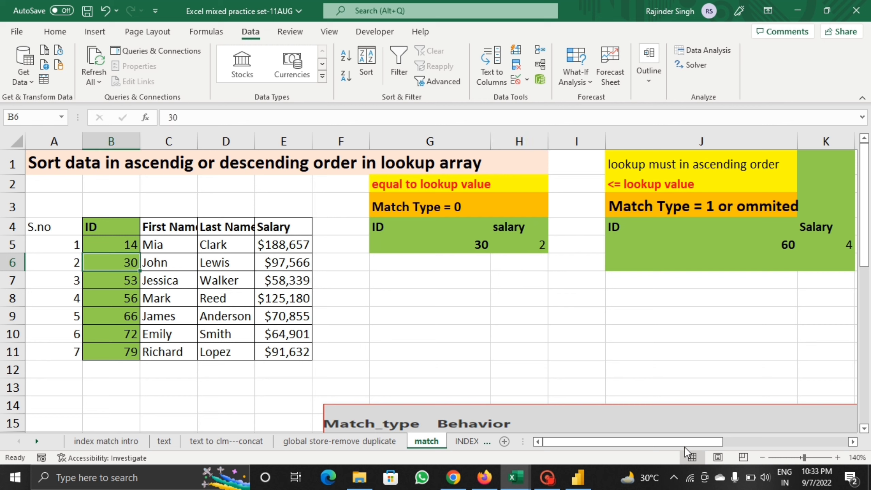
Step: Examine the match type 1 formula in K5 and the match type -1 example with its descending table
drag(688, 442, 711, 444)
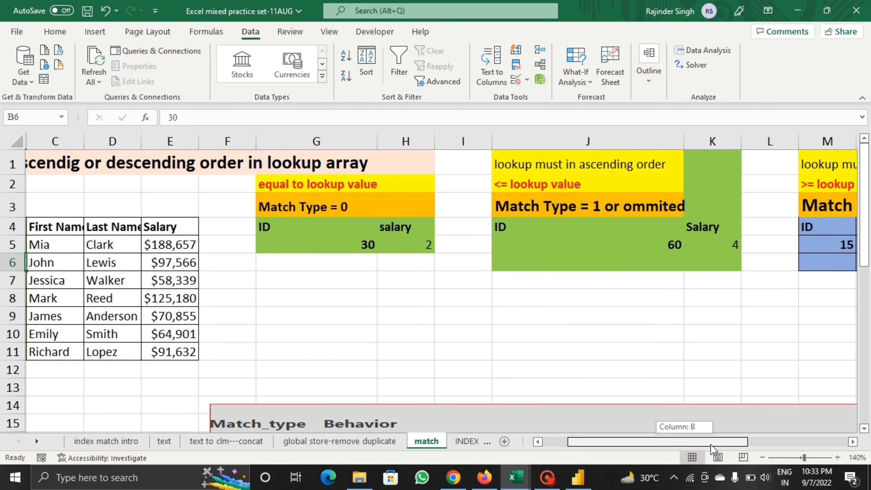
click(721, 245)
double_click(727, 244)
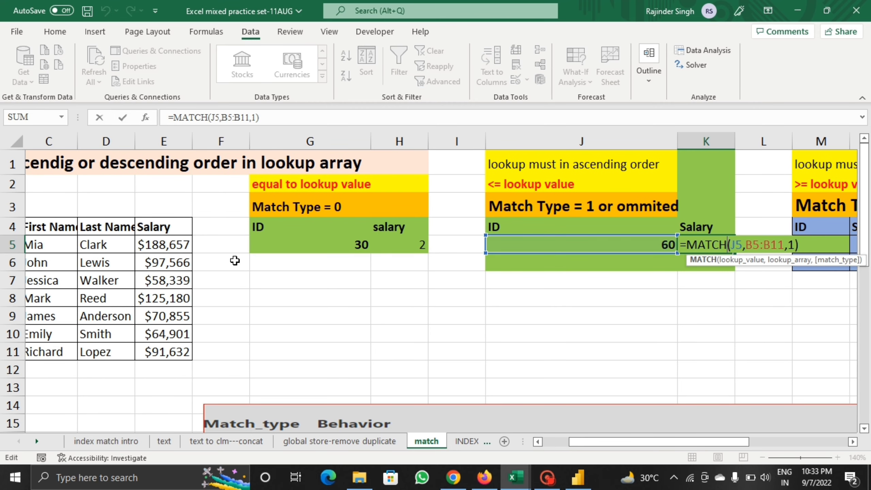
key(Return)
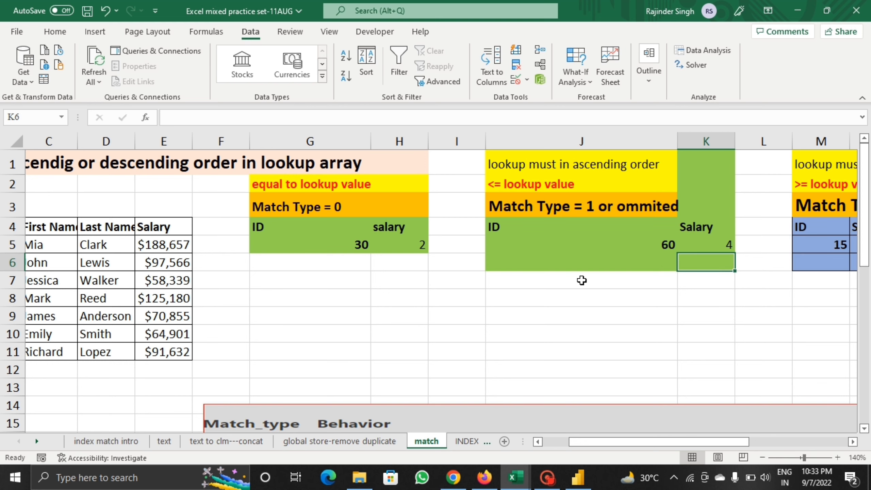
drag(671, 443, 783, 442)
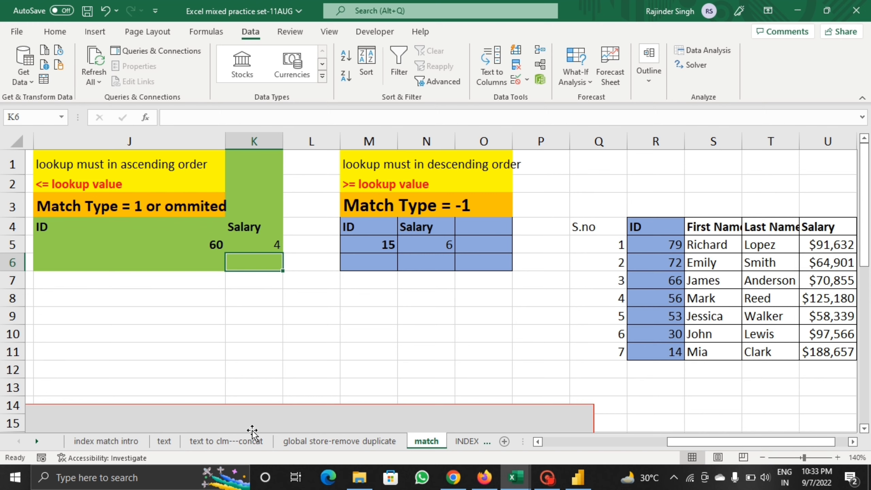
Step: Open the INDEX-notes sheet and enlarge its view to 120%
click(487, 443)
click(474, 442)
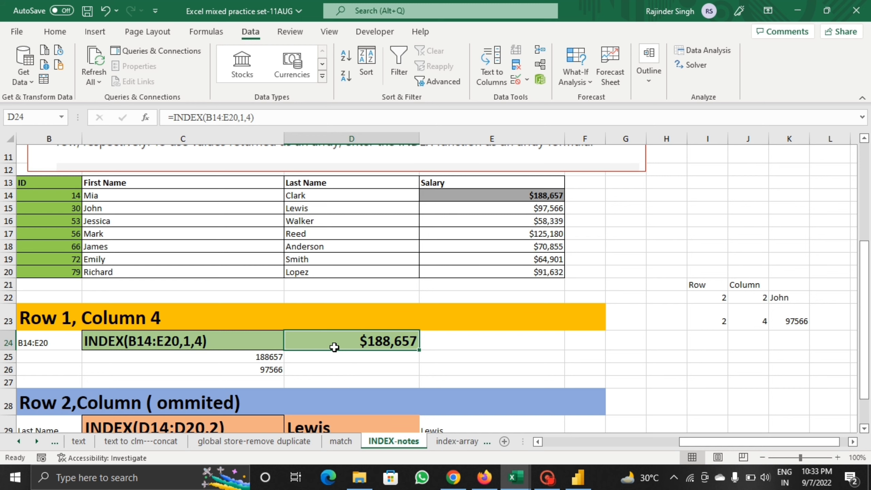
scroll(335, 347, up, 1)
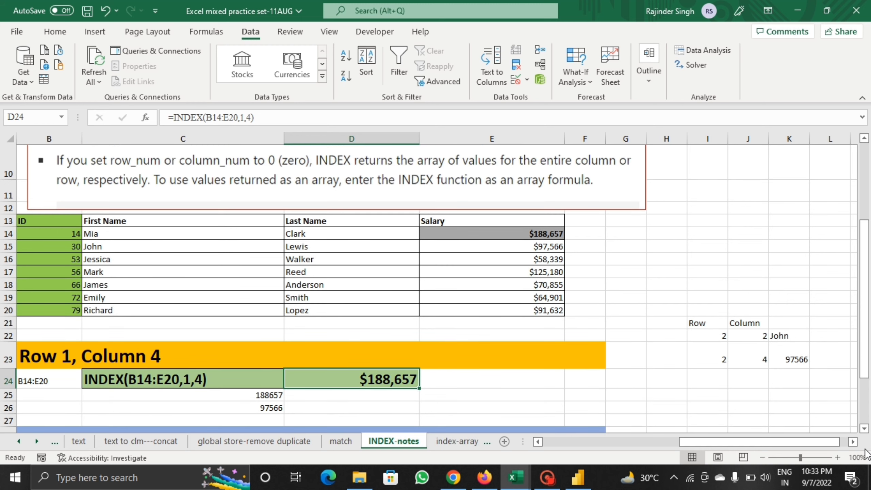
click(838, 457)
click(838, 457)
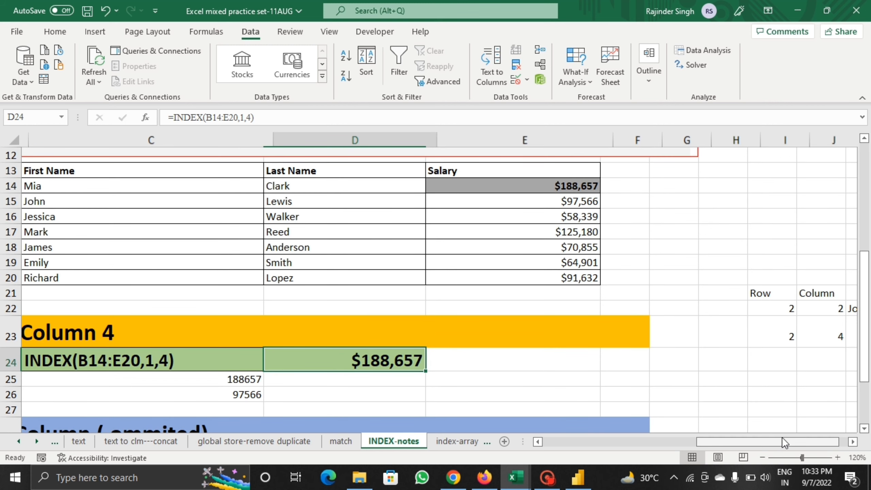
Step: Read the INDEX notes on row_num and column_num, and compare them with the ID table and the Row 1, Column 4 example
drag(777, 441, 738, 443)
scroll(647, 357, up, 1)
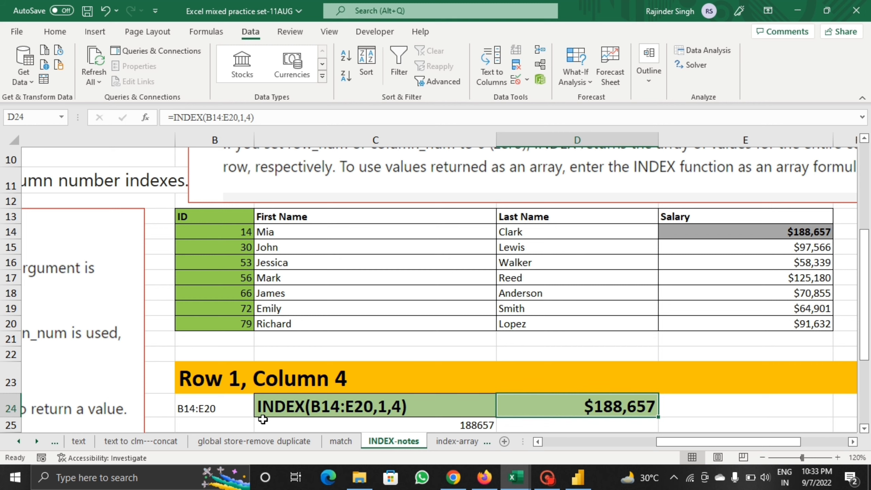
scroll(385, 403, down, 1)
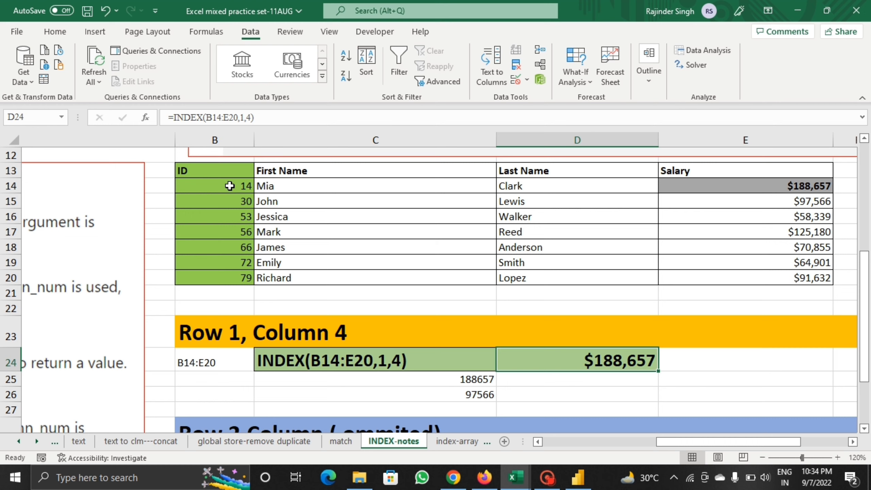
scroll(310, 229, up, 4)
scroll(310, 229, down, 1)
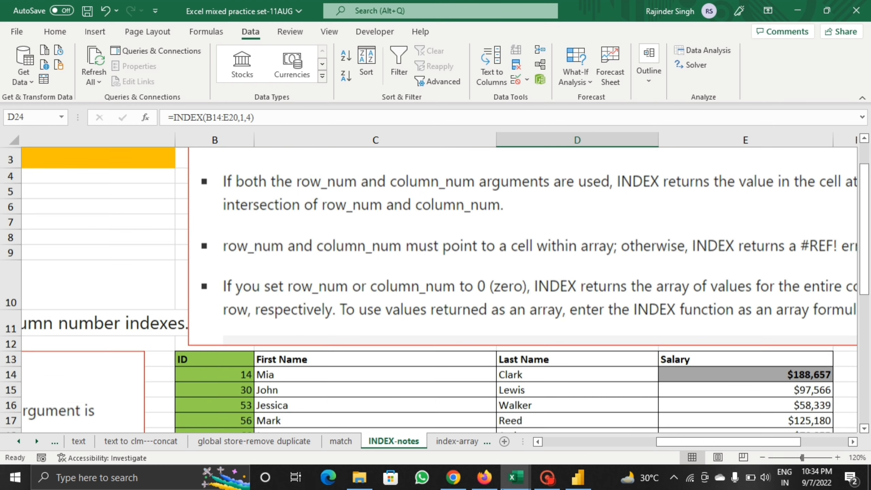
mouse_move(706, 445)
mouse_down()
mouse_move(578, 452)
mouse_move(723, 443)
mouse_up()
scroll(607, 381, down, 3)
scroll(472, 325, up, 1)
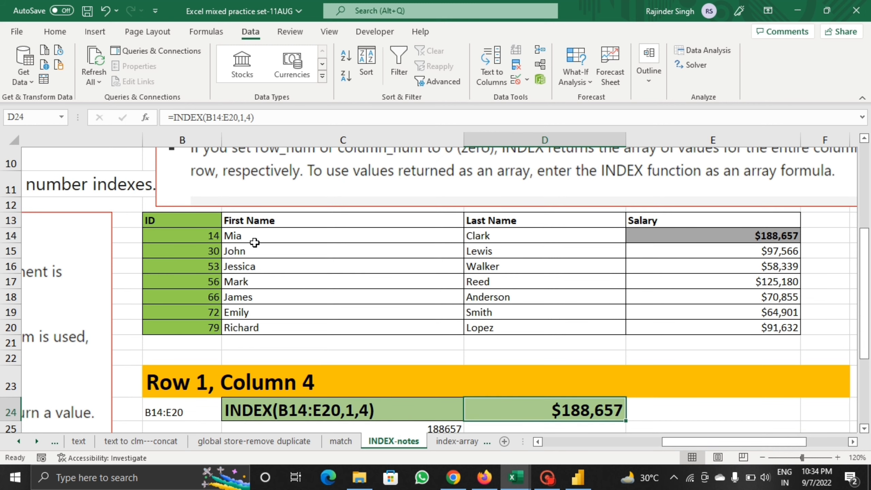
Step: Trace row 1, column 4 of the table from B14 to E14 and inspect the INDEX formula in D24
click(198, 233)
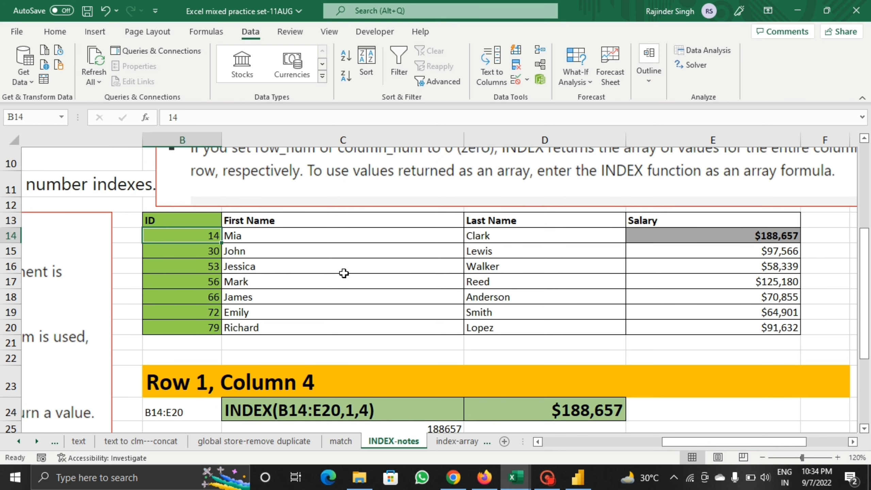
click(713, 232)
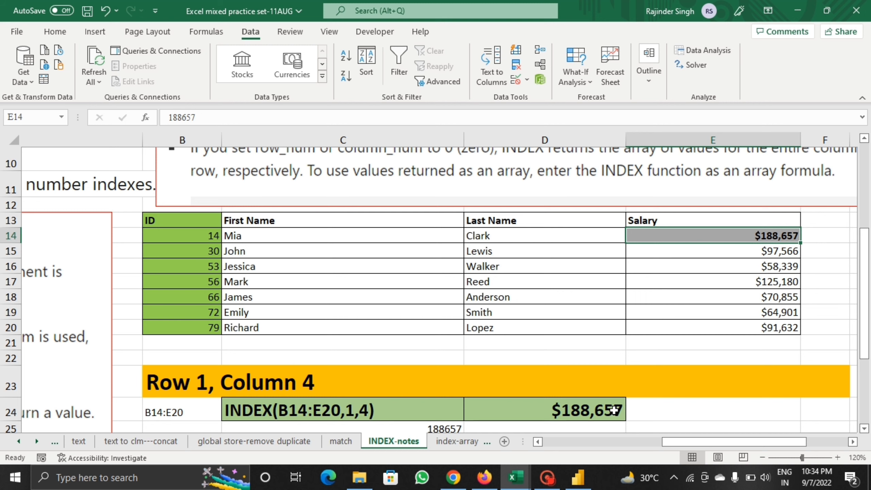
click(614, 410)
scroll(614, 395, down, 1)
double_click(624, 362)
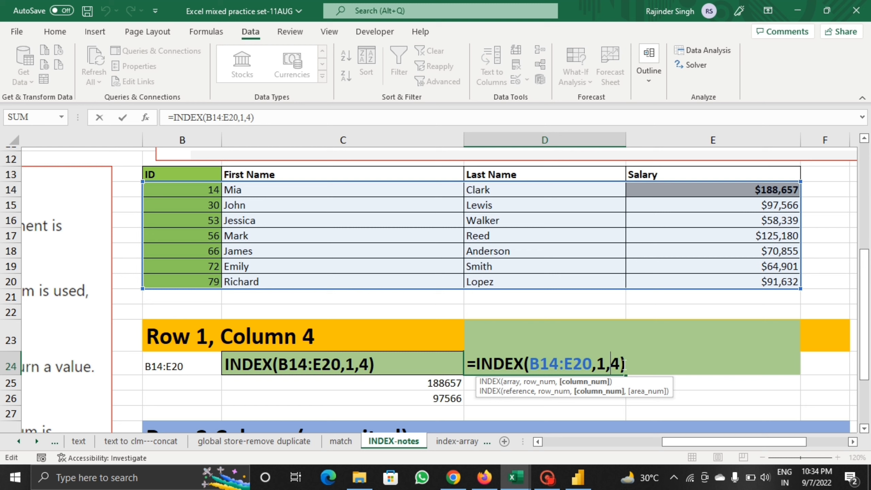
key(Return)
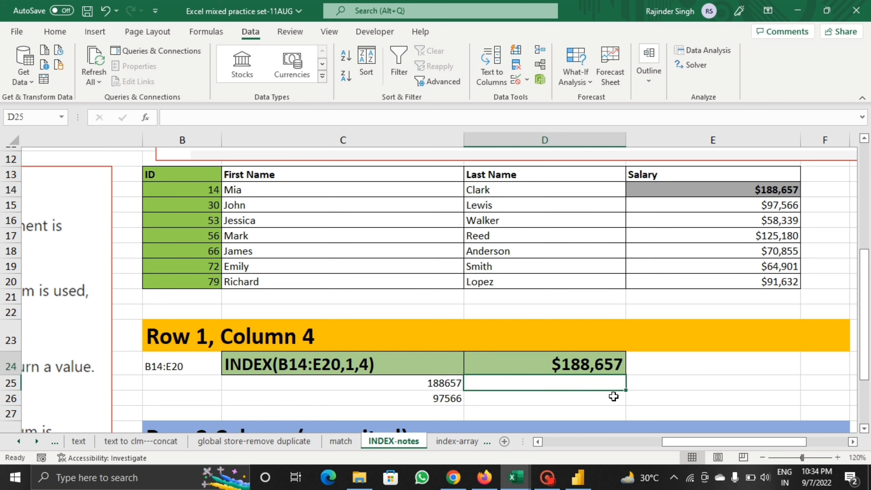
Step: Correct the array in the INDEX formula in C26 to B14:E20
click(440, 413)
click(445, 397)
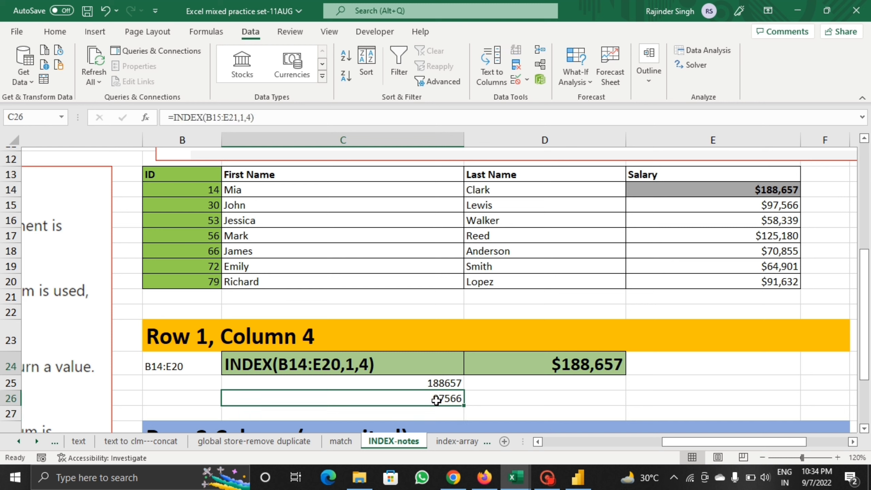
double_click(444, 397)
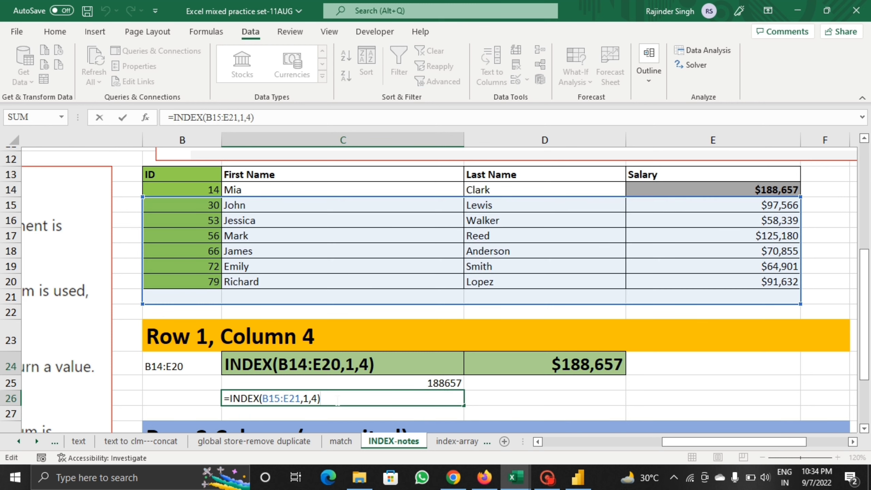
key(Return)
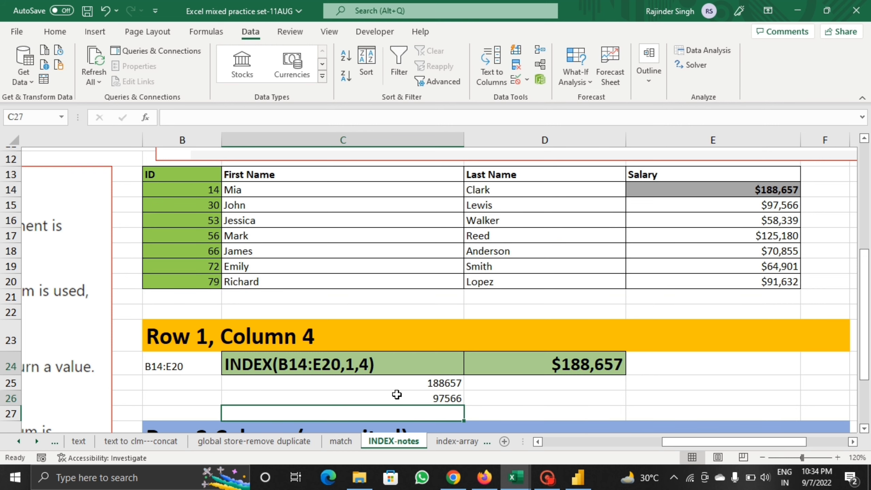
click(395, 395)
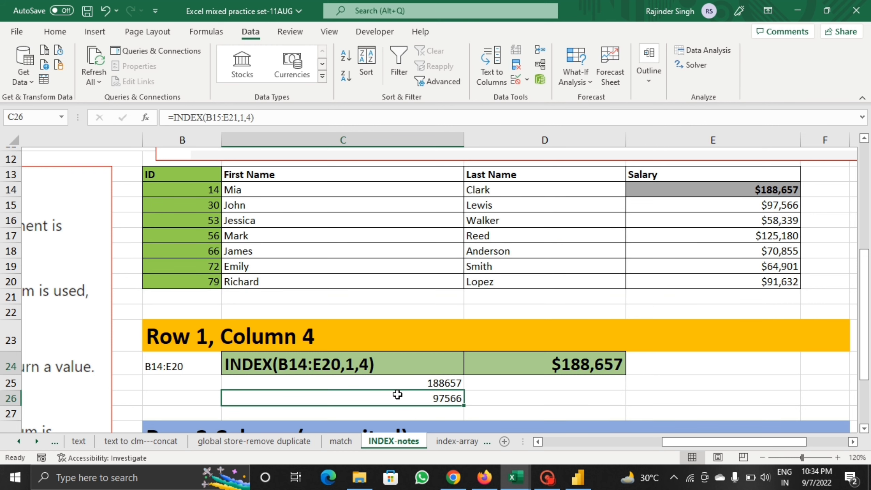
double_click(439, 399)
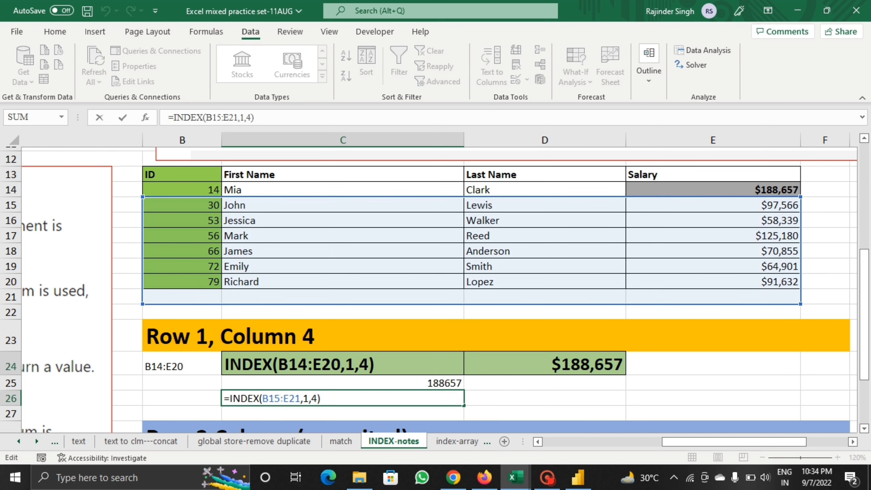
click(281, 399)
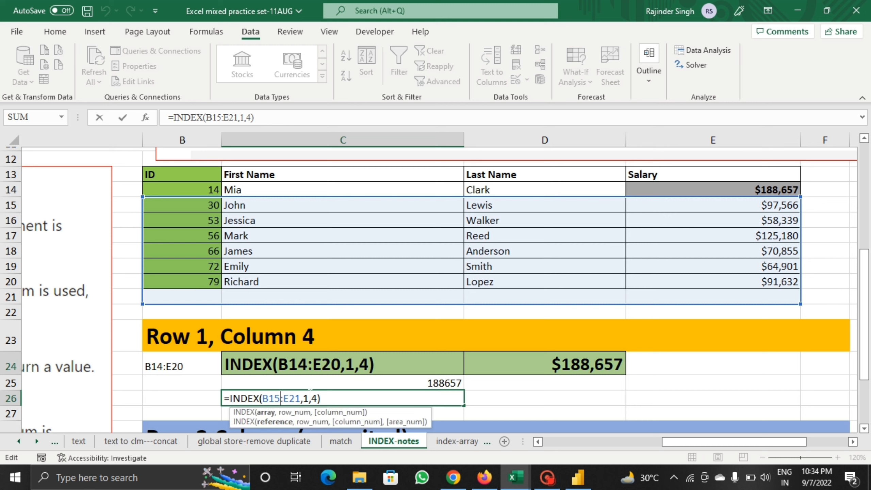
key(BackSpace)
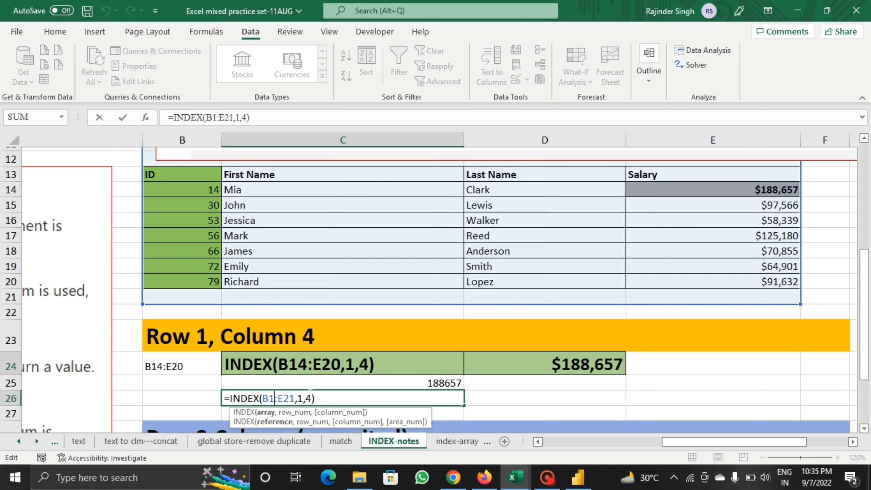
text(4)
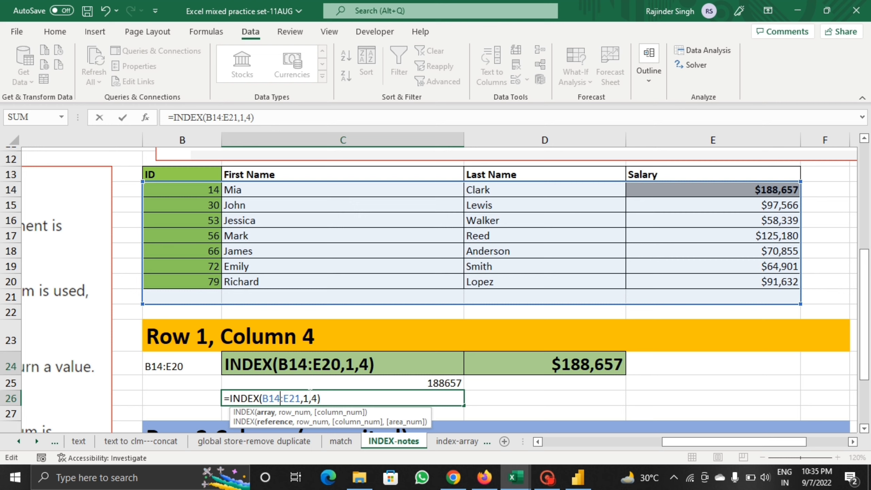
key(BackSpace)
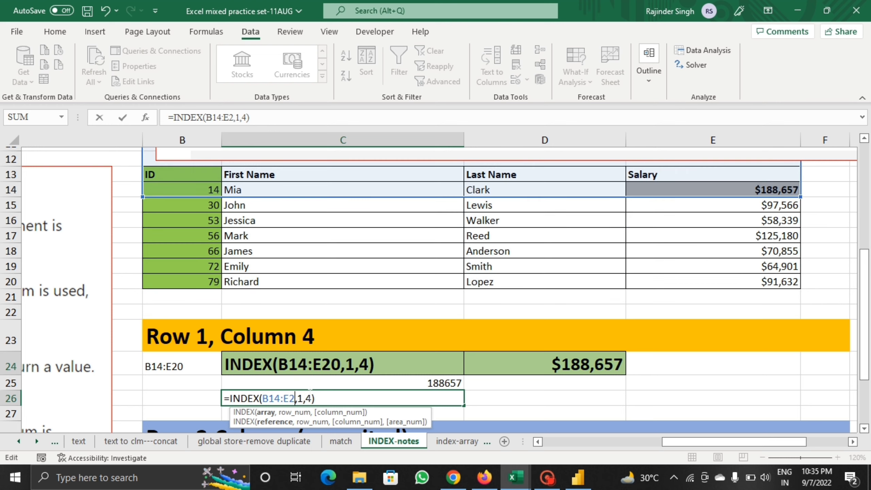
text(0)
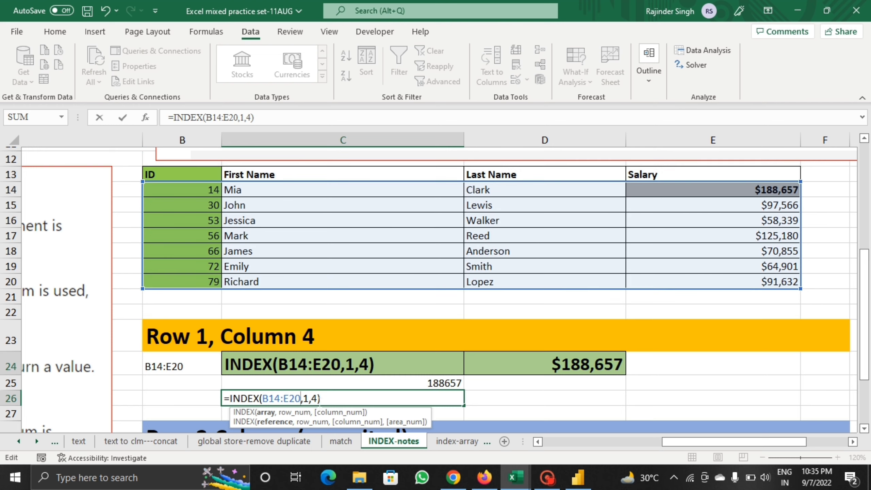
Step: Set the row number in C26's INDEX formula to 2, giving =INDEX(B14:E20,2,4)
click(318, 399)
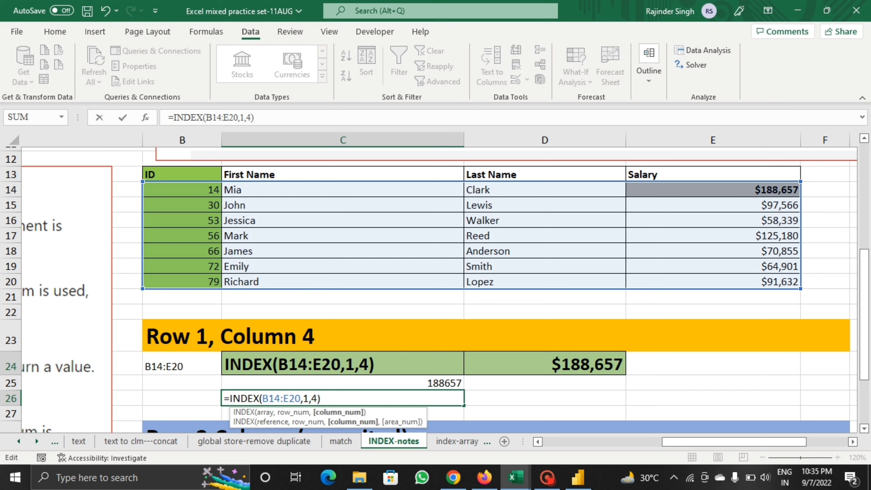
click(309, 398)
key(BackSpace)
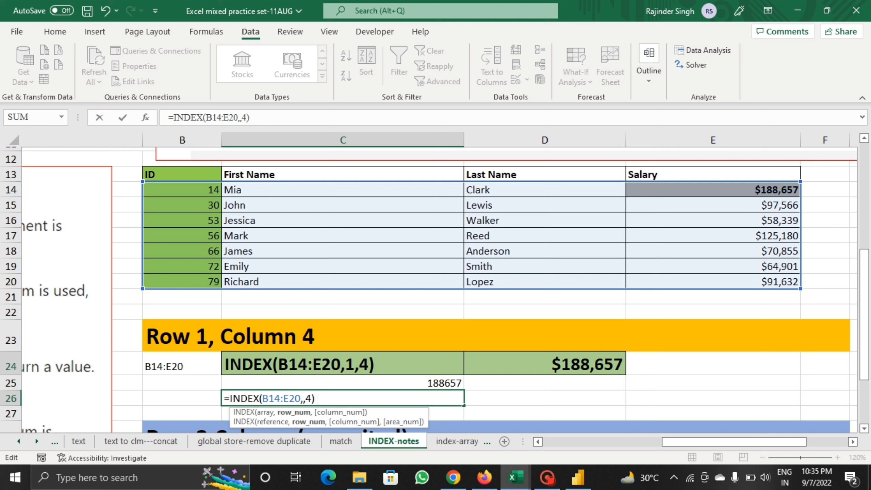
text(2)
key(Return)
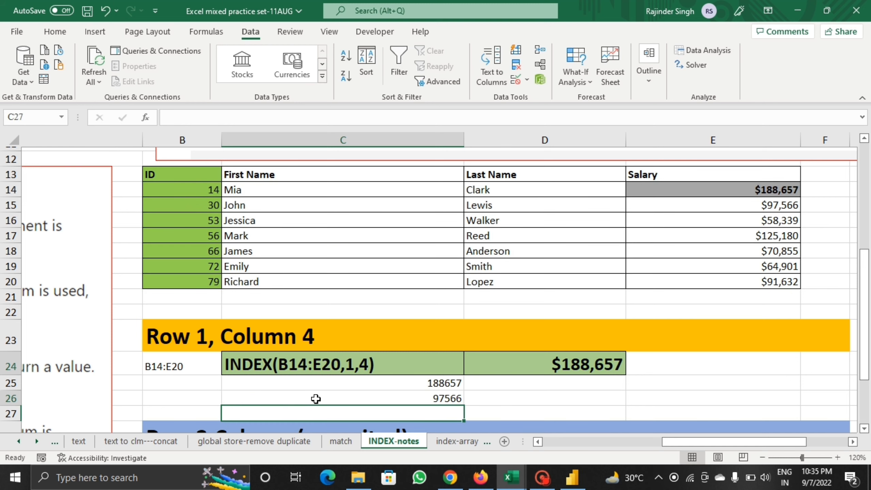
Step: Compare the row 2, column 4 salary in E15 with the INDEX formulas in C26 and K23
click(724, 210)
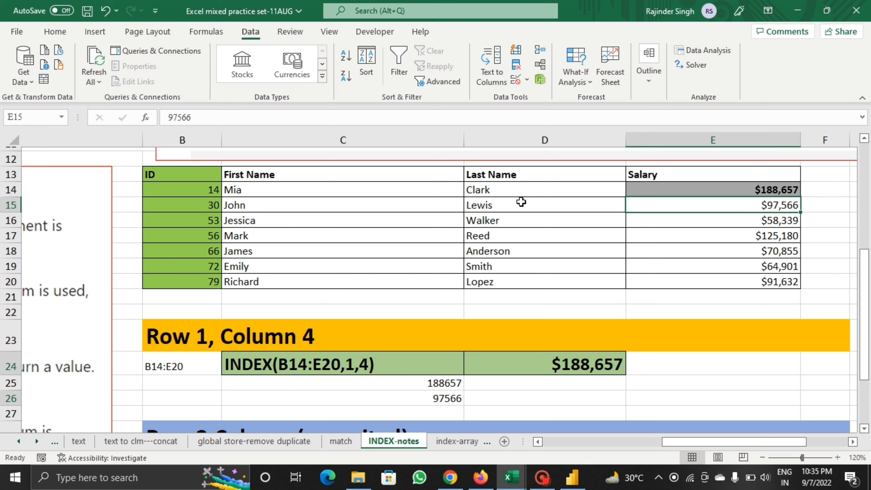
click(319, 210)
click(448, 396)
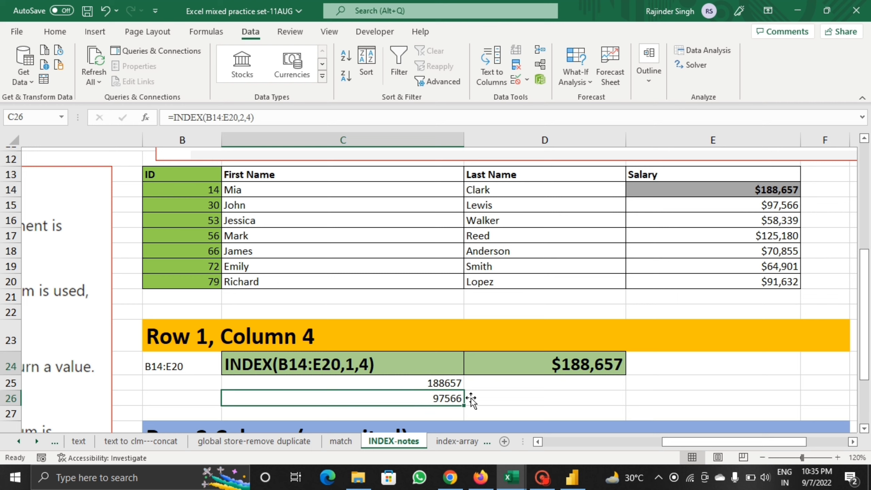
drag(675, 443, 744, 445)
click(840, 339)
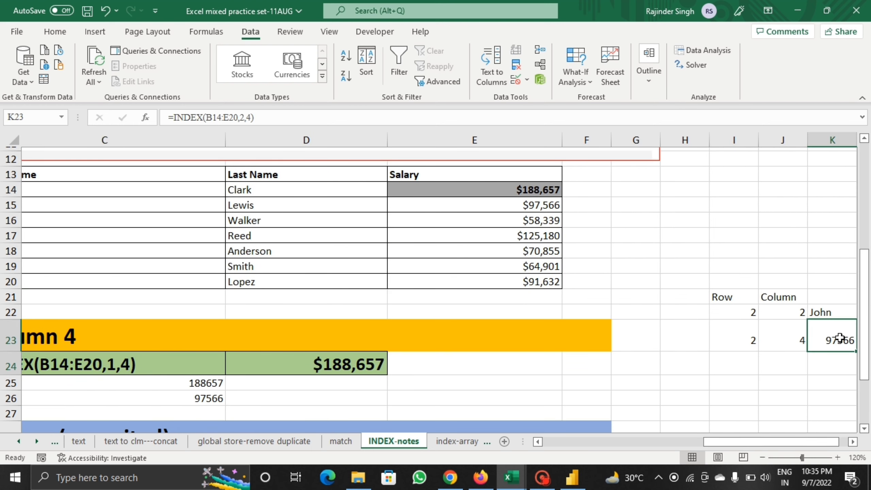
double_click(840, 338)
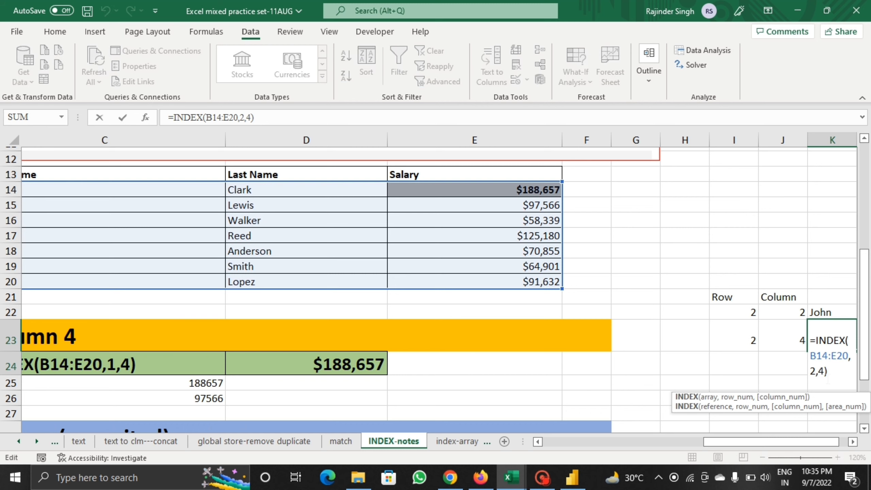
key(Return)
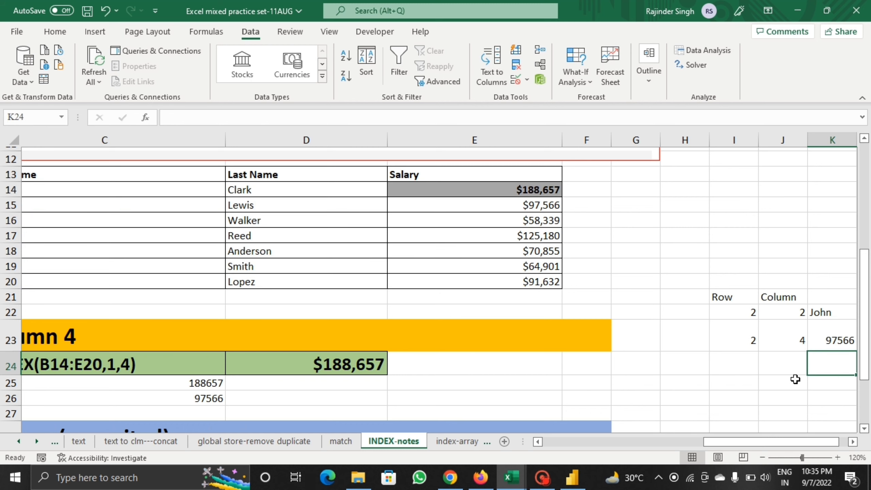
Step: Inspect the INDEX formula in D30 of the Row 2 example with the column number omitted
scroll(580, 332, down, 4)
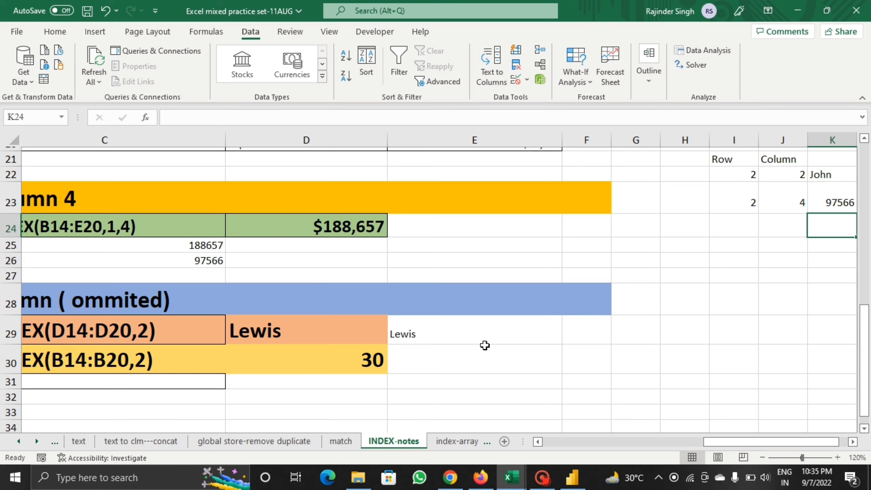
drag(713, 442, 755, 443)
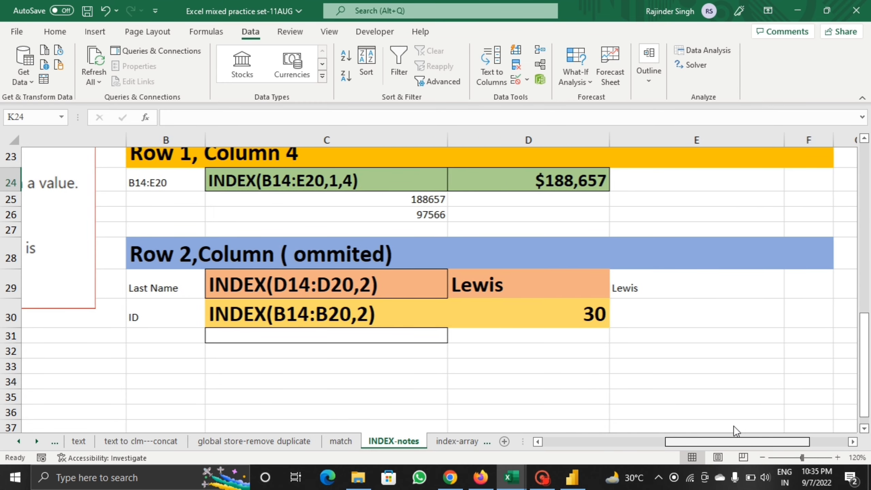
scroll(588, 380, up, 2)
double_click(566, 410)
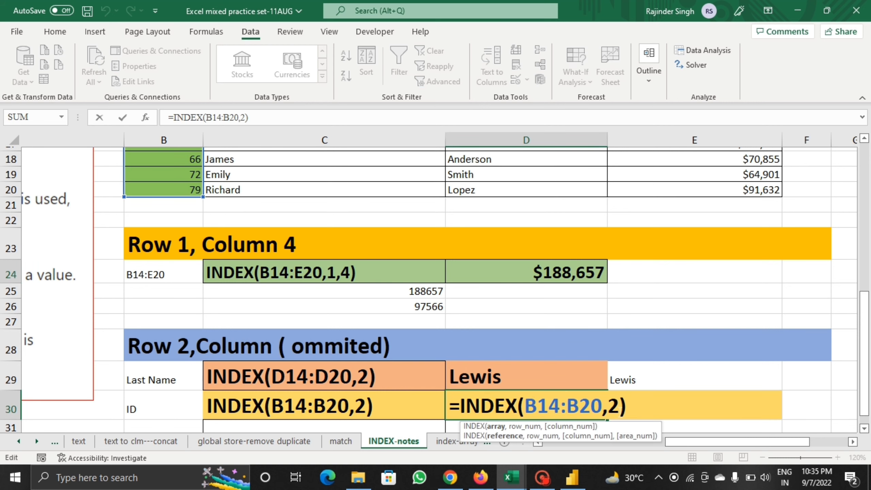
click(630, 410)
key(Return)
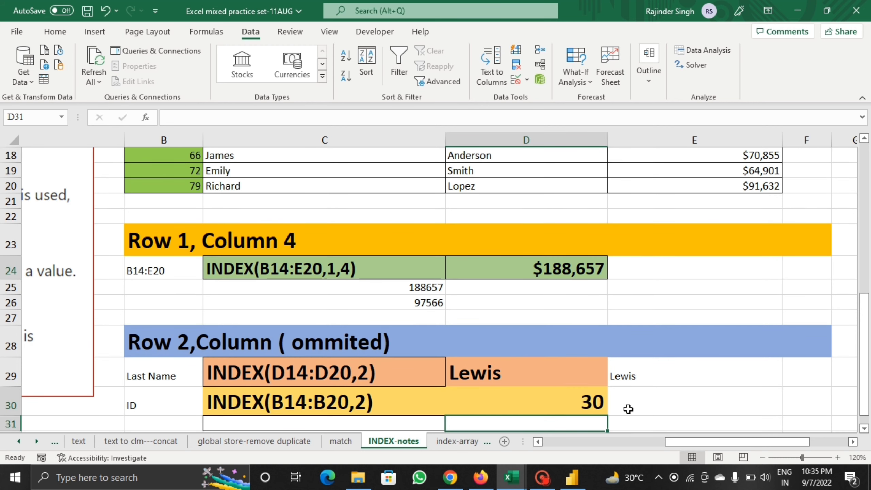
Step: Open the index-array form sheet and inspect the INDEX formula in B14 that returns the Employee UID
click(468, 446)
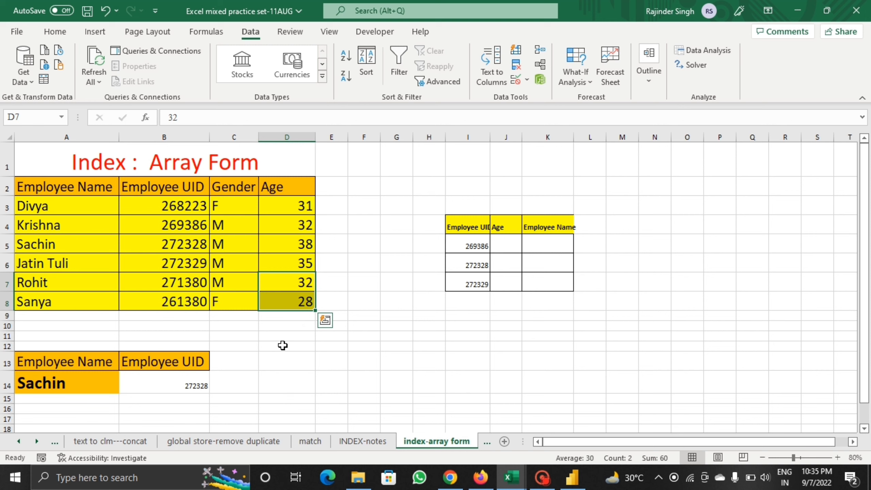
drag(730, 448, 554, 422)
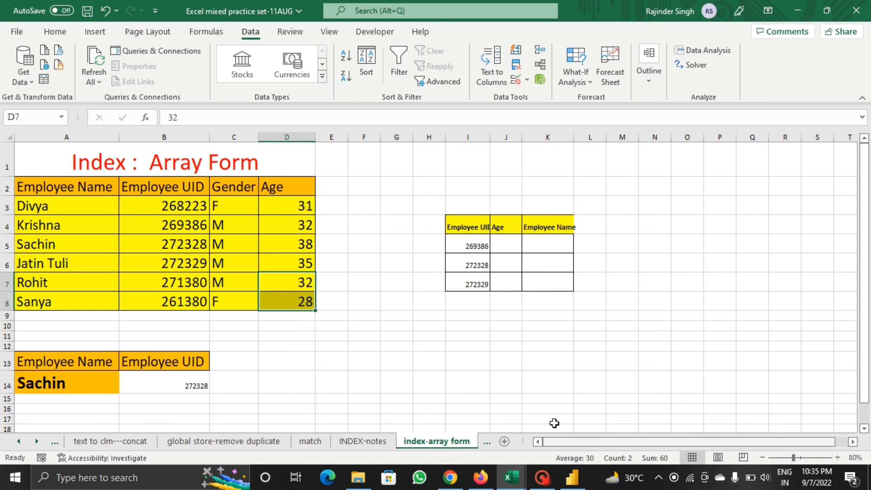
click(199, 384)
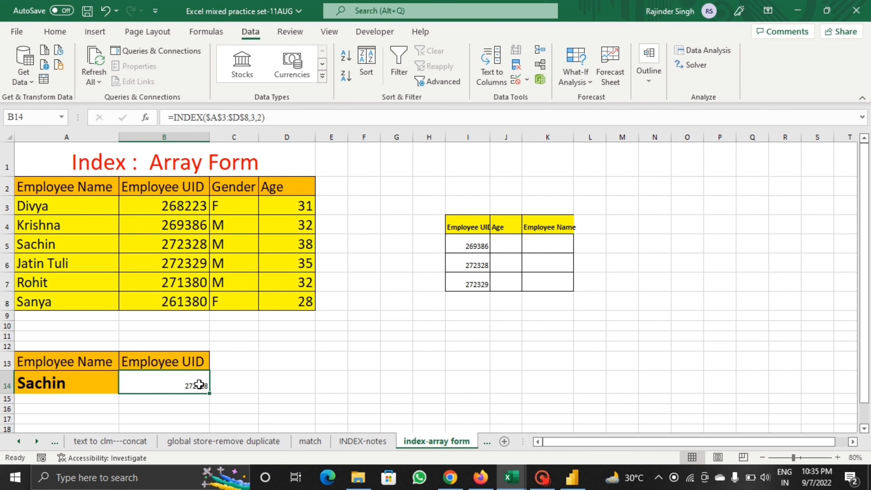
double_click(199, 384)
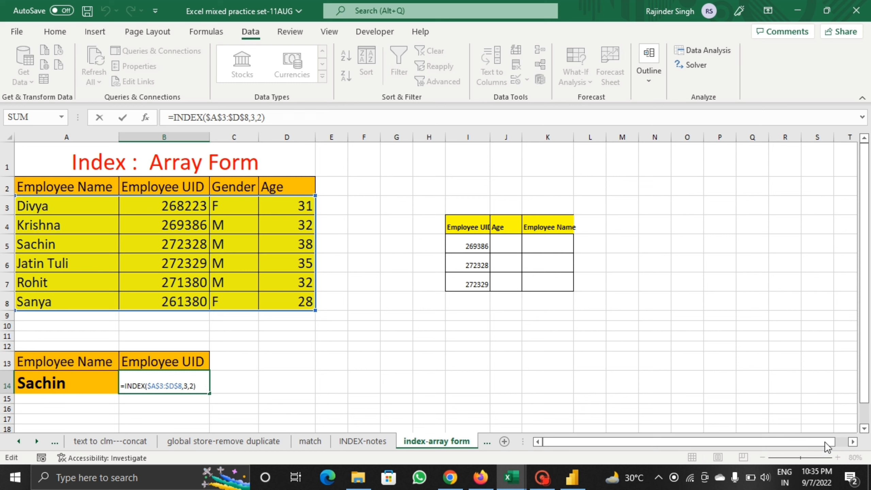
key(Return)
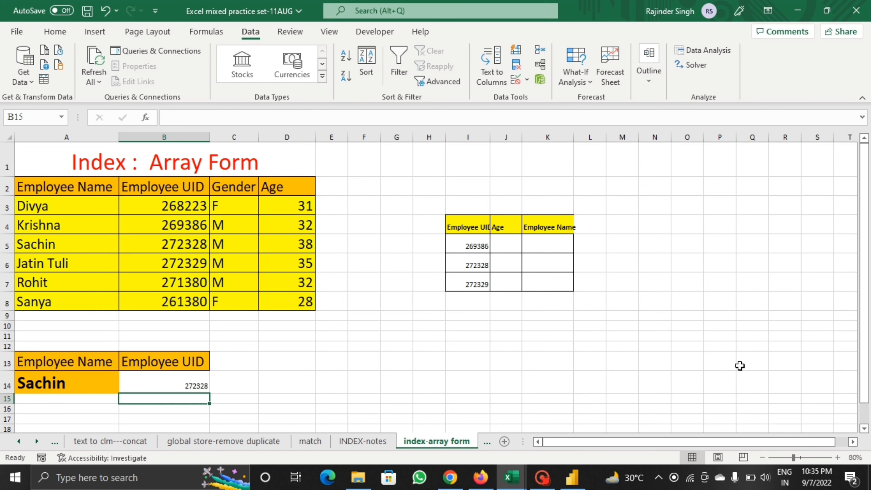
Step: Compare the INDEX formula in B14 with the employee table's array, row 3 and column 2 positions
ctrl+scroll(270, 400, up, 3)
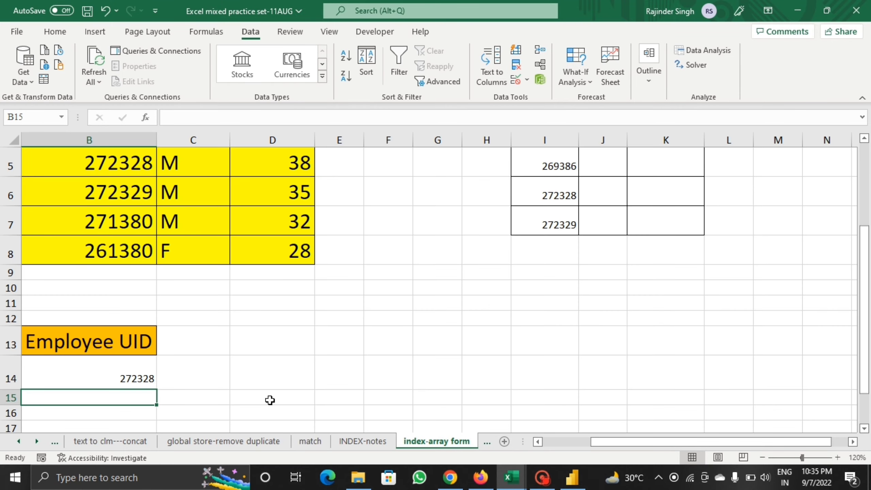
click(838, 457)
click(838, 457)
click(839, 457)
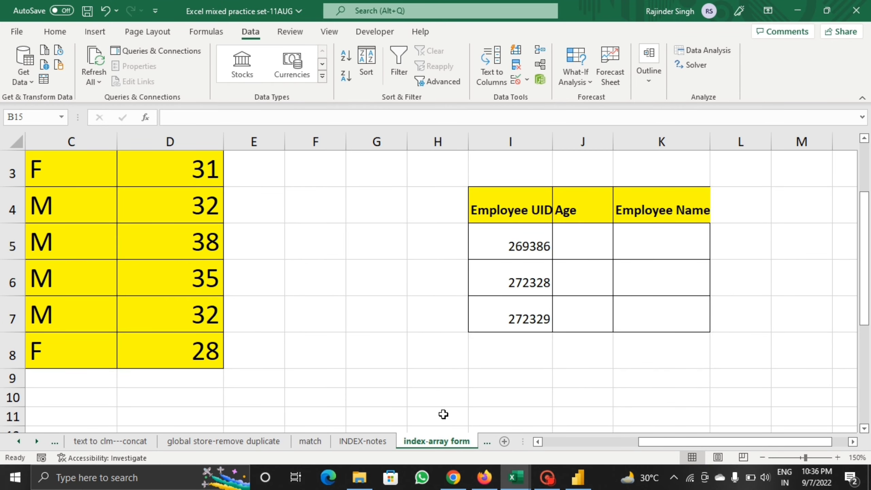
click(762, 458)
scroll(264, 352, down, 2)
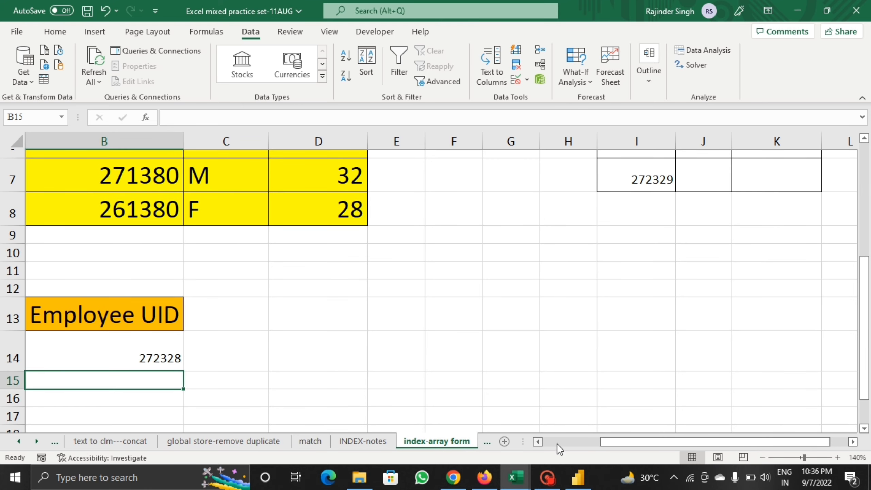
drag(616, 446, 539, 447)
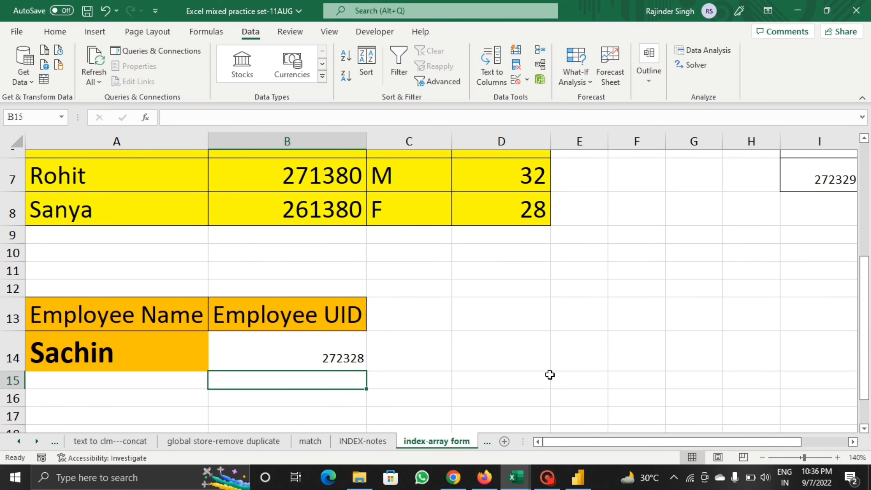
click(762, 457)
click(762, 458)
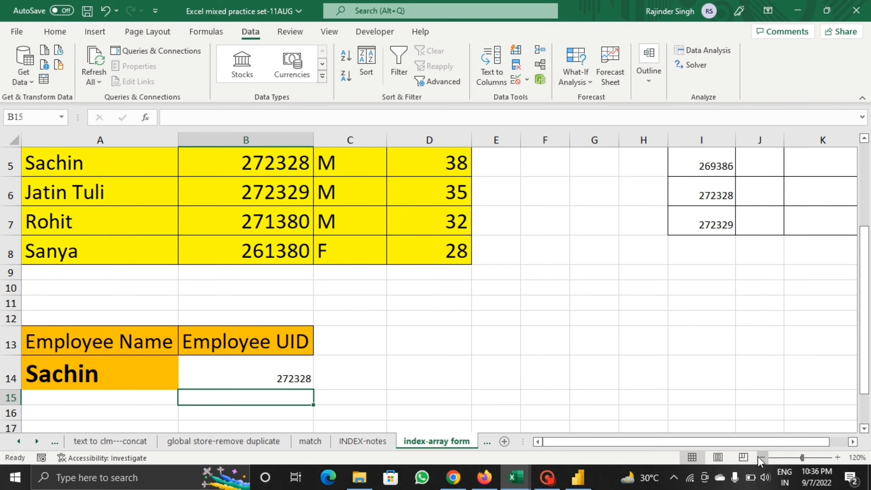
click(762, 457)
scroll(285, 387, up, 1)
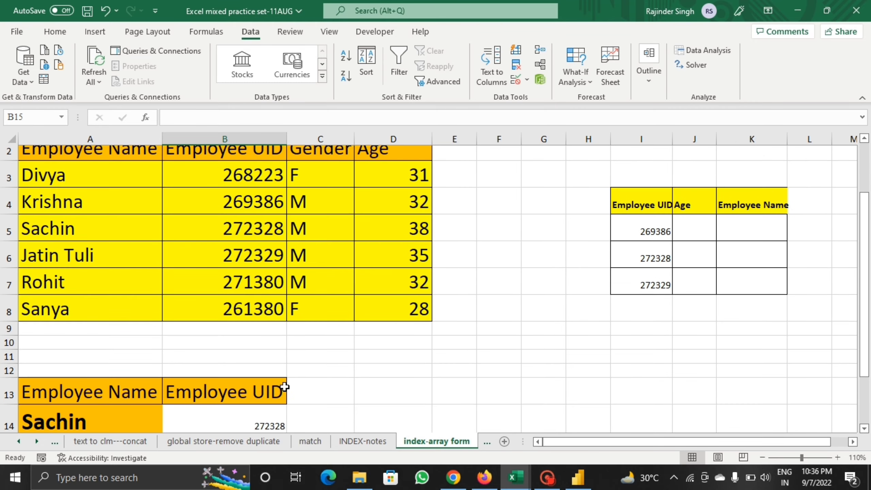
double_click(261, 411)
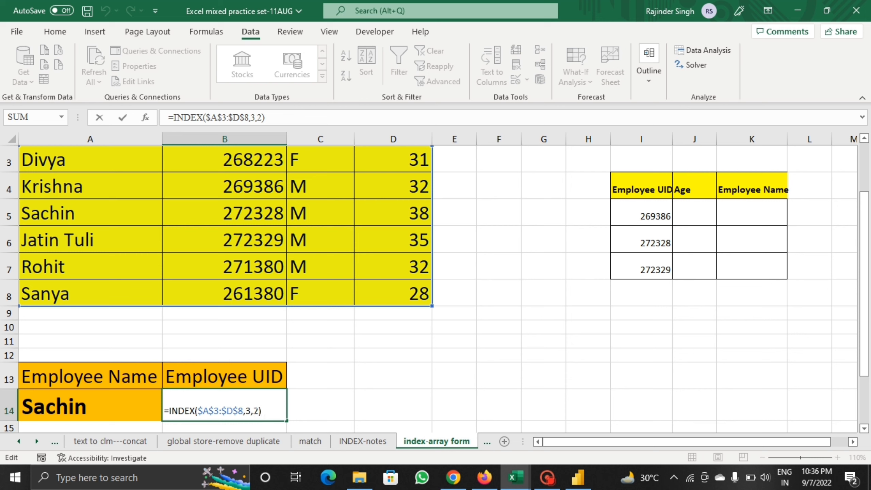
scroll(99, 215, up, 1)
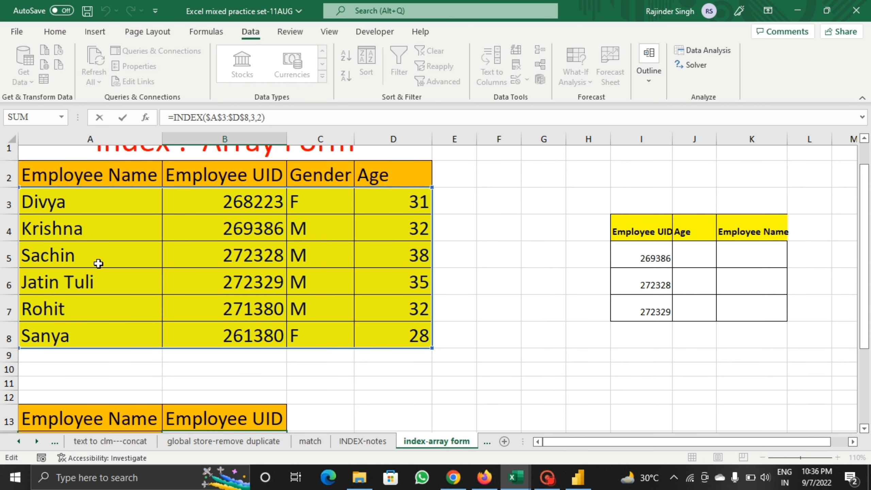
scroll(120, 262, down, 1)
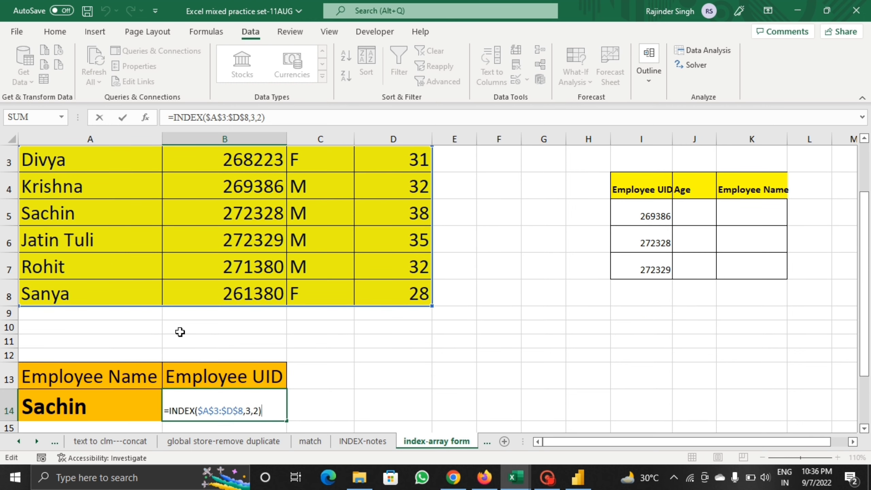
scroll(311, 229, up, 1)
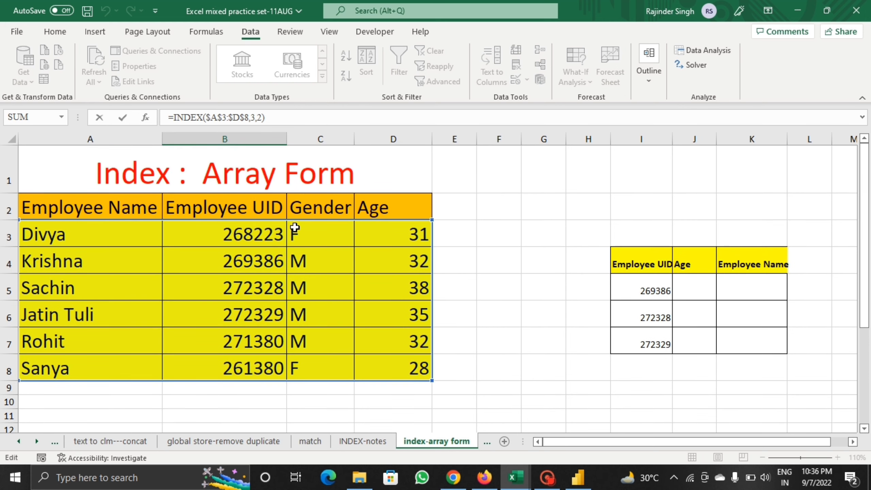
scroll(264, 240, down, 1)
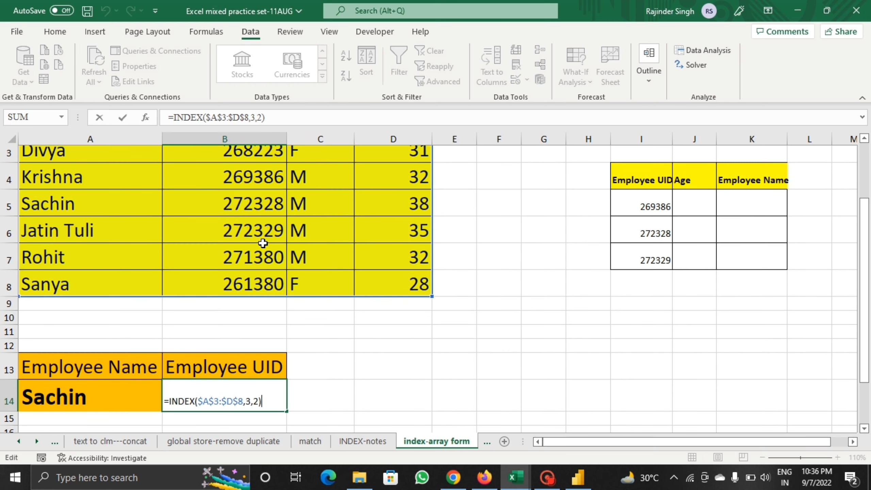
scroll(263, 243, up, 1)
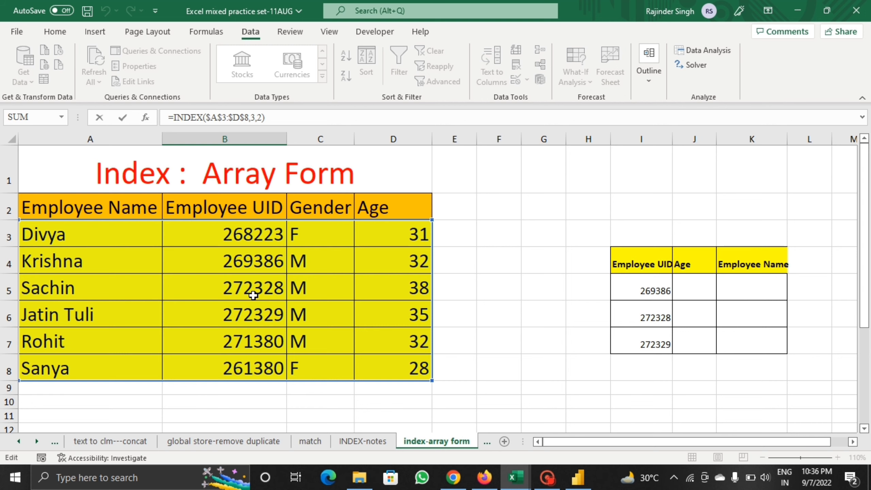
scroll(269, 296, down, 2)
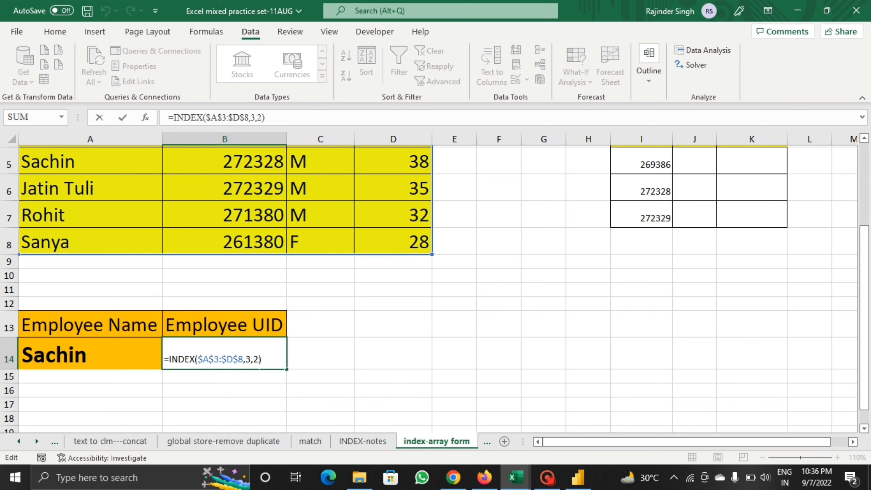
key(Return)
scroll(566, 374, up, 1)
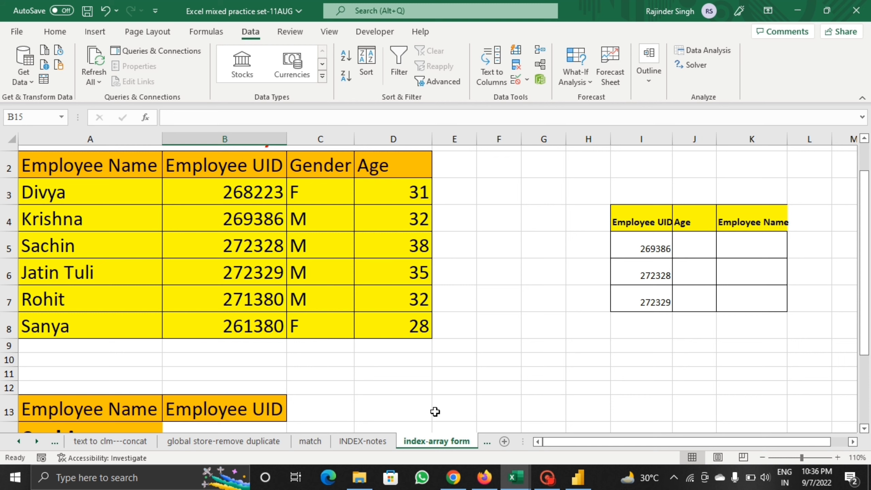
Step: Open the pivot--slicer-timeline-chart sheet, try moving the Region slicer off the data, and undo the slicer moves
click(486, 445)
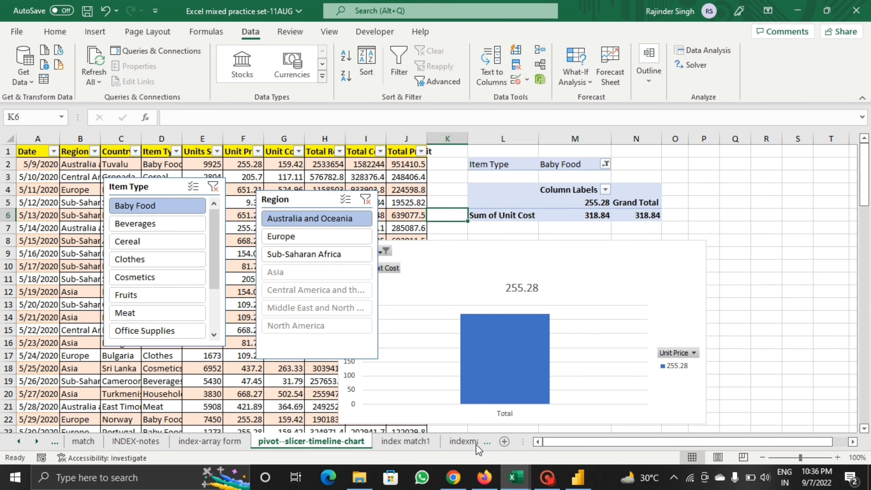
drag(274, 200, 755, 198)
key(ctrl+z)
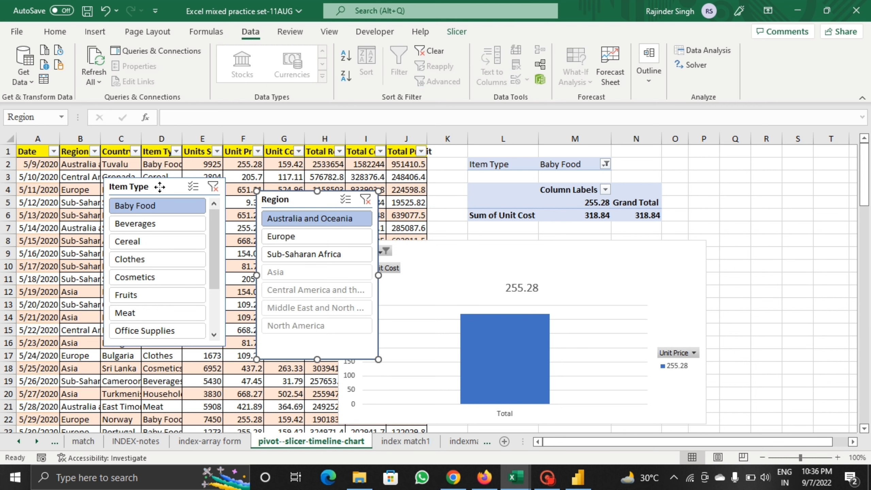
key(ctrl+z)
Step: Check the Create PivotChart options for the sales table and leave without creating a chart
drag(37, 152, 408, 228)
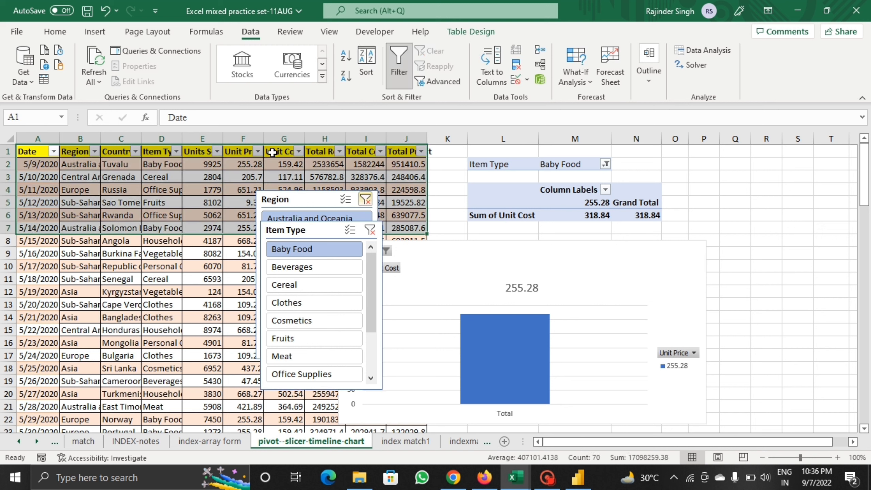
click(95, 32)
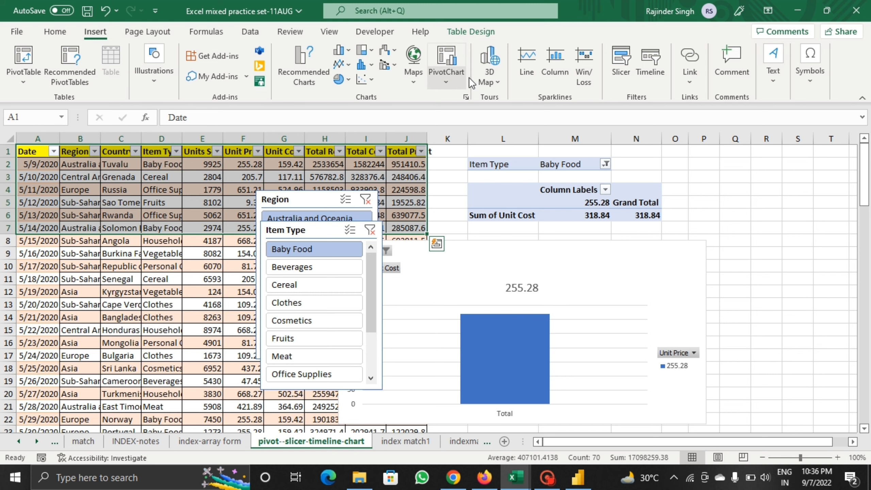
click(450, 79)
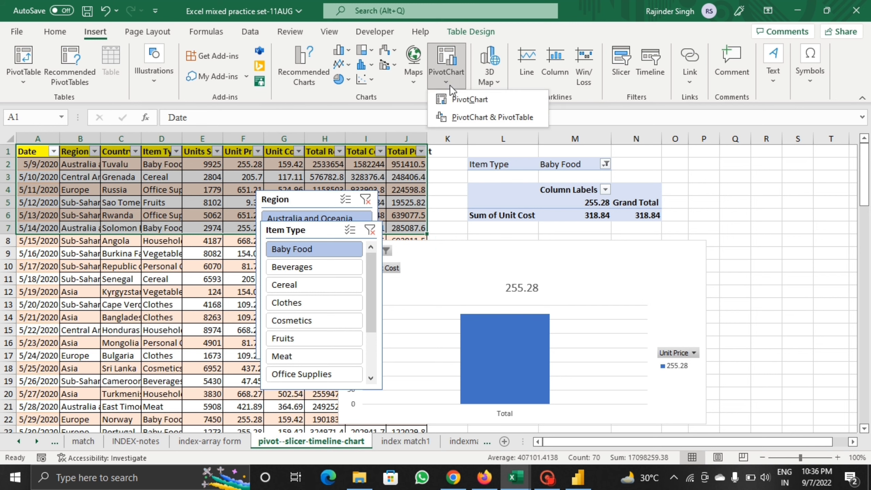
click(455, 104)
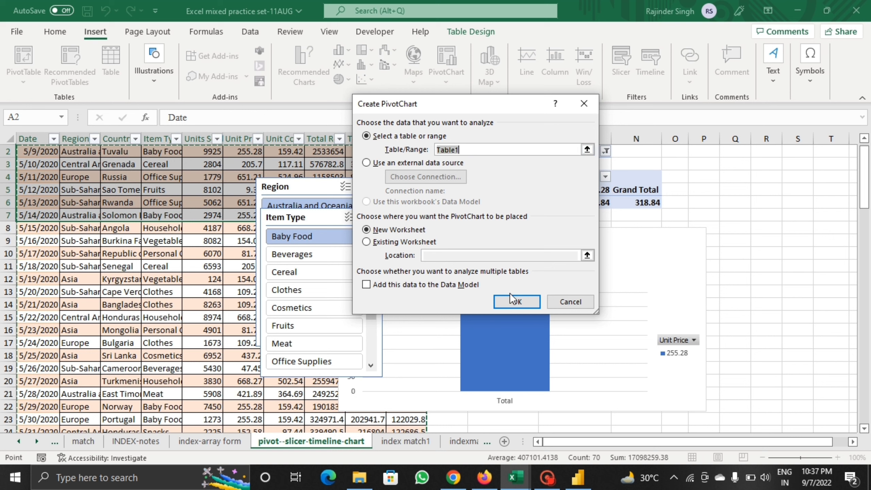
click(556, 302)
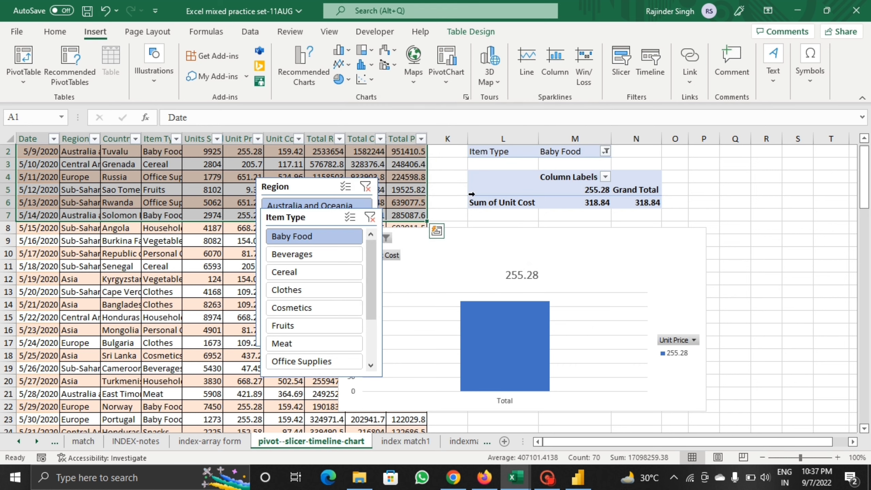
Step: Move the pivot chart clear of the source data so it sits below the pivot table
click(447, 173)
drag(488, 237, 622, 252)
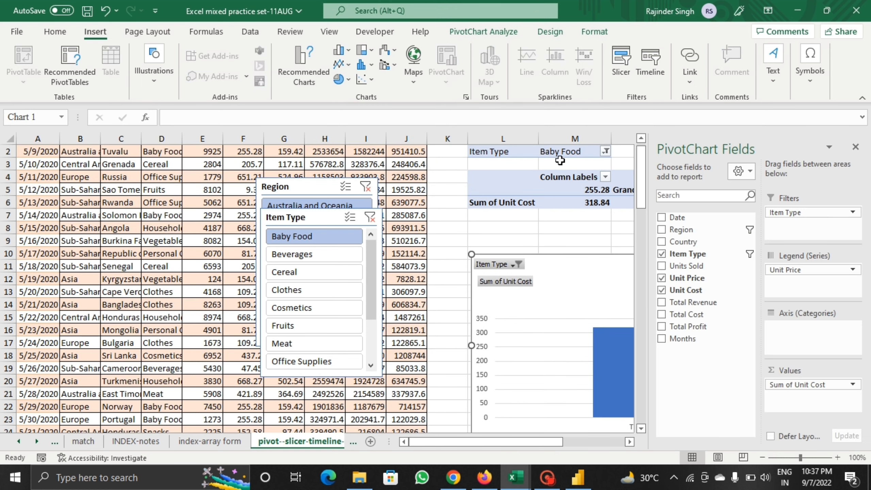
Step: View the pivot table's Item Type filter choices and move the Item Type slicer partly off the Region slicer
click(561, 161)
click(561, 152)
key(alt+Down)
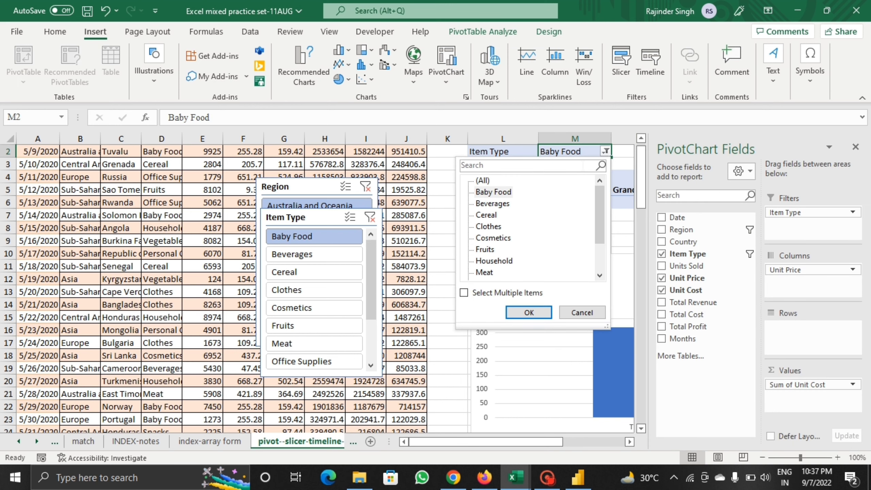
key(Escape)
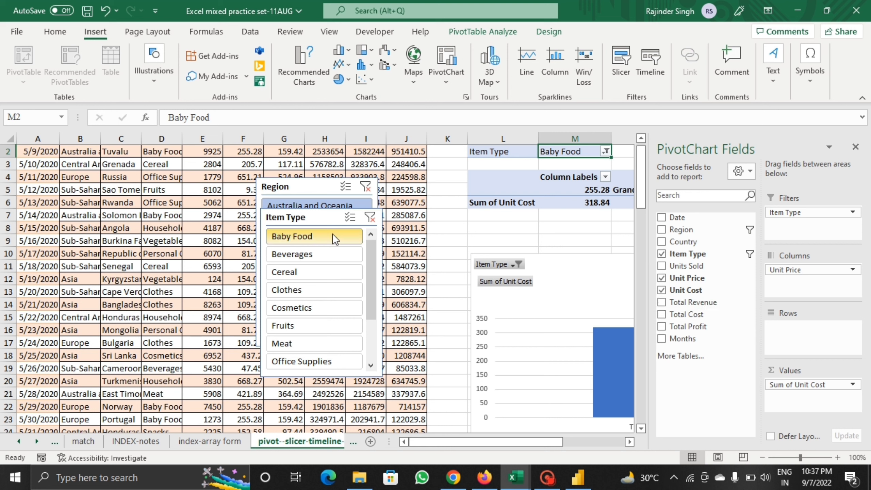
drag(311, 219, 212, 206)
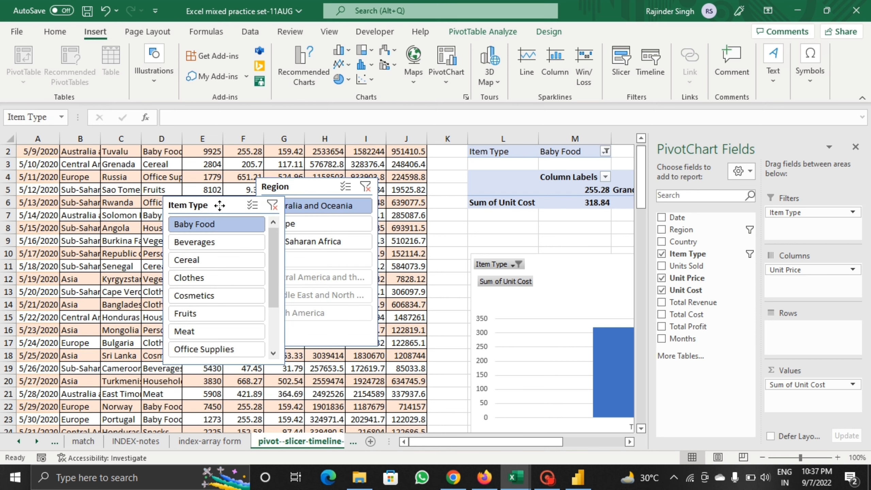
click(613, 77)
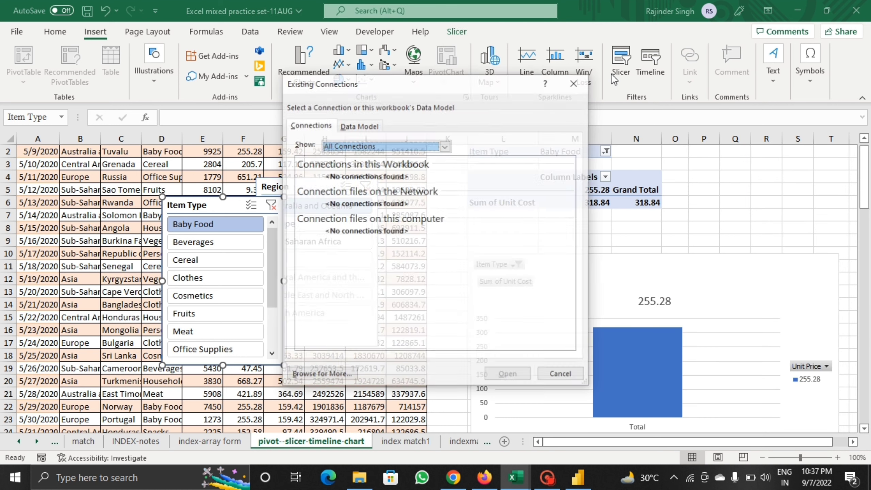
click(362, 123)
click(572, 83)
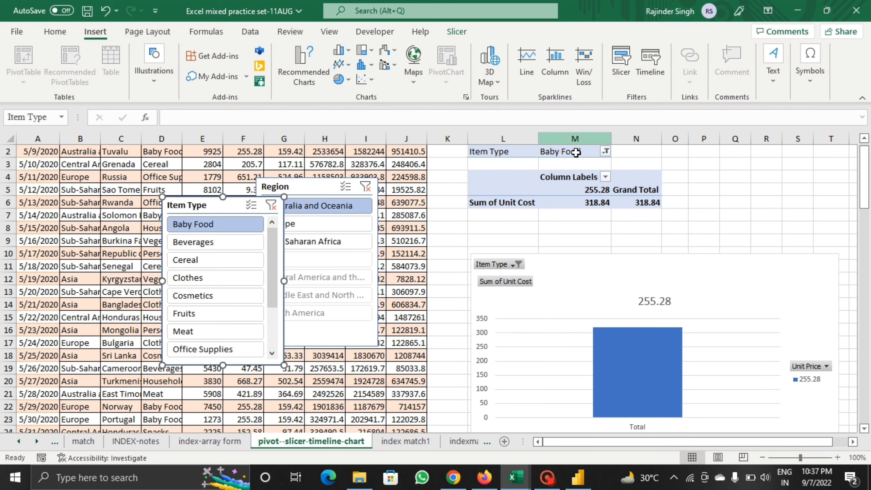
click(532, 188)
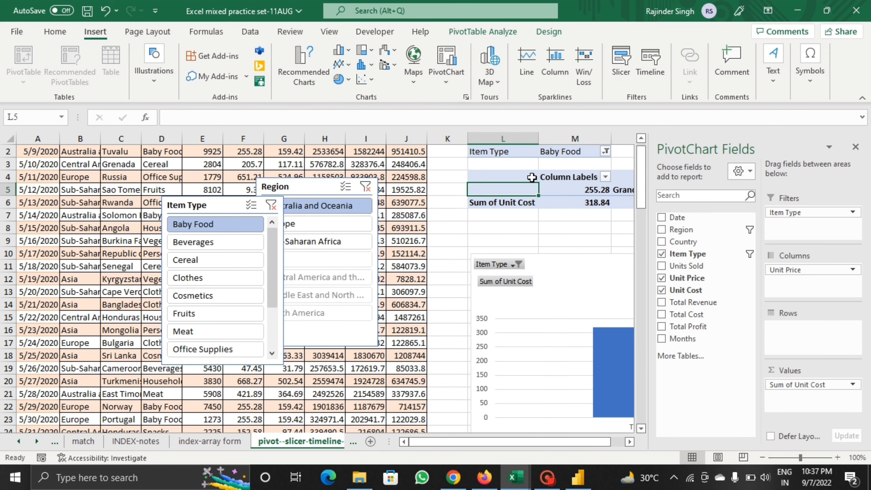
click(532, 177)
click(621, 62)
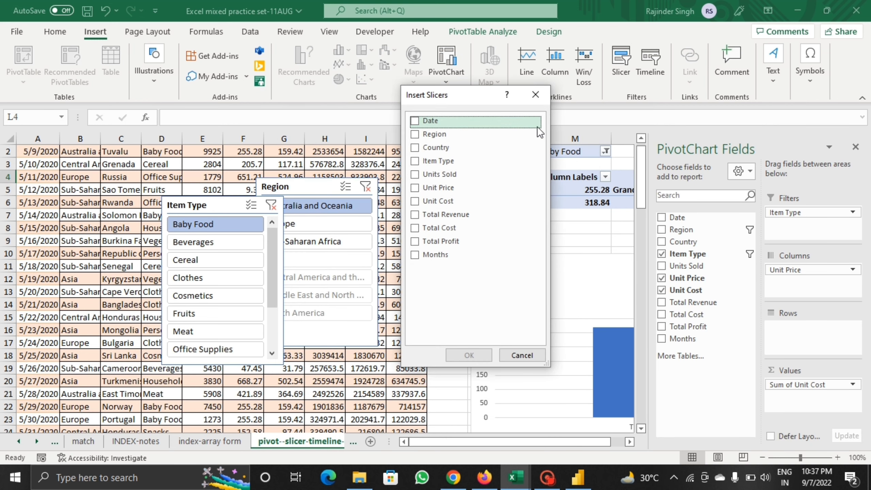
drag(481, 96, 457, 160)
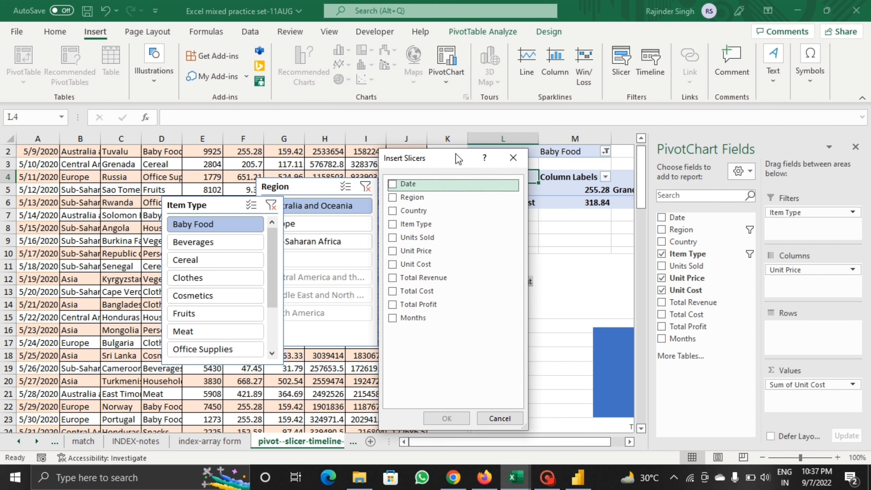
key(Escape)
Step: Insert a Country slicer for the pivot table
click(559, 190)
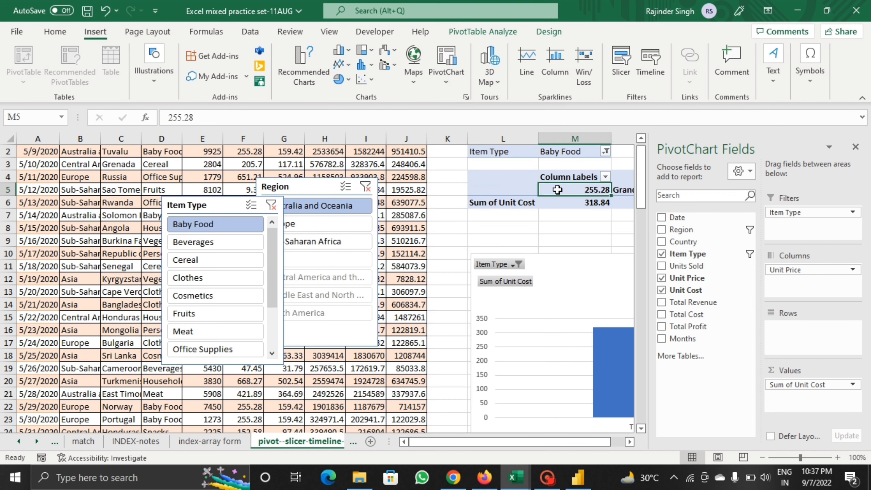
click(628, 71)
drag(429, 165, 456, 161)
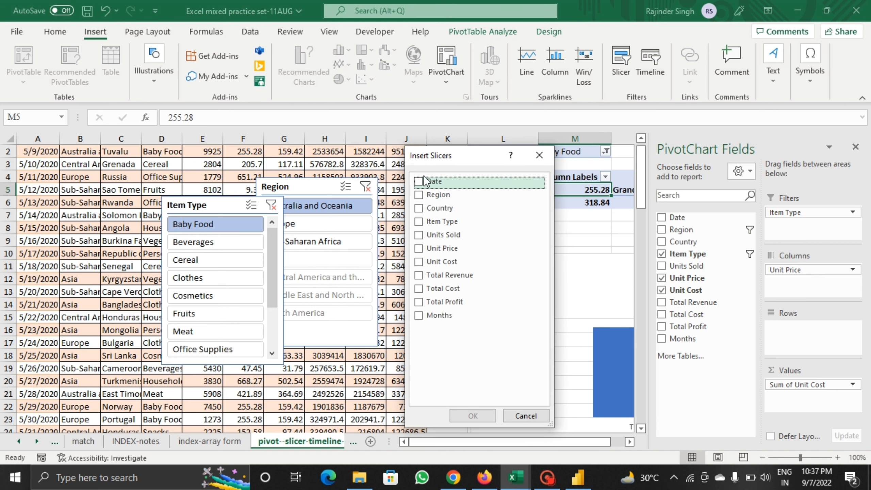
click(421, 208)
click(472, 414)
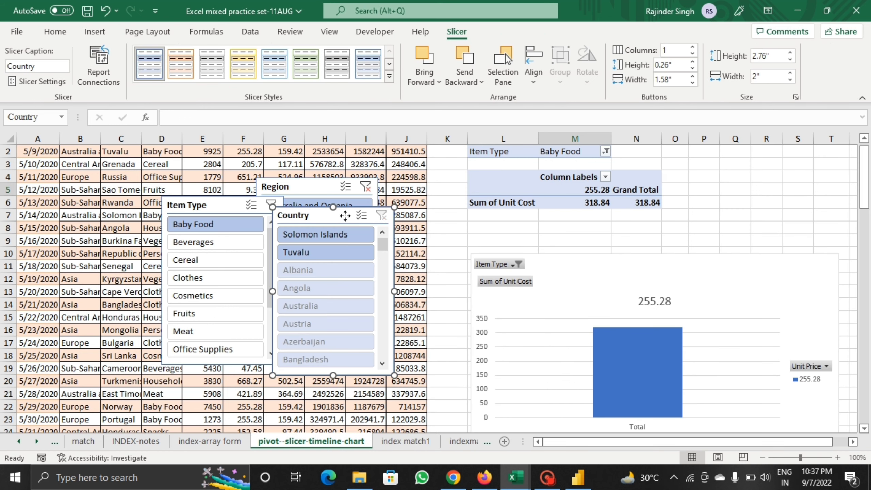
Step: Move the Country slicer away from the Item Type slicer and filter the pivot table and chart to Tuvalu
drag(336, 220, 413, 182)
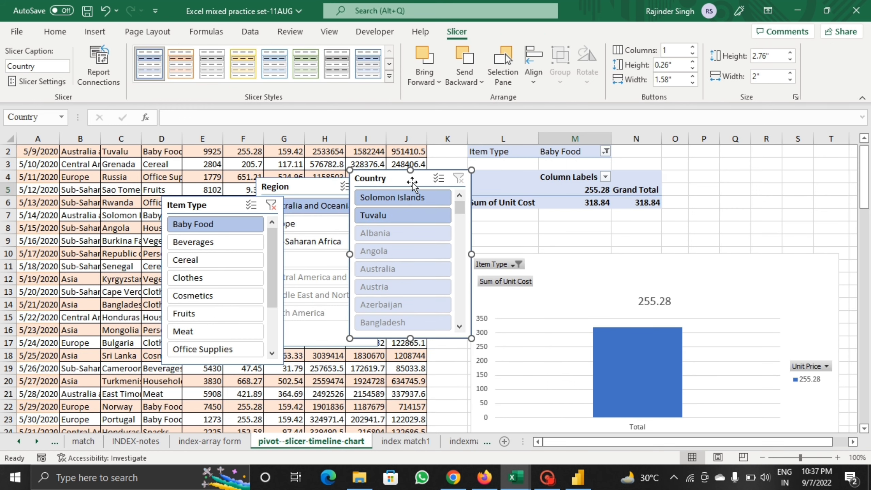
click(395, 216)
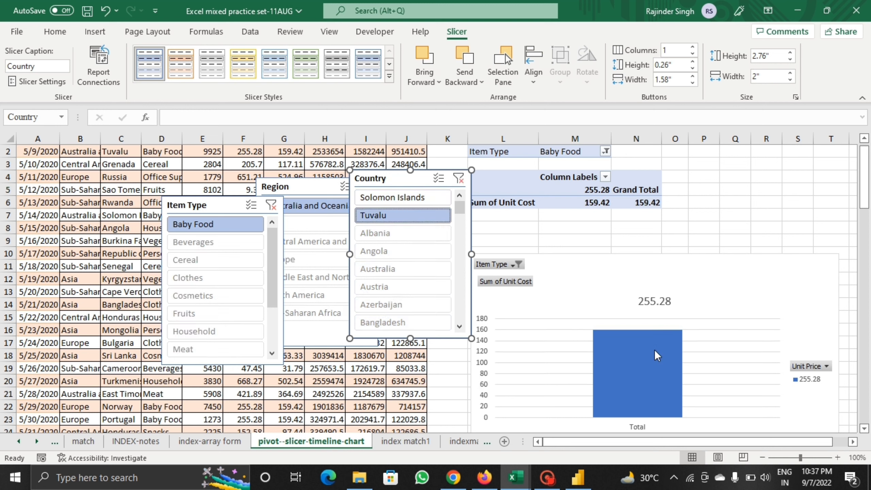
Step: Nudge the pivot chart upward, clear the field list away, and filter the pivot table to Beverages with the Item Type slicer
drag(699, 316, 699, 307)
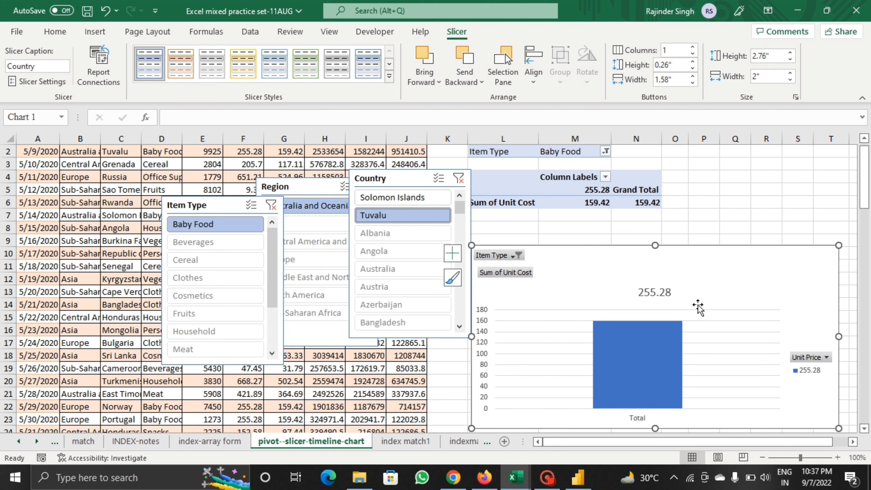
click(855, 151)
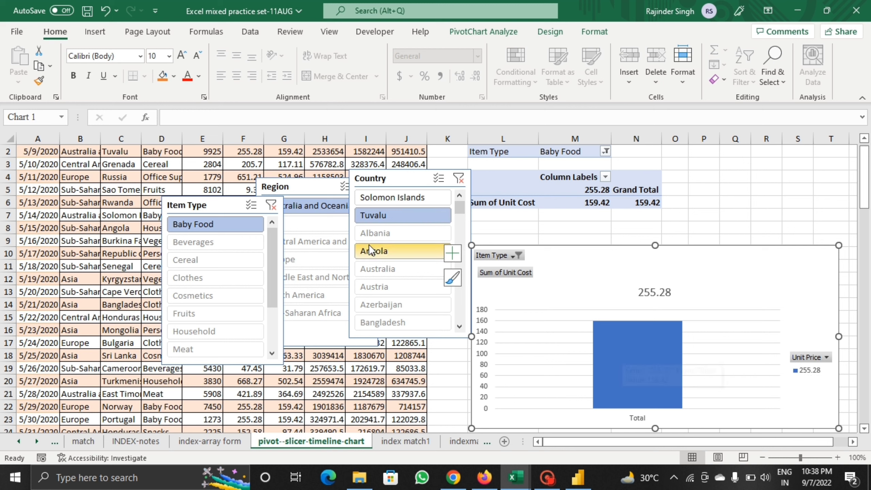
click(222, 241)
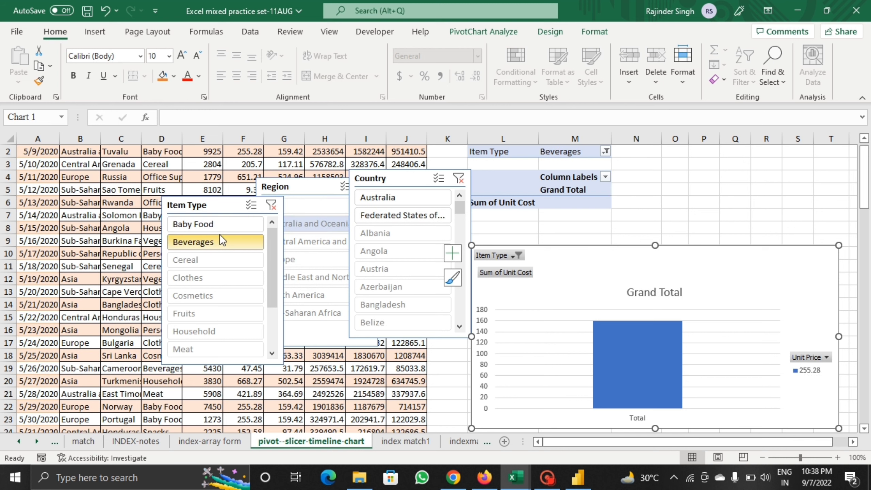
scroll(672, 363, up, 1)
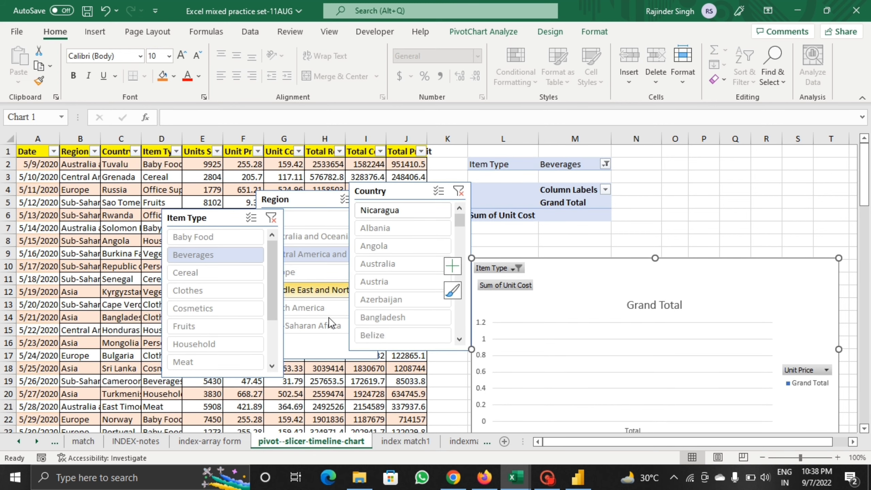
Step: Open the index match1 sheet and view the INDEX/MATCH formula behind the Salary result in G3
click(401, 442)
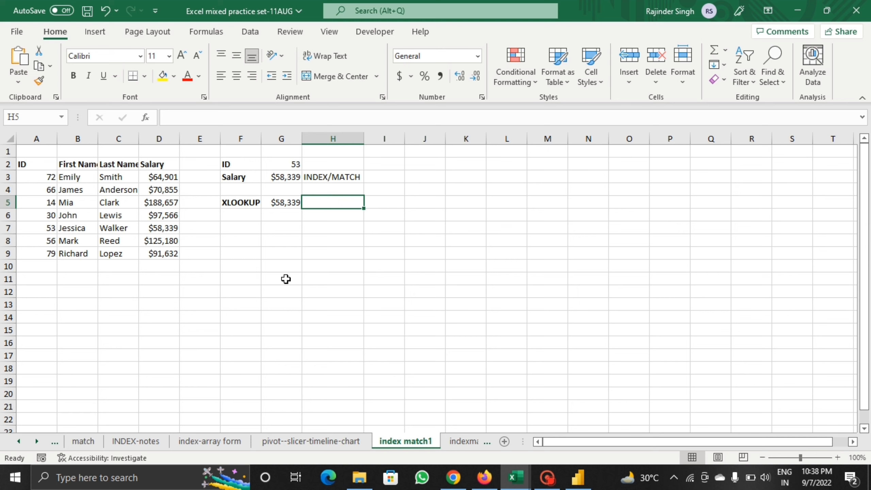
click(288, 177)
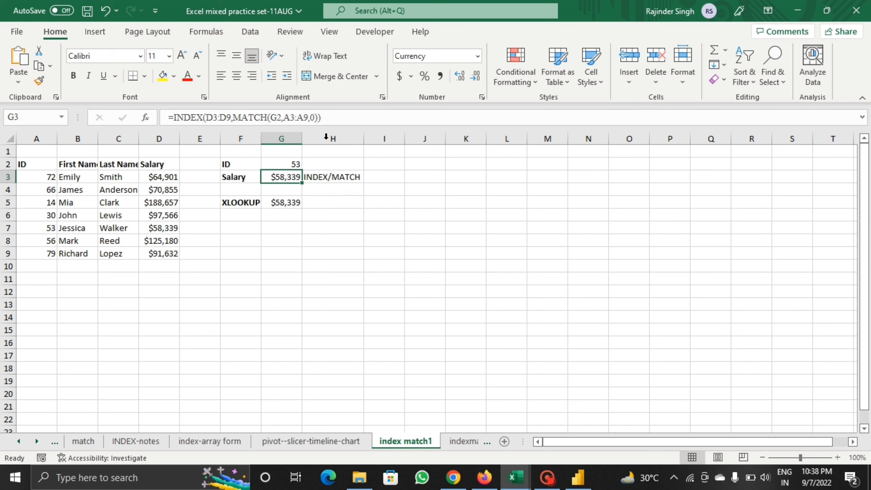
key(F2)
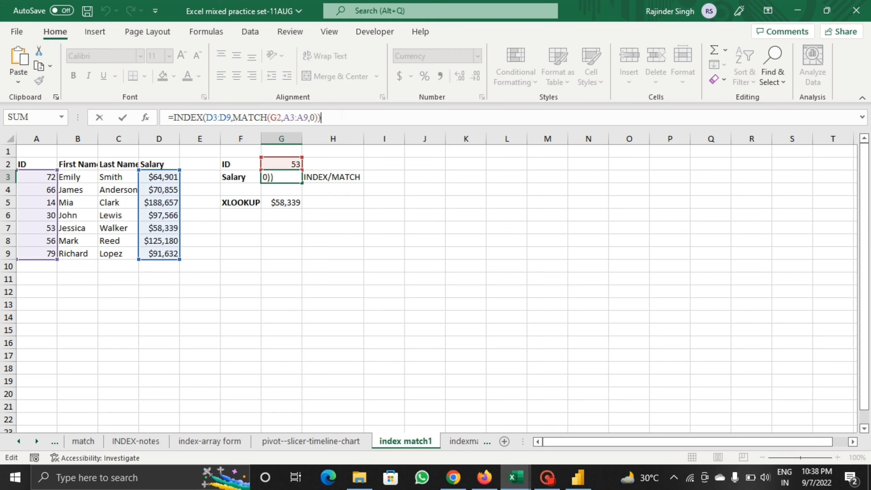
key(Return)
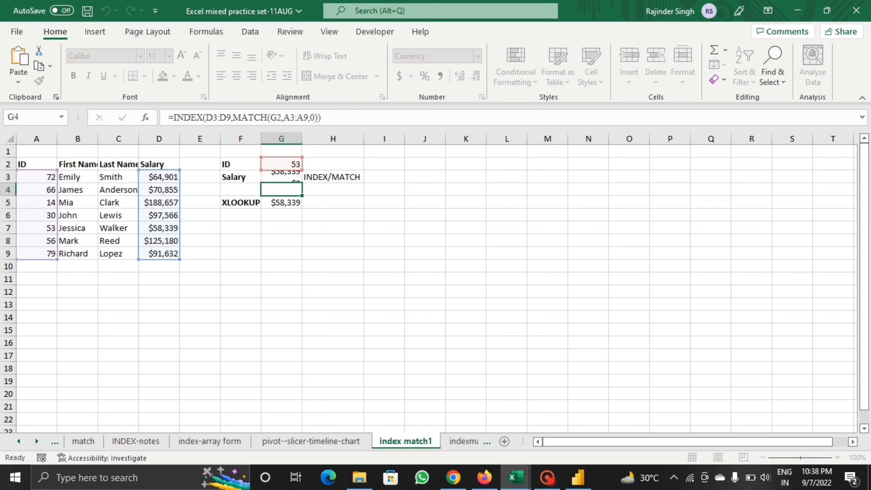
Step: Examine the arguments of the INDEX/MATCH formula in G3 and the ranges it refers to, at an enlarged, readable size
click(837, 457)
click(838, 458)
click(838, 457)
click(837, 458)
click(837, 458)
click(838, 458)
click(838, 458)
click(838, 458)
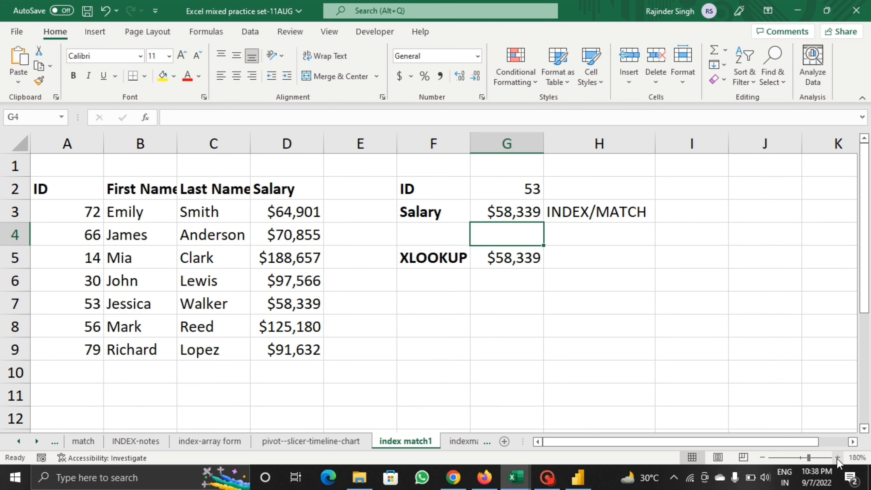
click(838, 458)
click(531, 217)
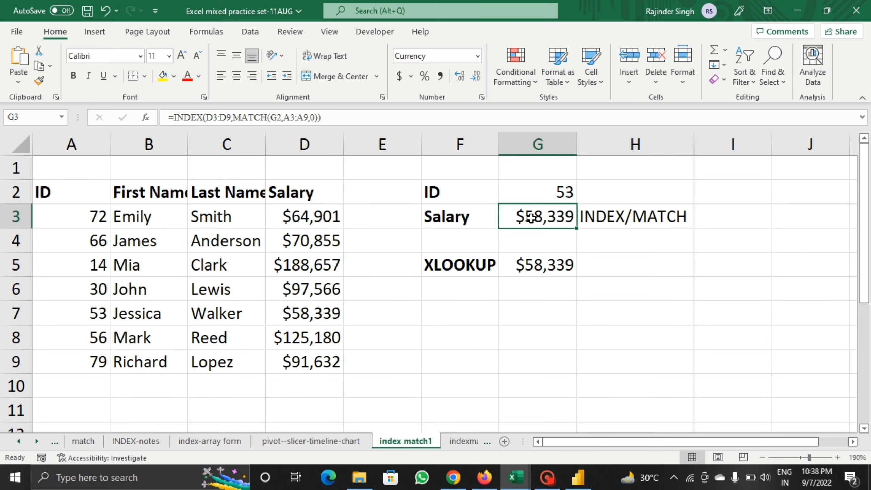
double_click(528, 217)
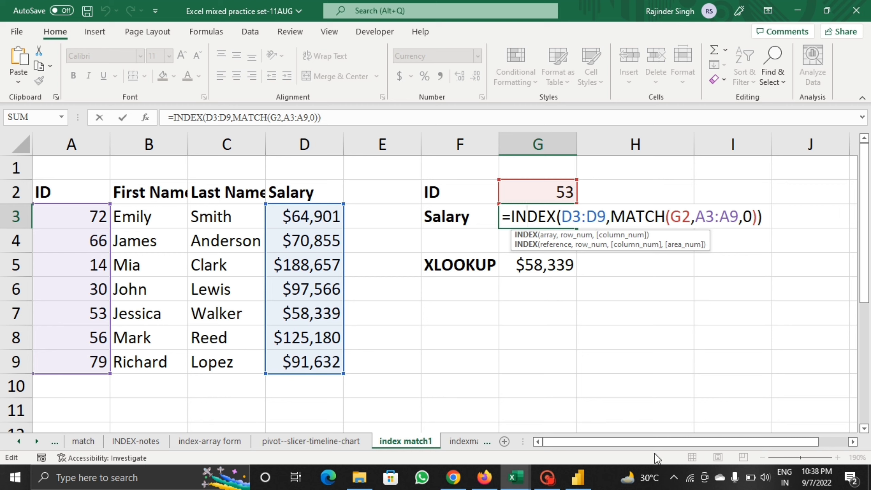
drag(654, 443, 645, 441)
key(Return)
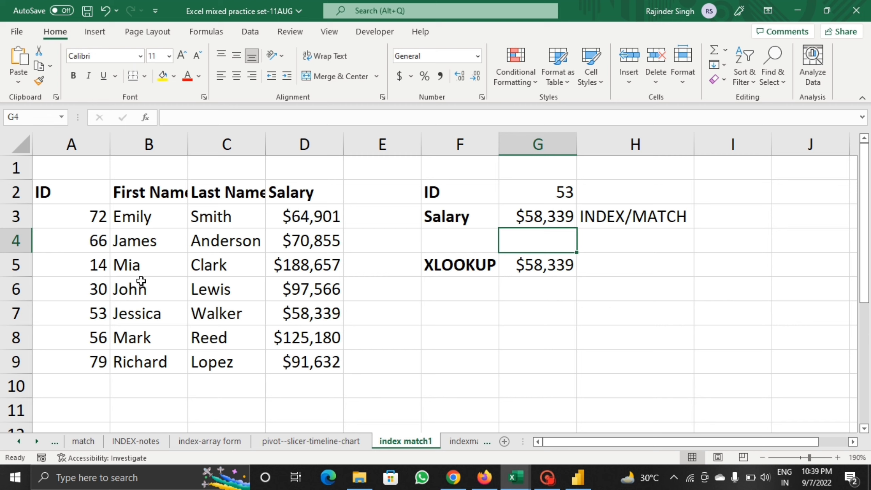
Step: Trace the looked-up ID across row 7 of the table, from the ID to the first name and salary
click(71, 322)
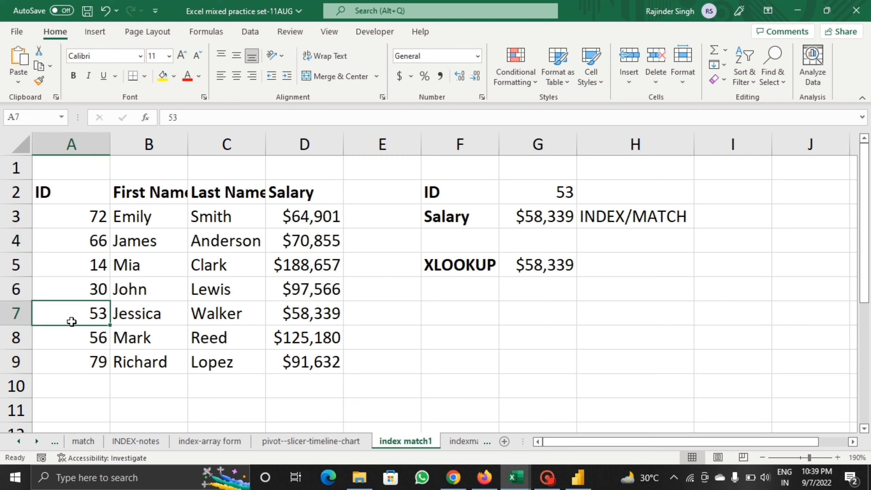
click(125, 319)
click(307, 318)
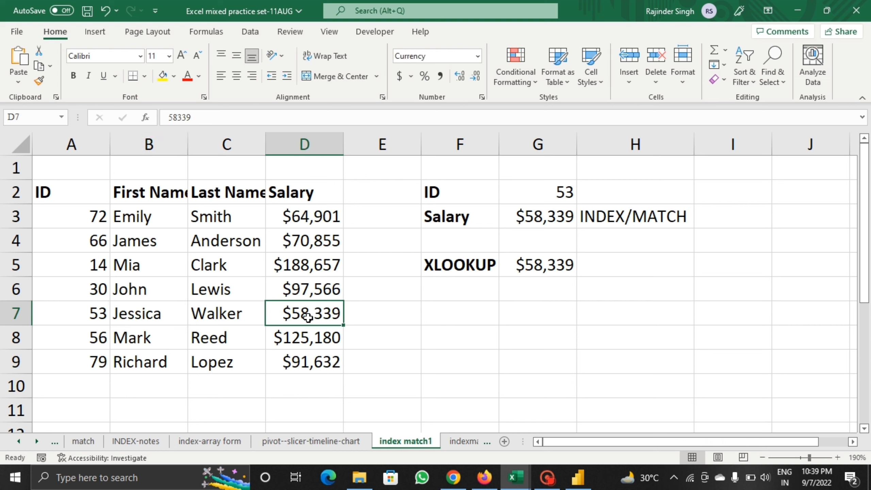
Step: Examine the XLOOKUP formula in G5 and its lookup value, lookup range and return range
click(530, 267)
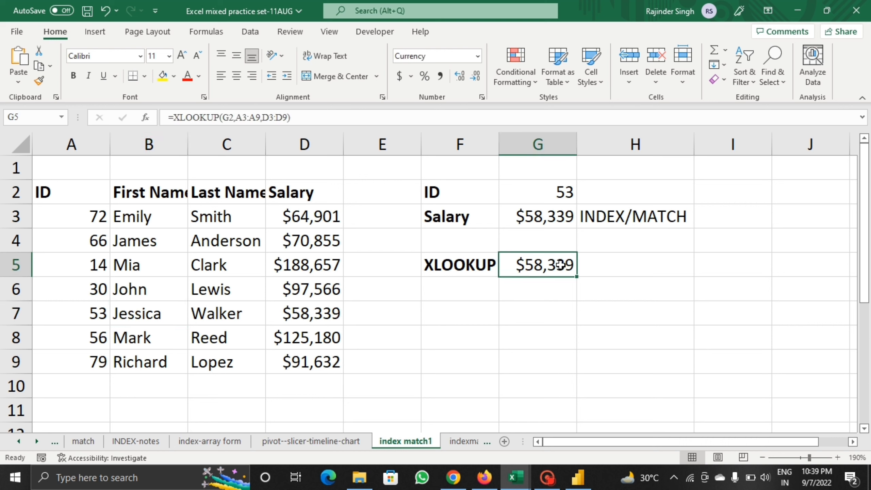
double_click(562, 264)
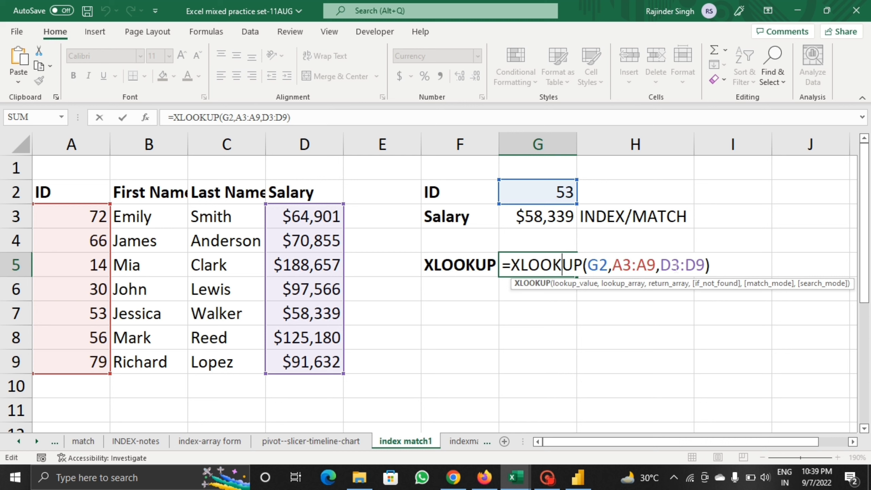
key(Return)
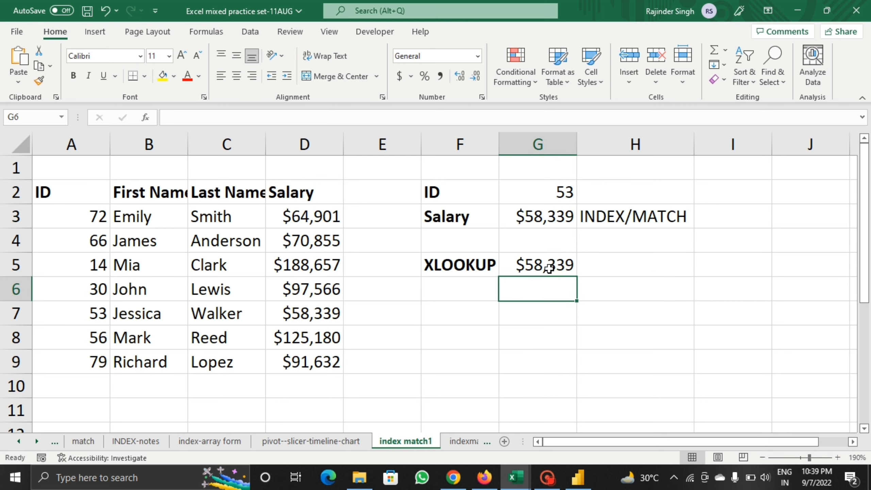
click(550, 269)
double_click(549, 268)
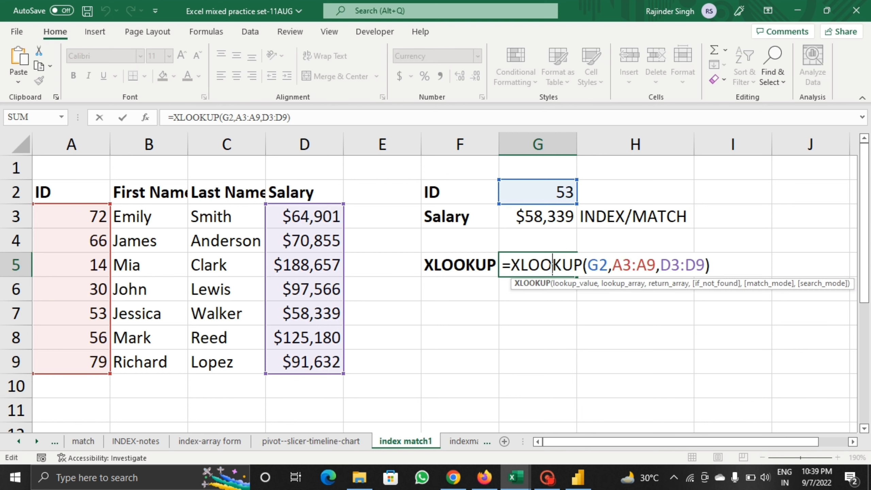
key(Return)
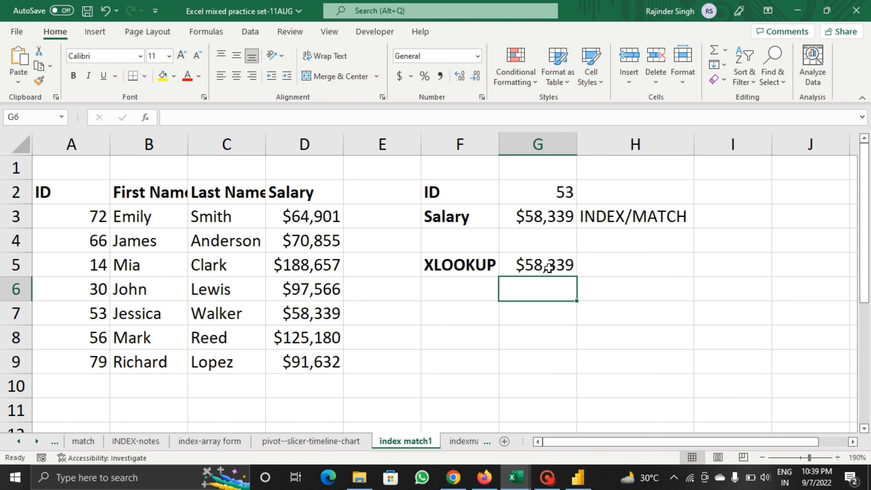
Step: View the indexmatch2 and indexmatch3 sheets, and close the practice workbook with its changes saved
click(463, 443)
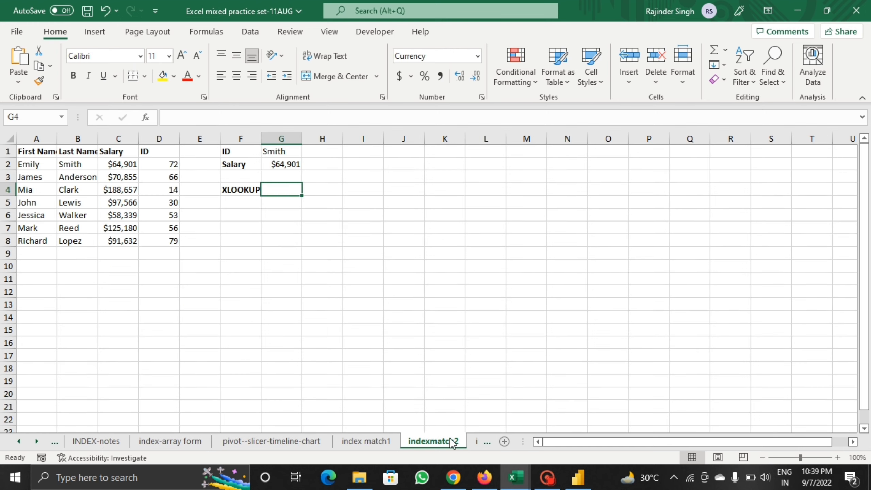
click(479, 443)
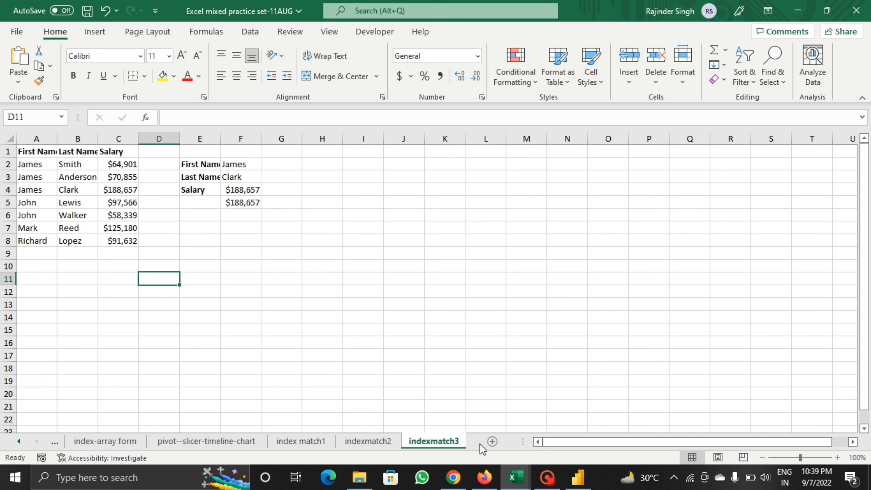
click(856, 10)
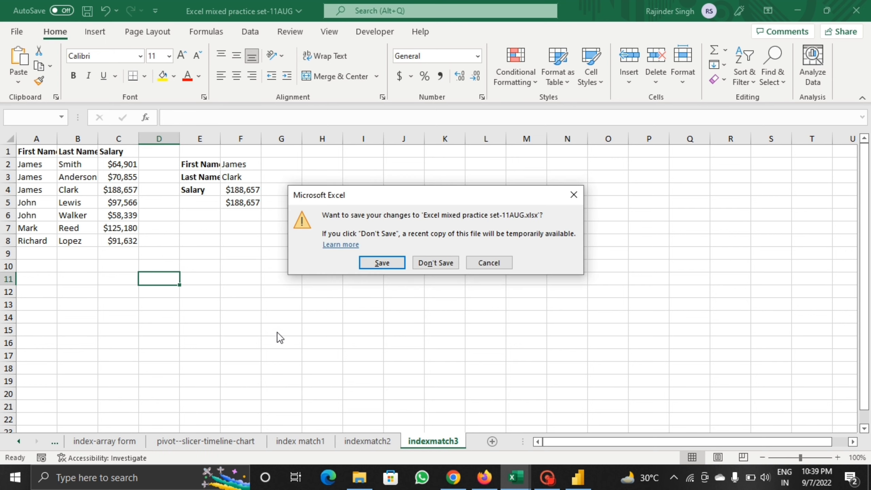
click(397, 266)
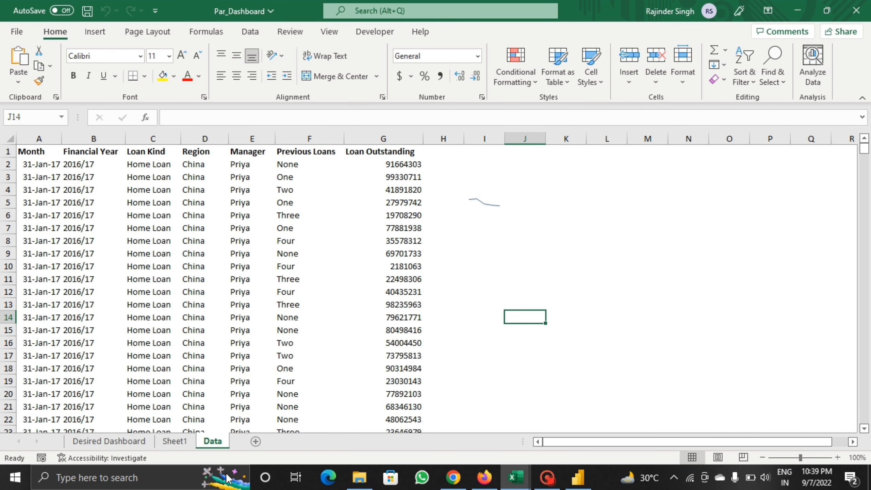
Step: Look over the Desired Dashboard, Sheet1 and Data sheets of the Par_Dashboard workbook
click(117, 446)
scroll(326, 337, down, 3)
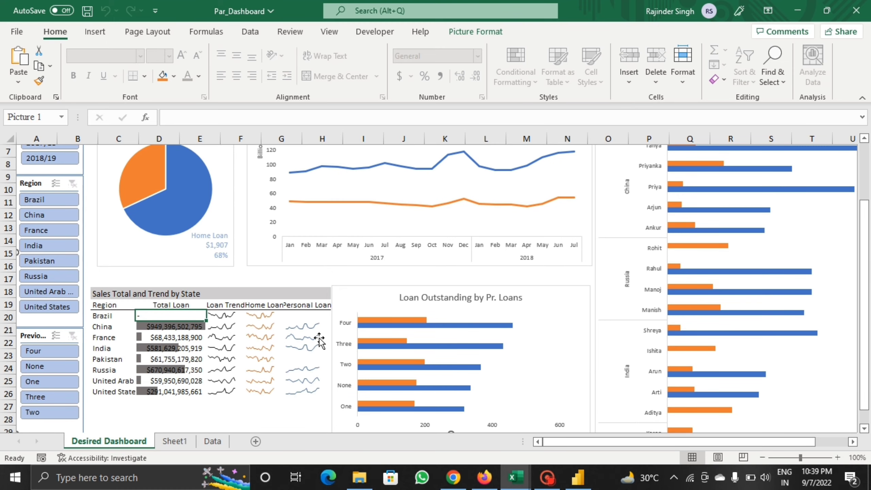
scroll(326, 338, up, 3)
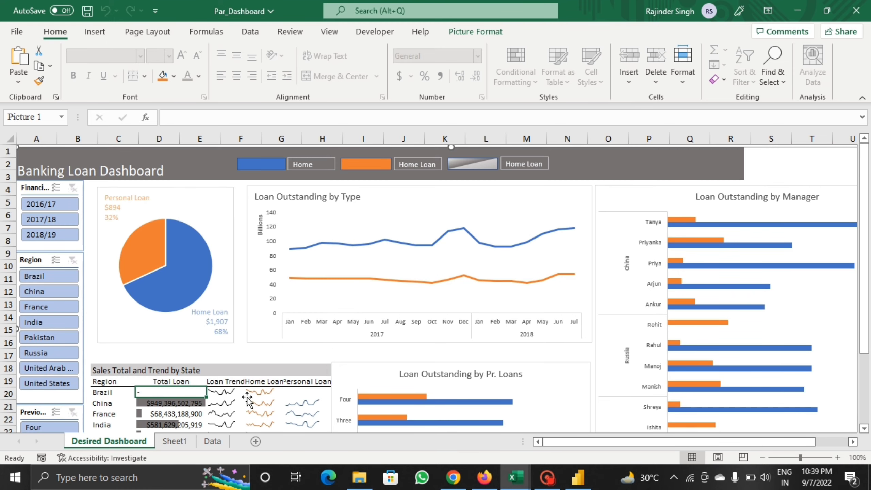
click(174, 444)
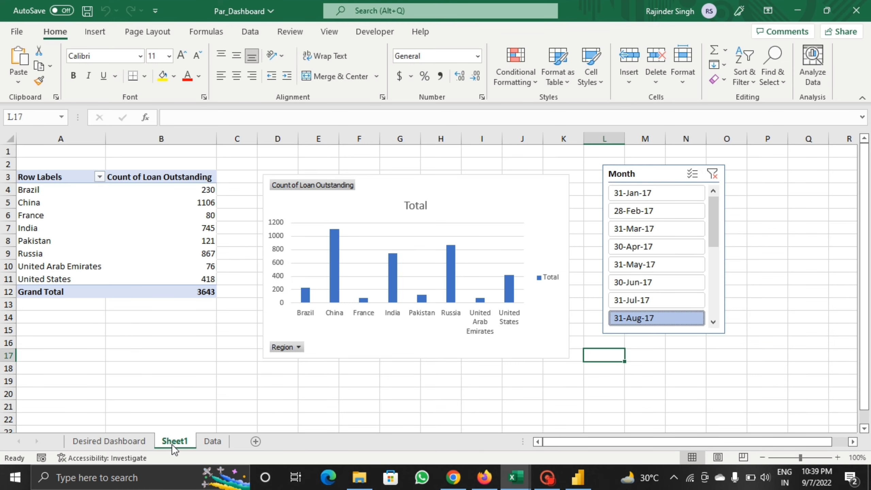
click(226, 442)
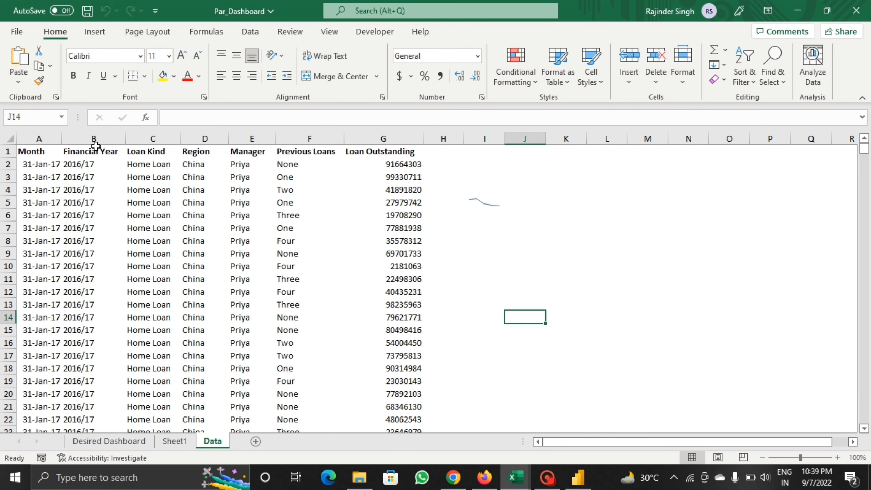
Step: On Sheet1, filter the pivot table and chart by month through 31-Jan-17 and 28-Feb-17, ending on 30-Apr-17
click(177, 441)
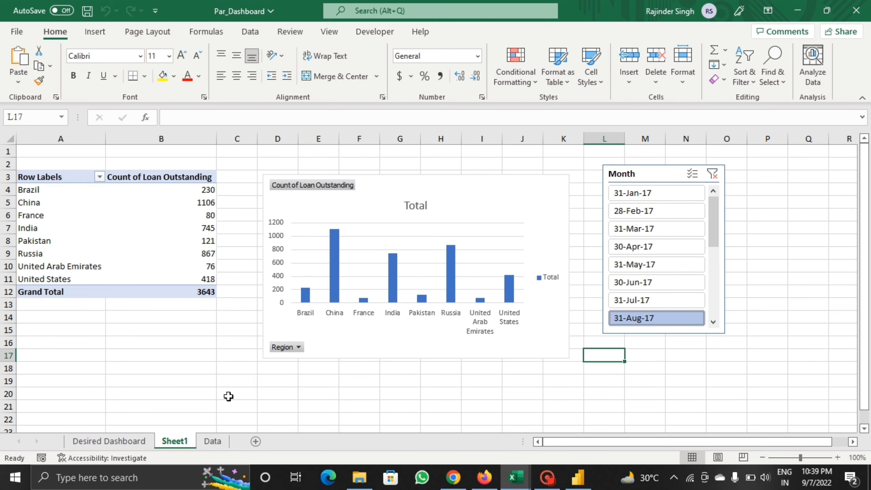
click(455, 195)
click(621, 195)
click(621, 215)
click(622, 253)
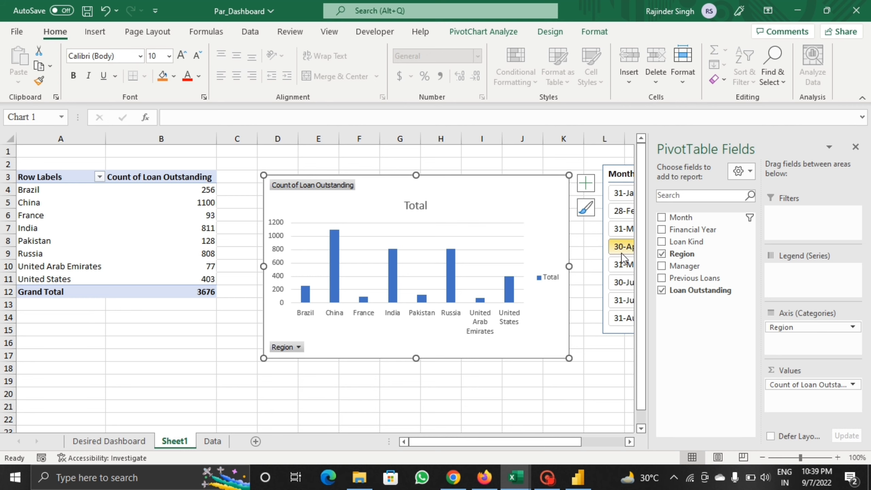
Step: Examine the existing line sparkline in cell I5 of the Data sheet at an enlarged size
click(220, 441)
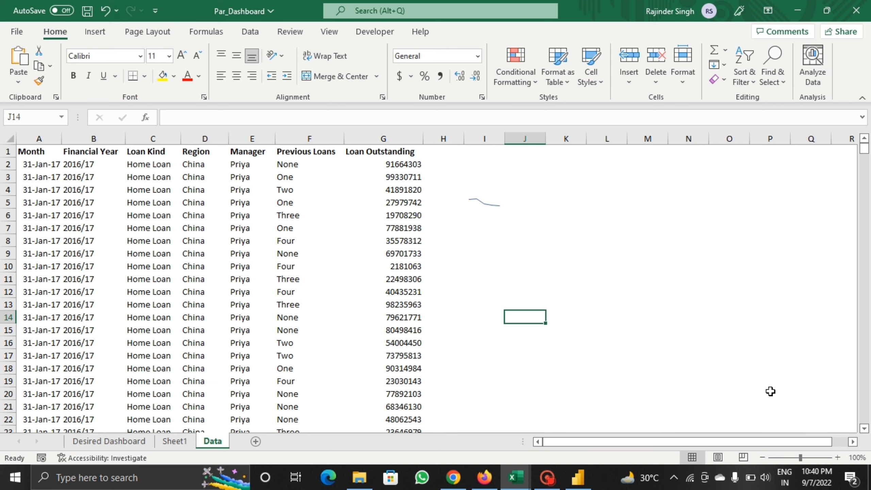
click(837, 462)
click(838, 462)
click(837, 462)
click(838, 461)
click(837, 462)
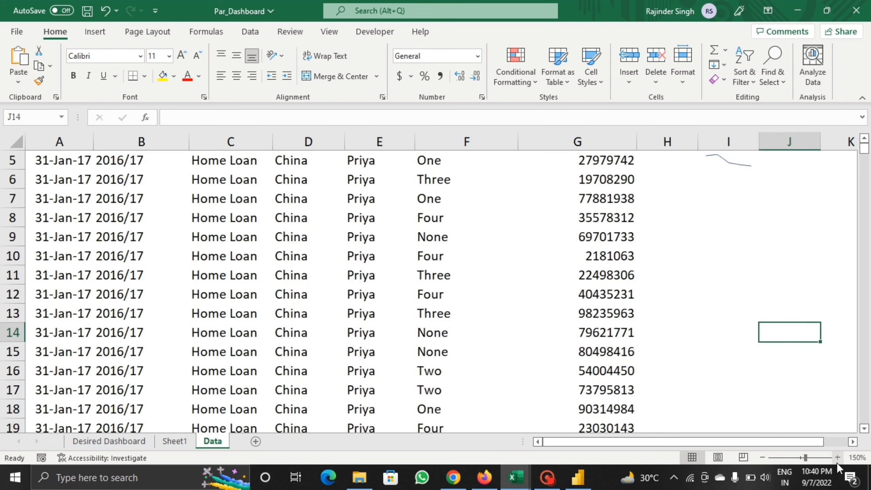
click(838, 462)
scroll(785, 295, up, 1)
click(690, 245)
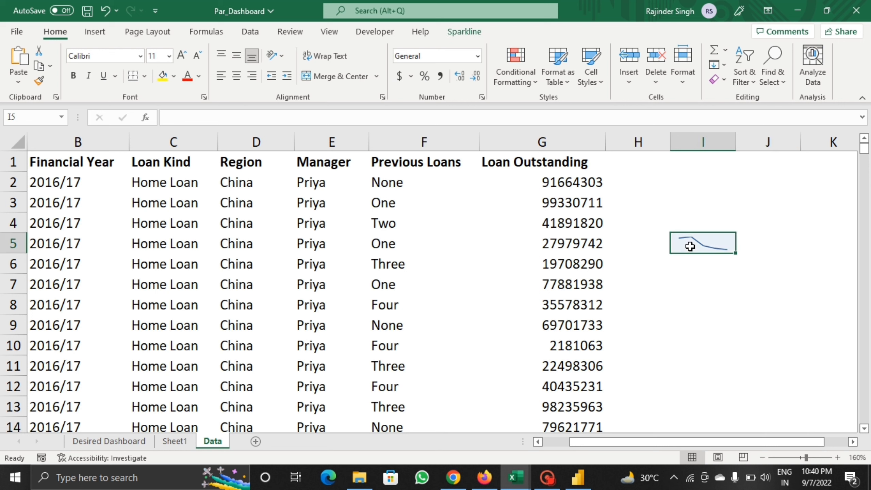
click(701, 271)
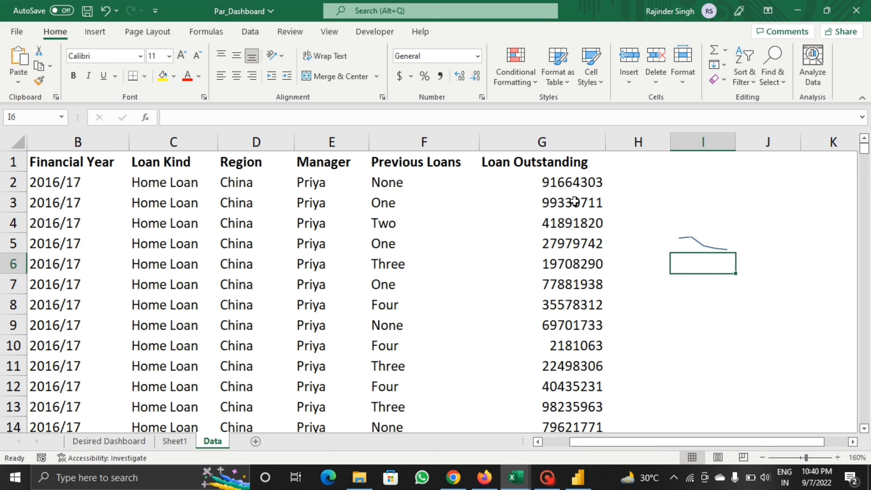
Step: Insert a line sparkline in cell I7 of the Data sheet from the Loan Outstanding values in G2:G8
drag(575, 188, 575, 297)
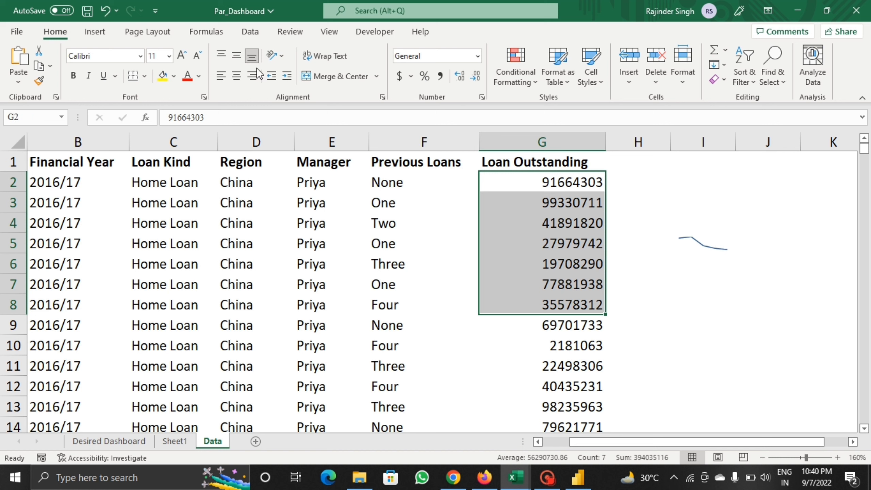
click(94, 32)
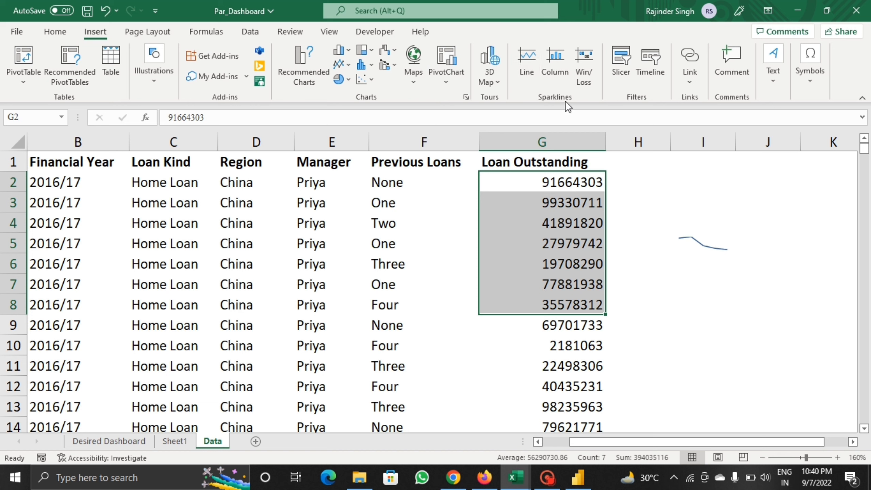
click(523, 73)
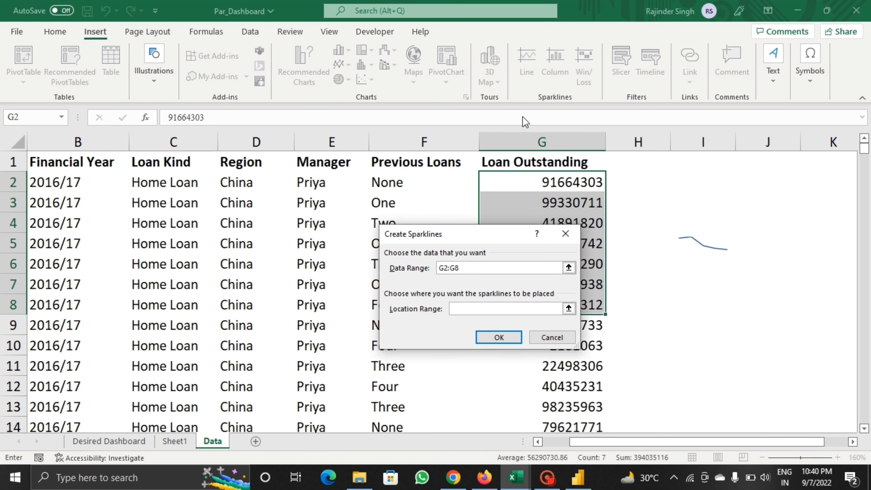
drag(497, 235, 458, 235)
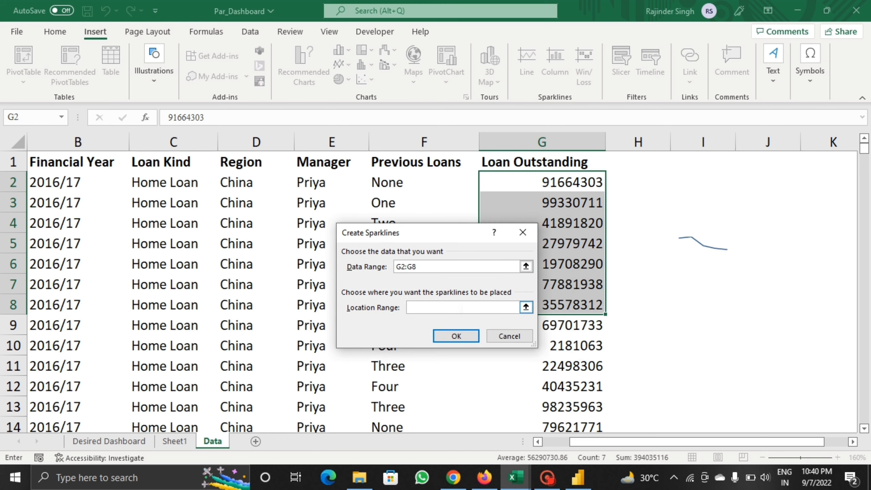
click(683, 281)
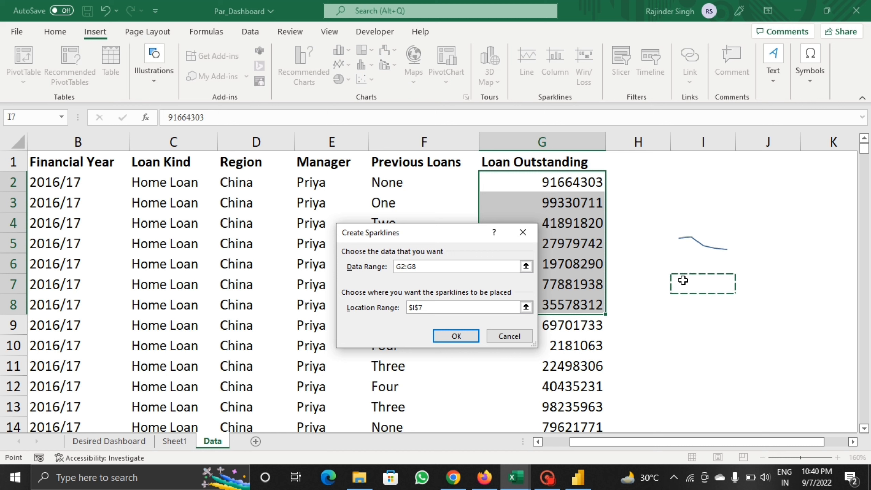
click(471, 341)
click(693, 318)
click(698, 290)
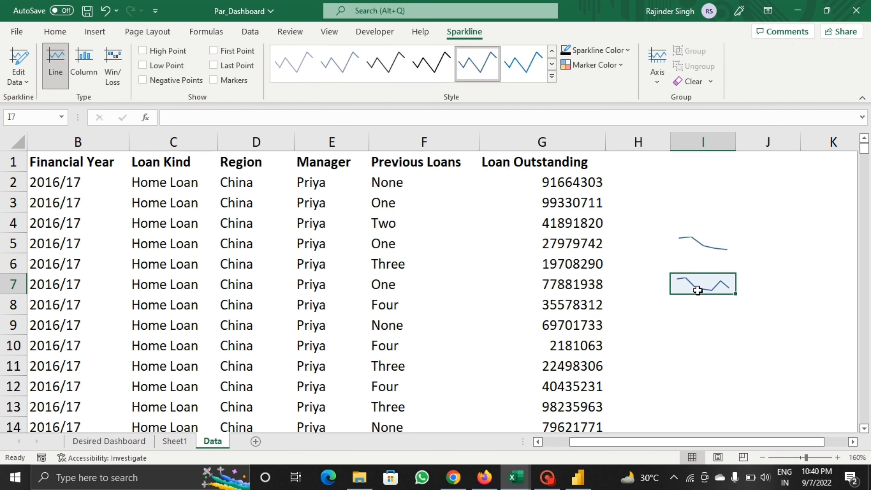
click(697, 311)
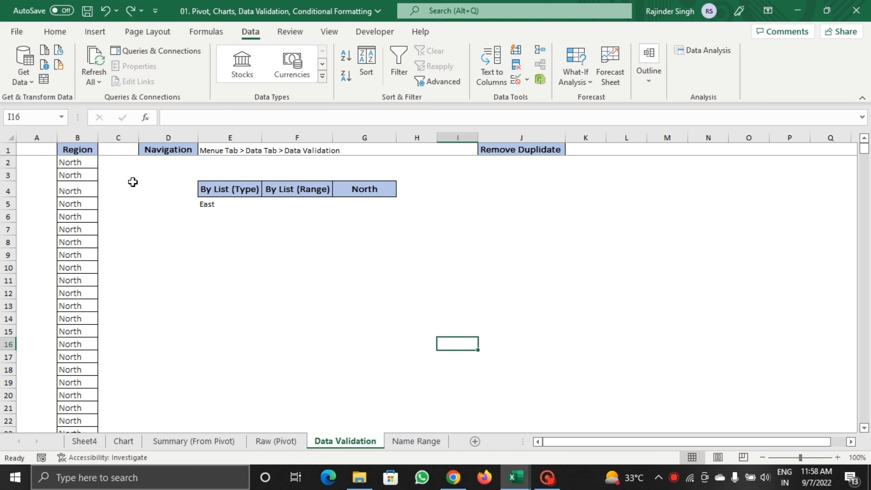
Step: Remove the duplicate values from the Region column on the Data Validation sheet, treating the first row as a header
click(74, 170)
click(74, 163)
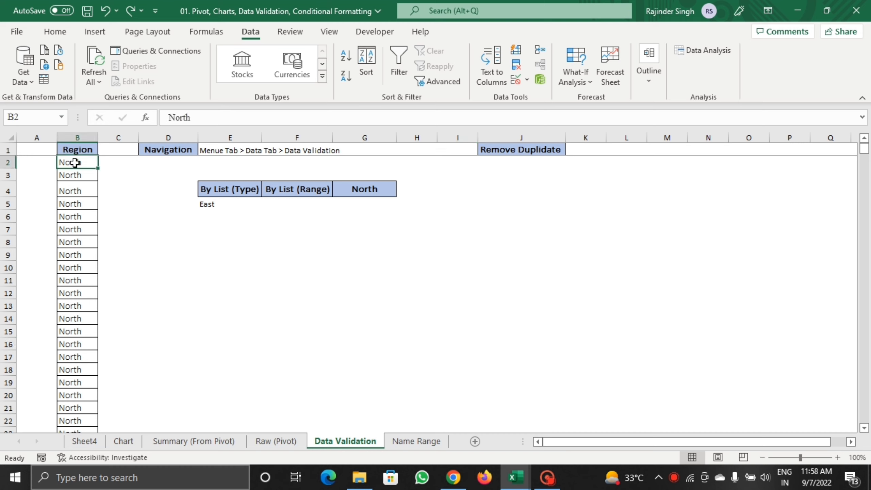
key(ctrl+shift+Down)
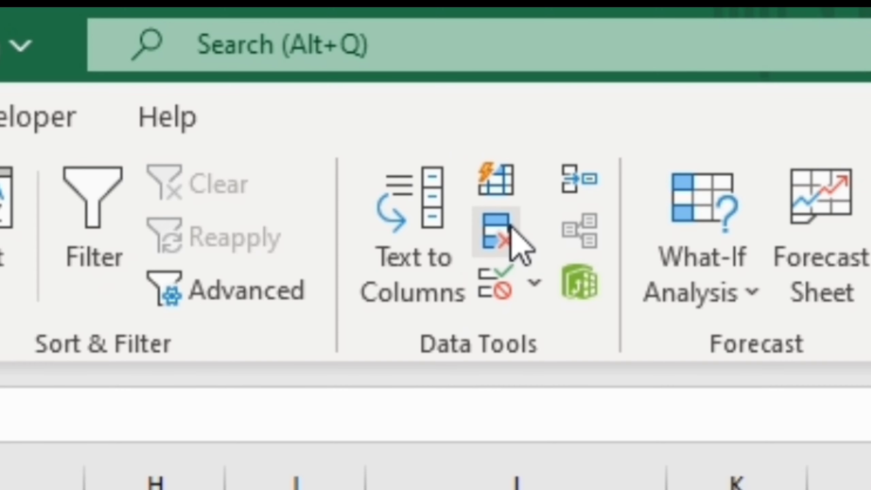
click(501, 230)
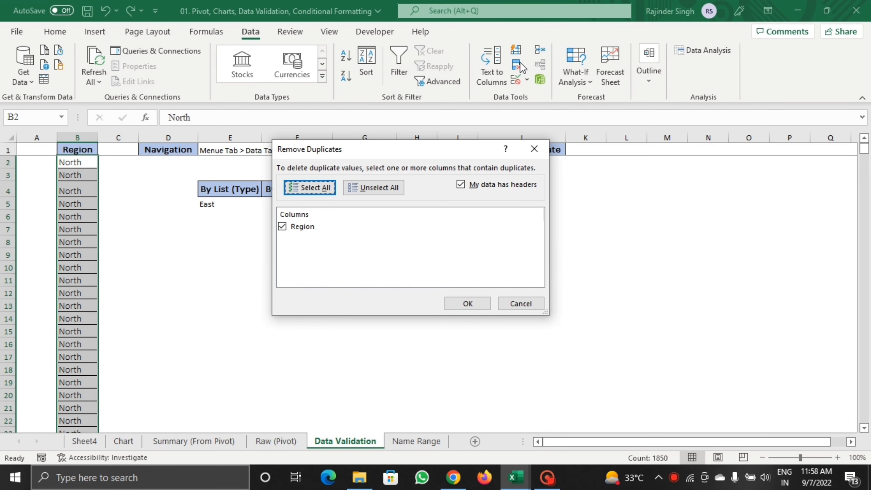
click(464, 302)
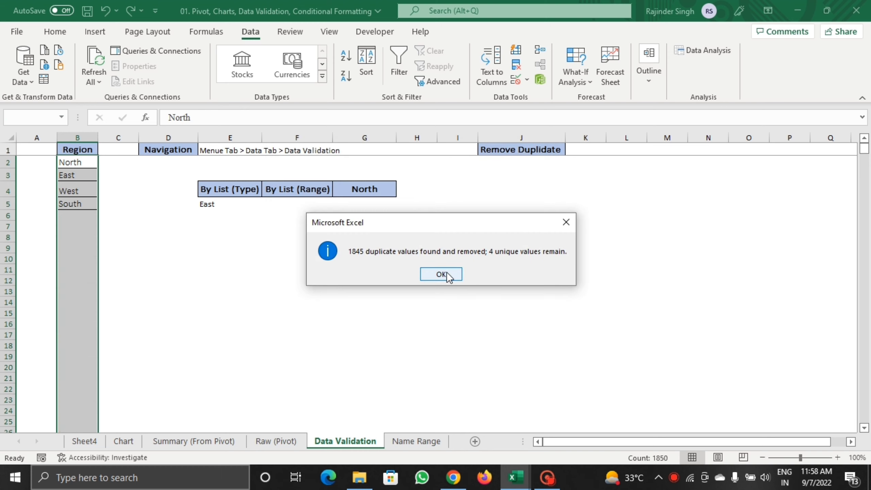
click(445, 273)
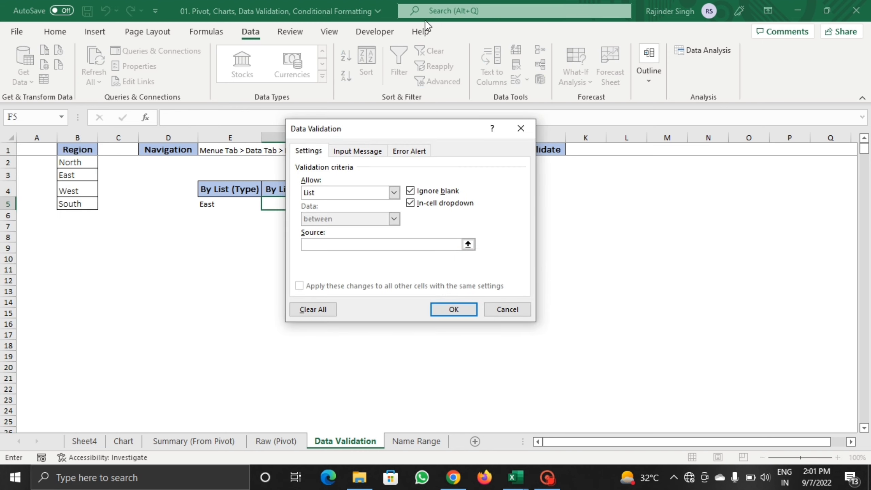
Step: Start a data validation rule for cell F5 under By List (Range) that allows a List
click(530, 127)
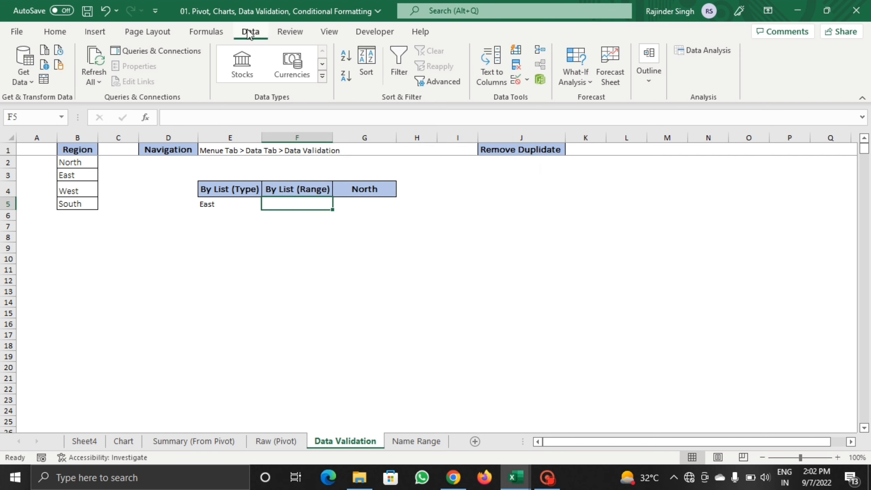
click(519, 81)
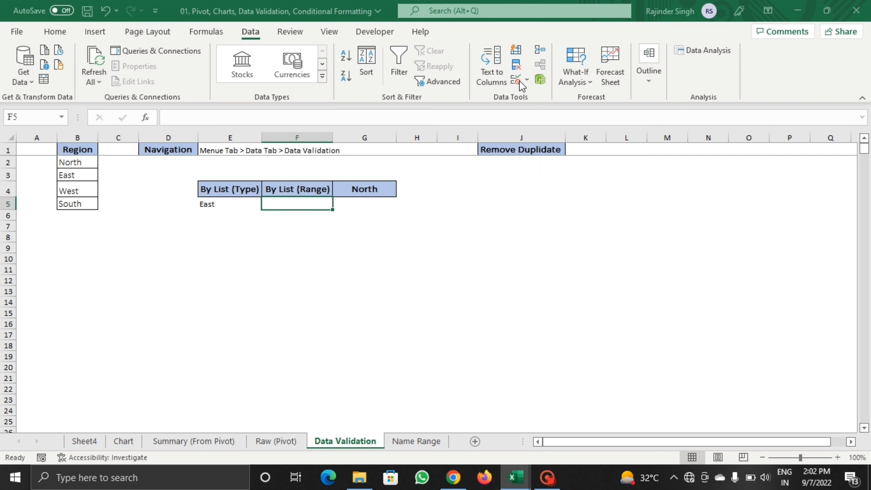
click(395, 193)
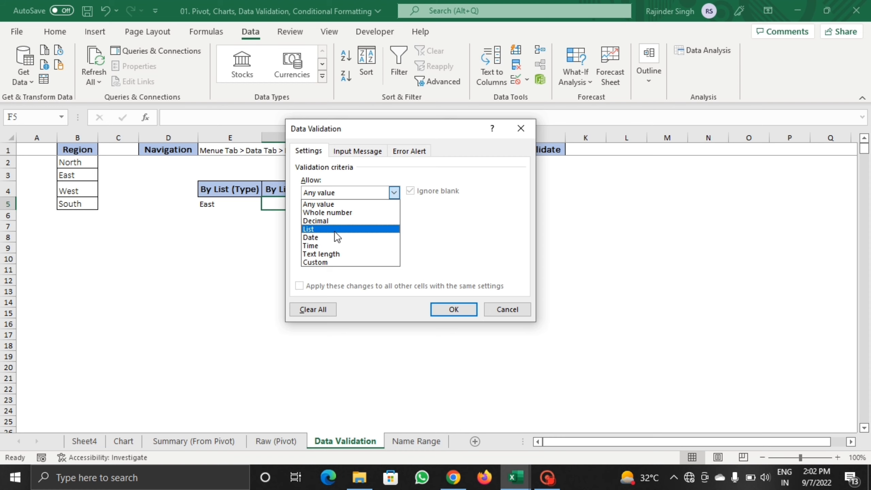
click(223, 300)
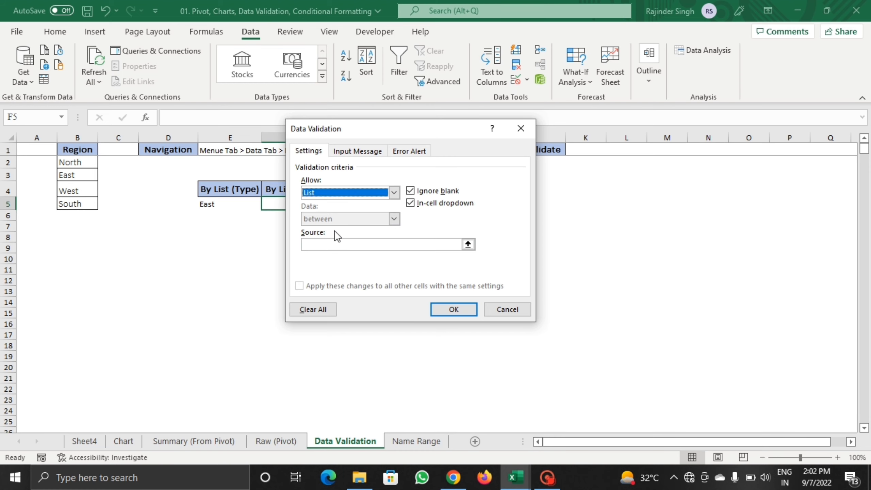
click(374, 240)
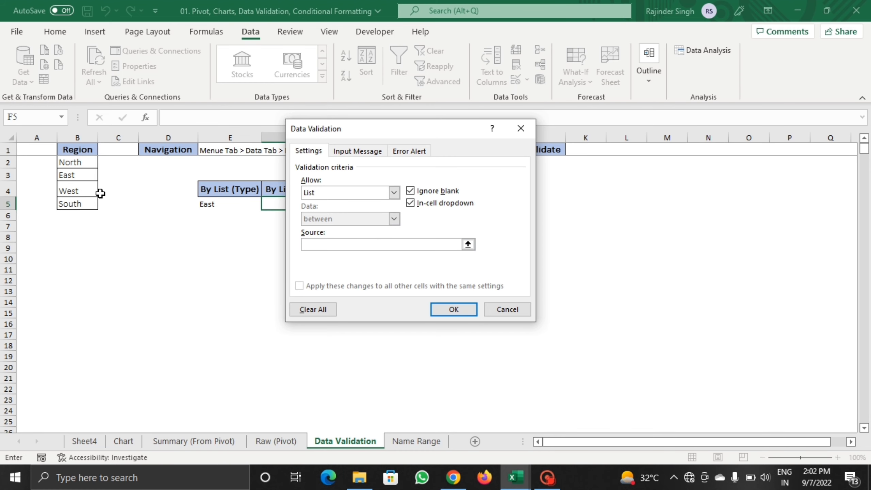
drag(78, 165, 84, 203)
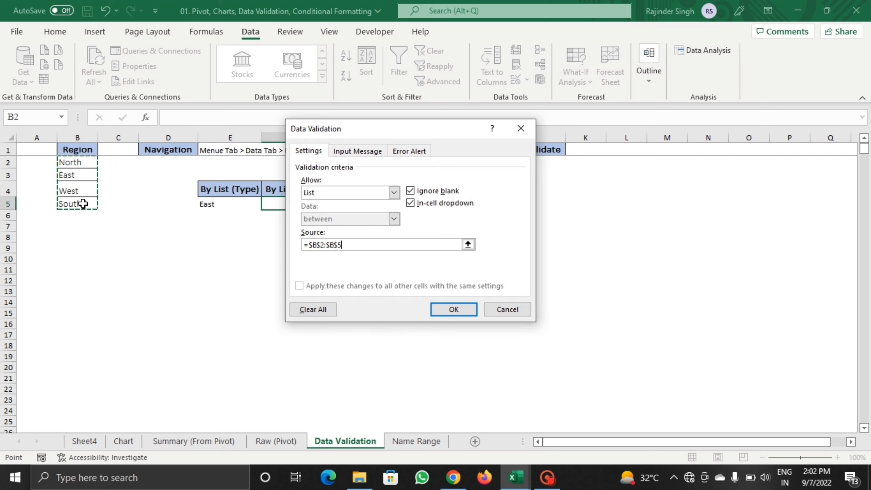
key(Page_Down)
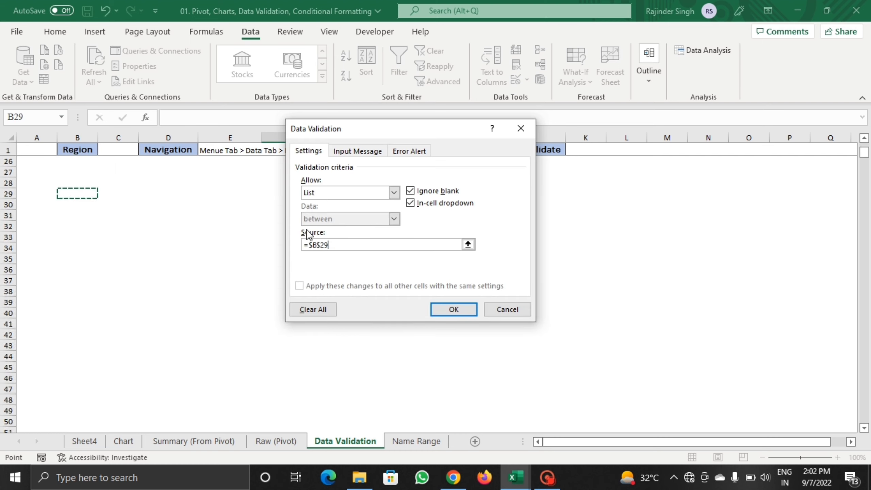
click(117, 203)
Step: Use the region names in B2:B5 as the validation list source for F5, apply it and open the cell's dropdown
click(79, 148)
key(Down)
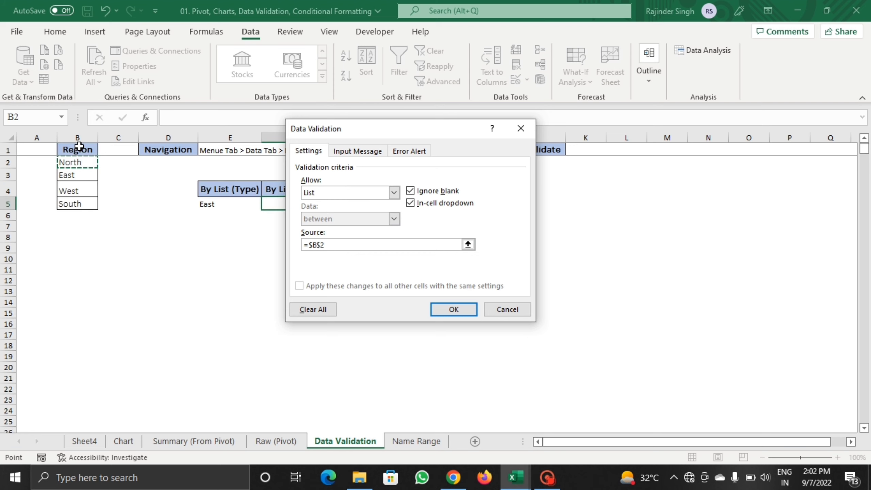
key(shift+Down)
key(shift+Down)
key(shift+Down)
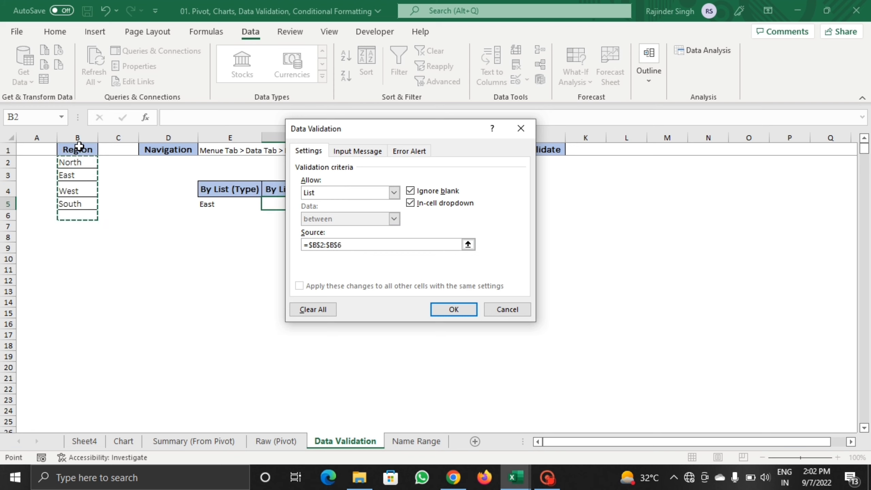
click(460, 311)
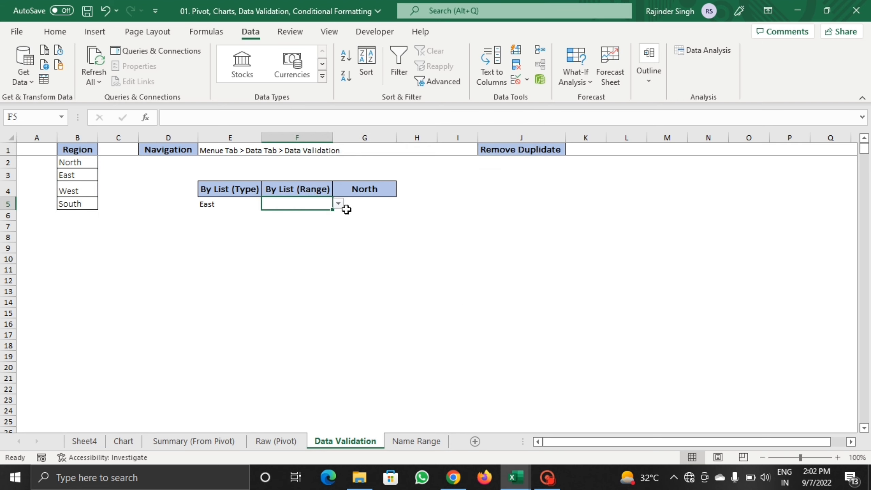
click(338, 205)
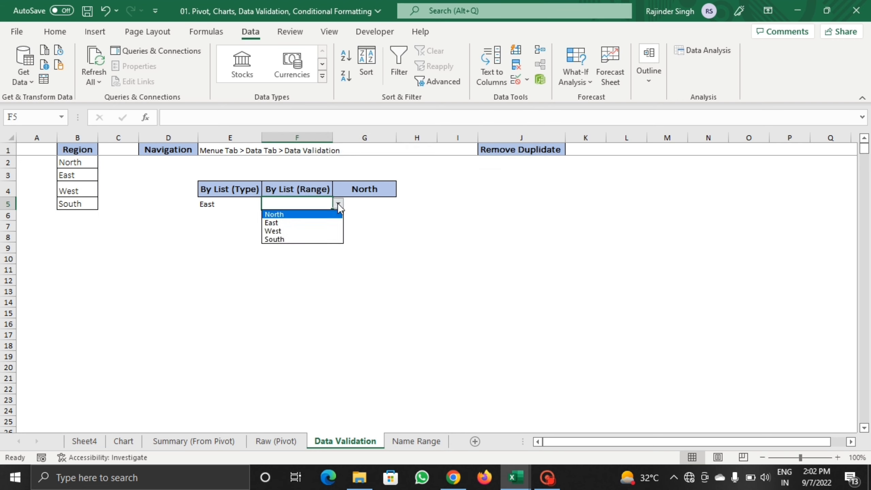